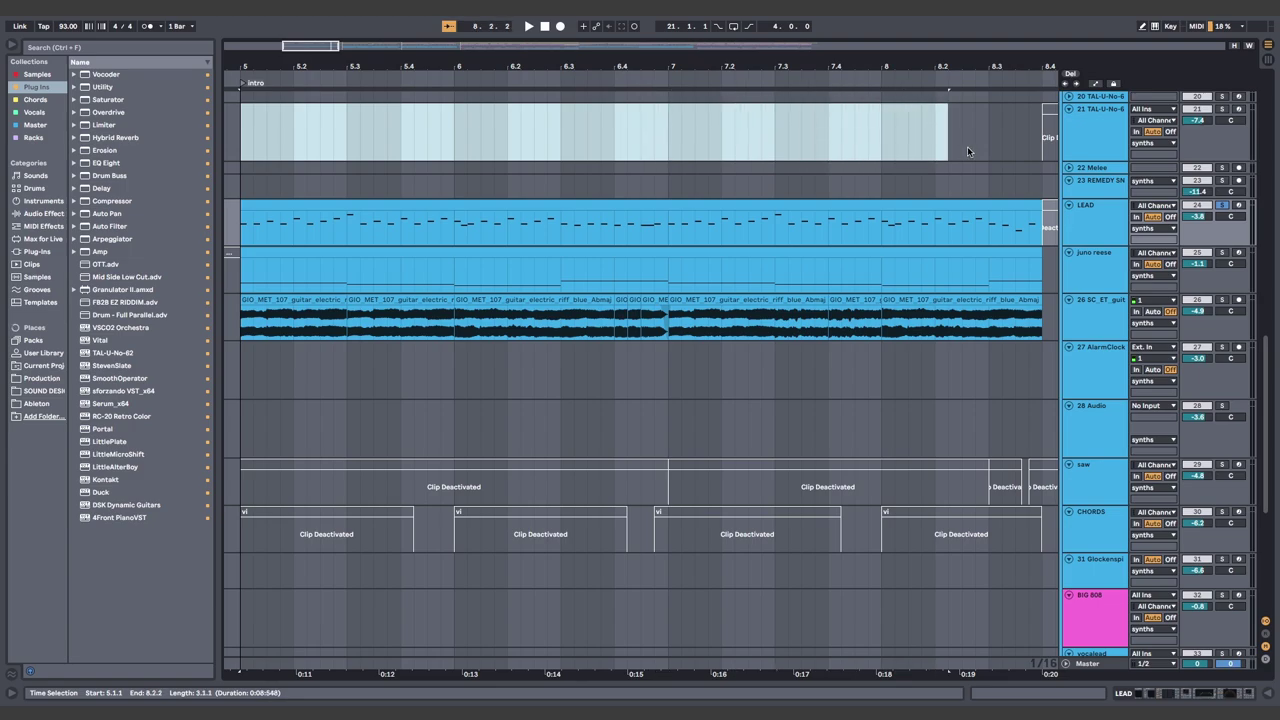
Open the LEAD clip's notes and choose G#/Ab as the root of its Major scale.
click(269, 207)
key(z)
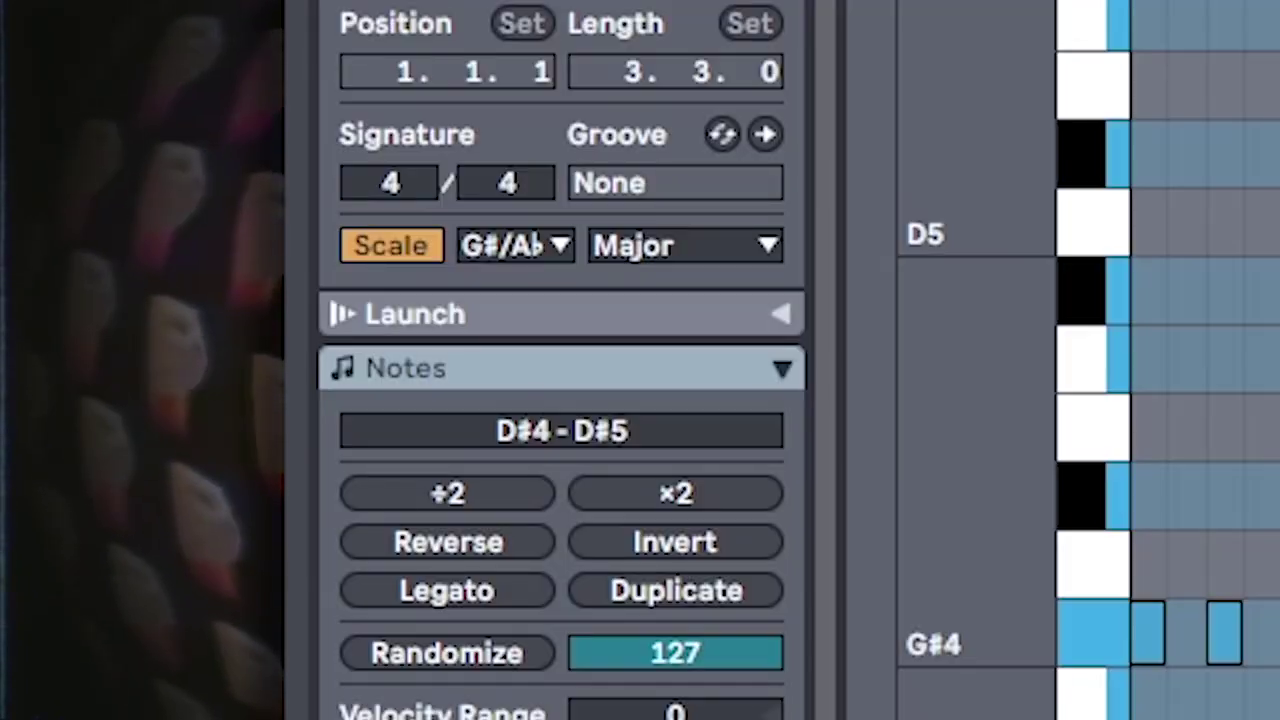
click(525, 252)
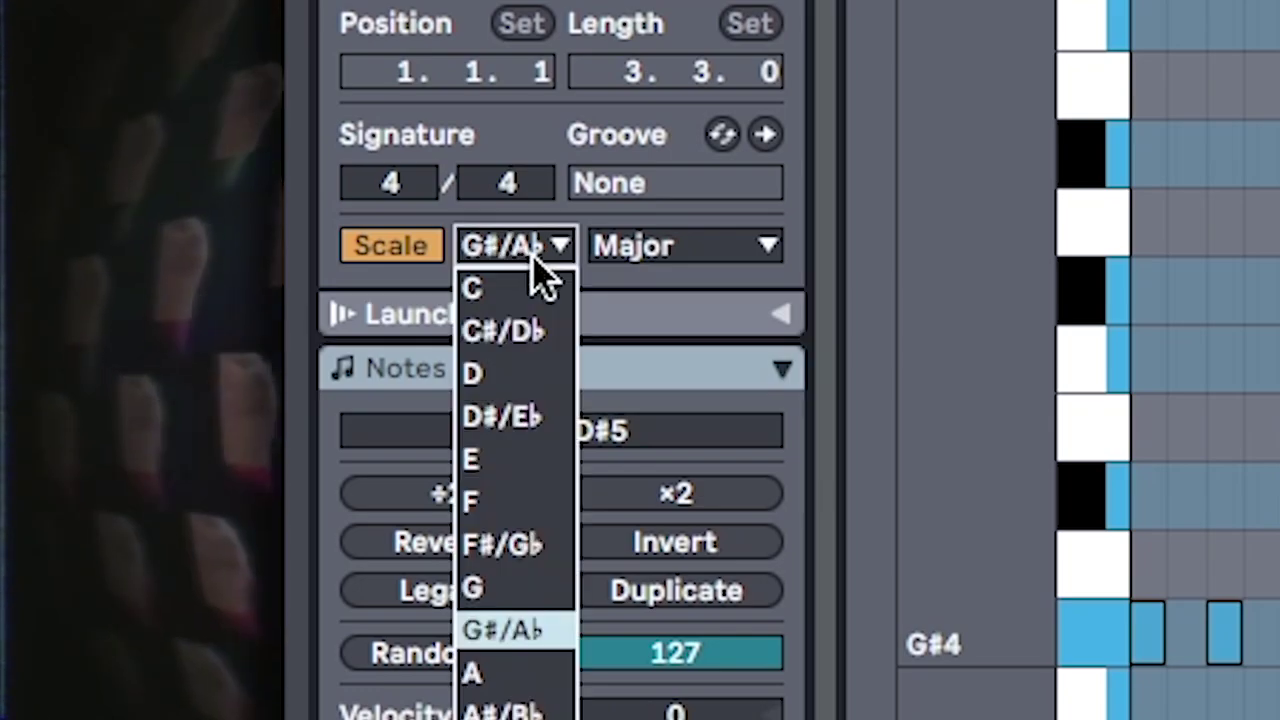
click(523, 632)
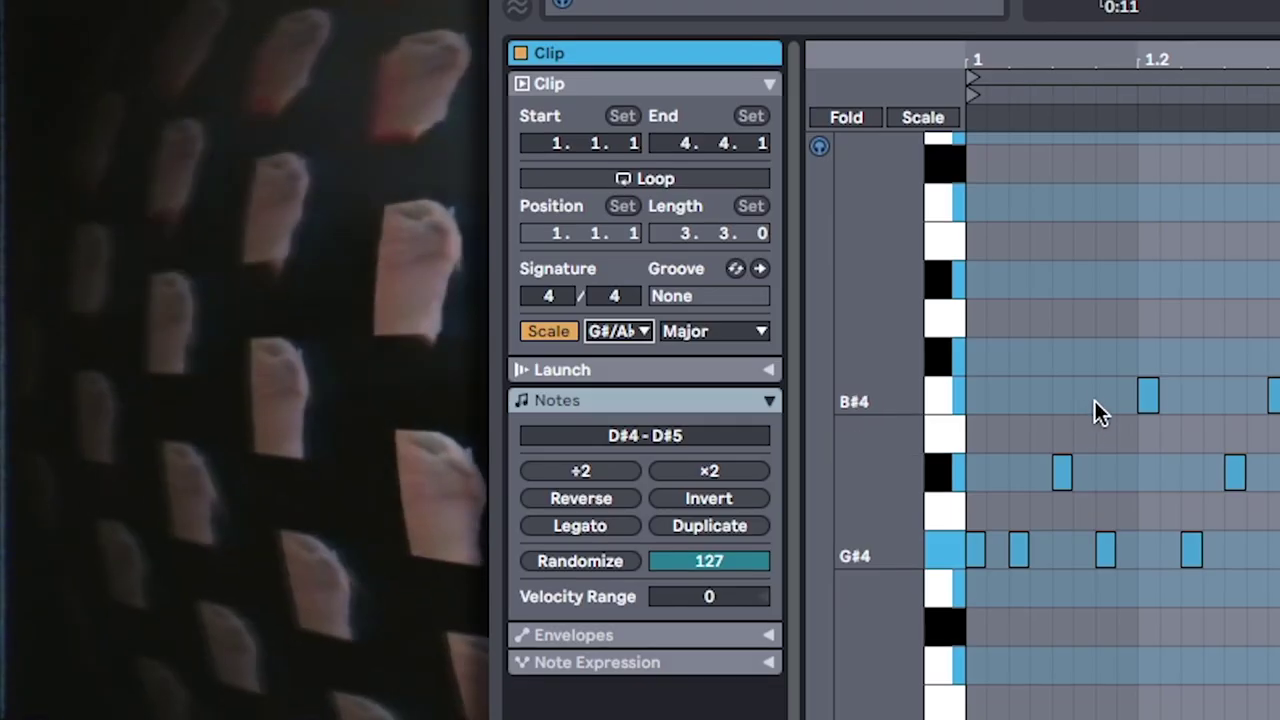
Toggle the clip's scale highlighting off and on, and limit the piano roll to in-scale notes.
click(391, 246)
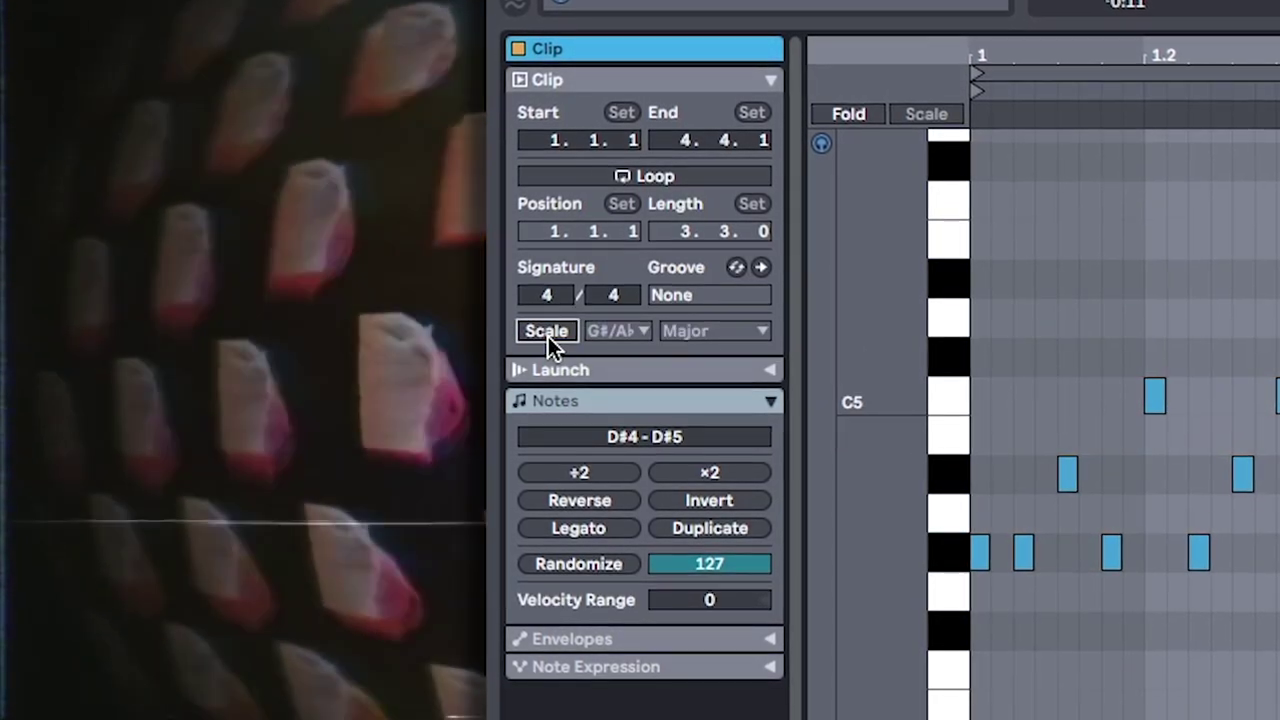
click(547, 331)
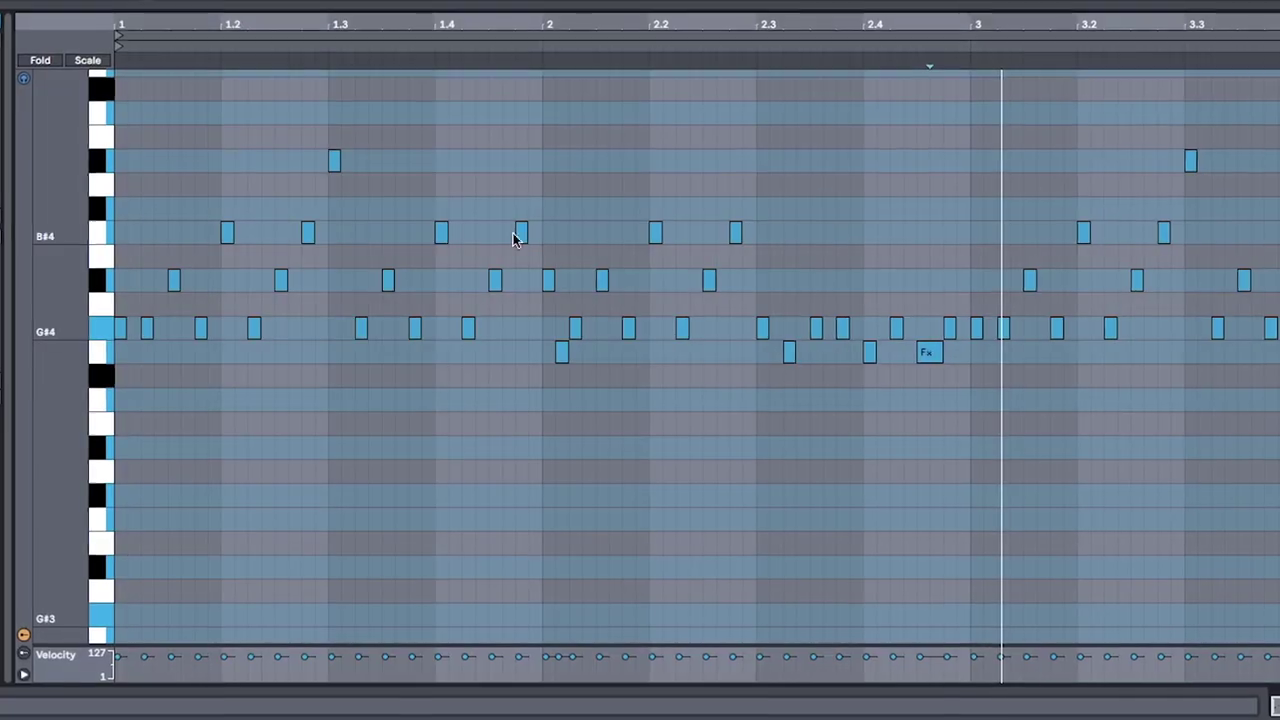
right_click(268, 193)
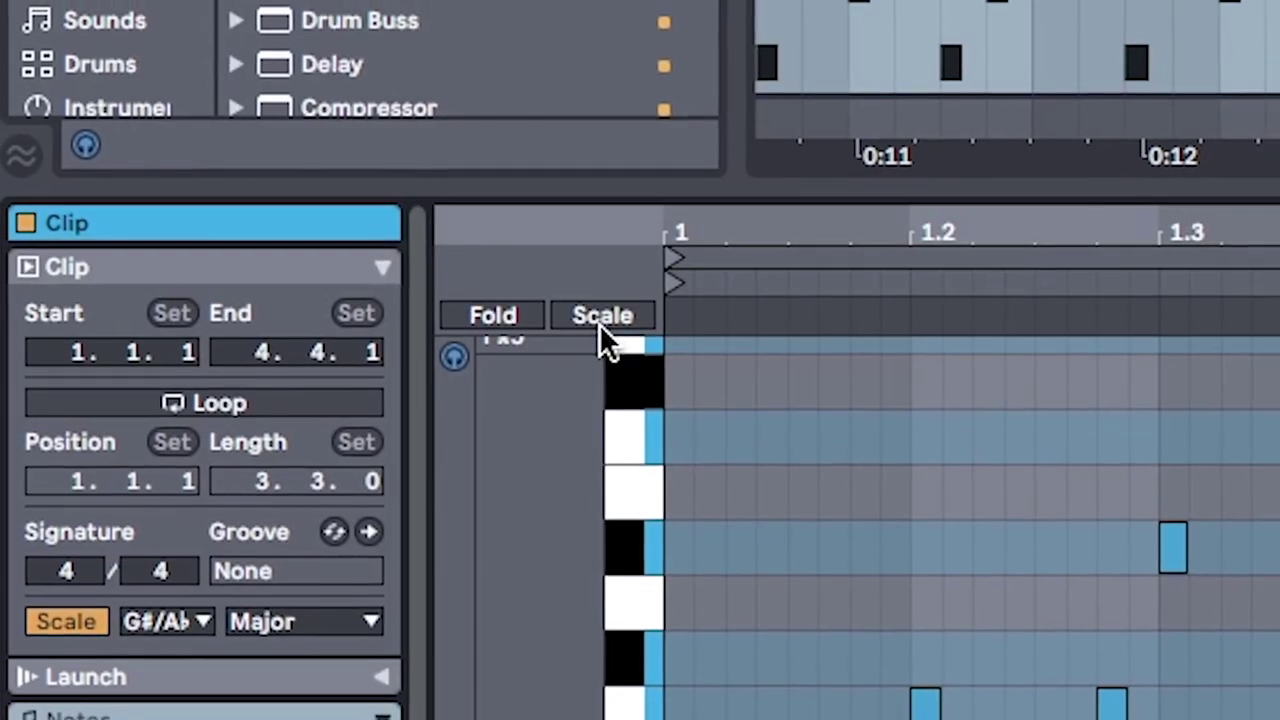
click(600, 318)
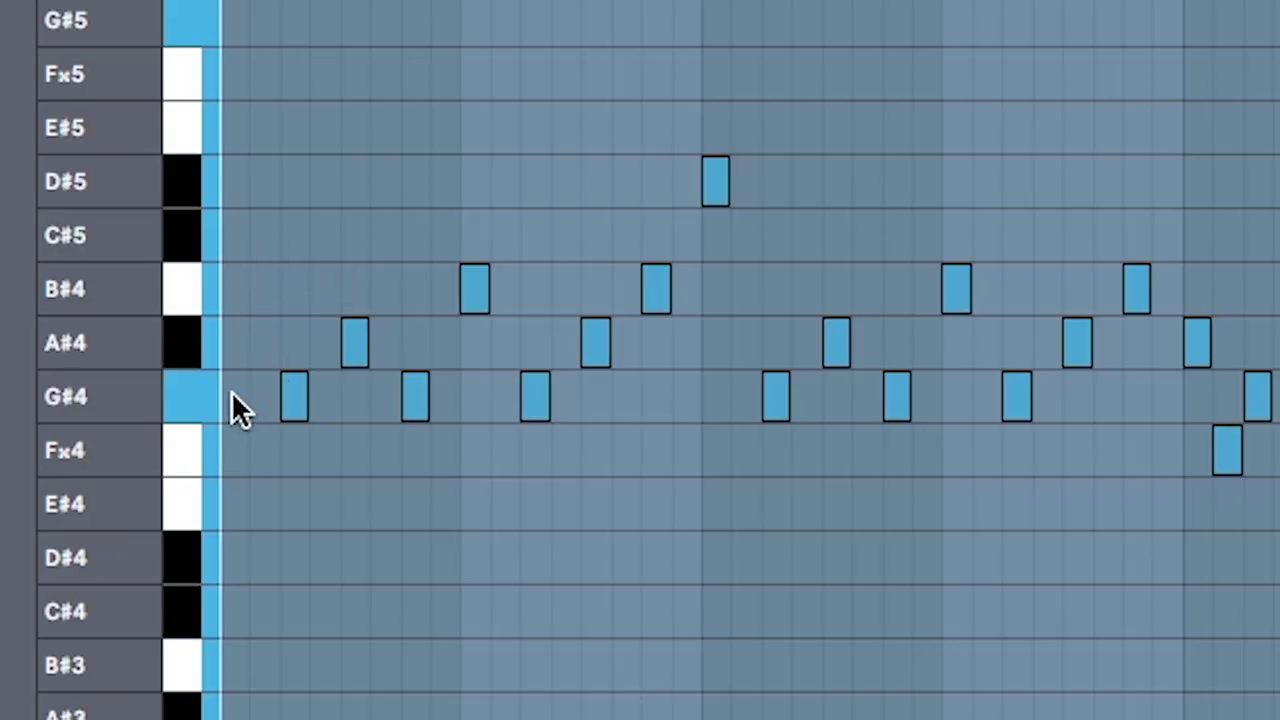
Go through the opening G#4, A#4 and B#4 notes of the LEAD melody one by one.
click(231, 394)
click(293, 392)
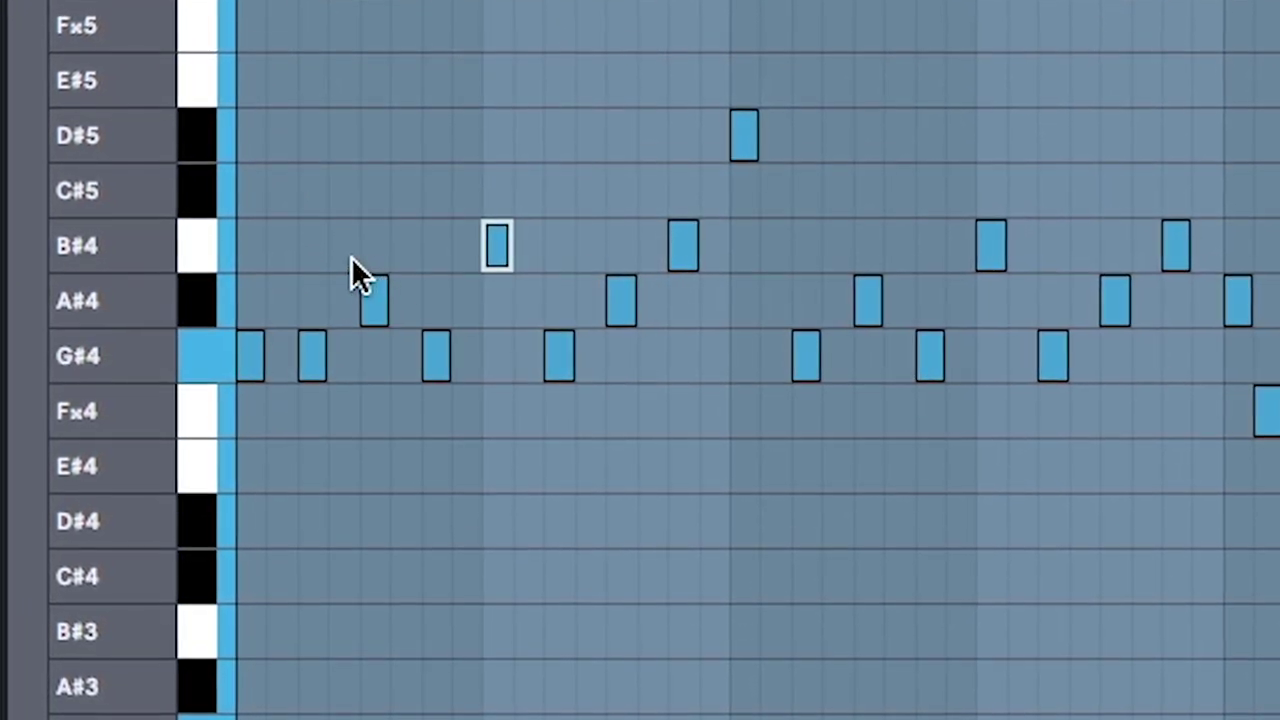
click(374, 298)
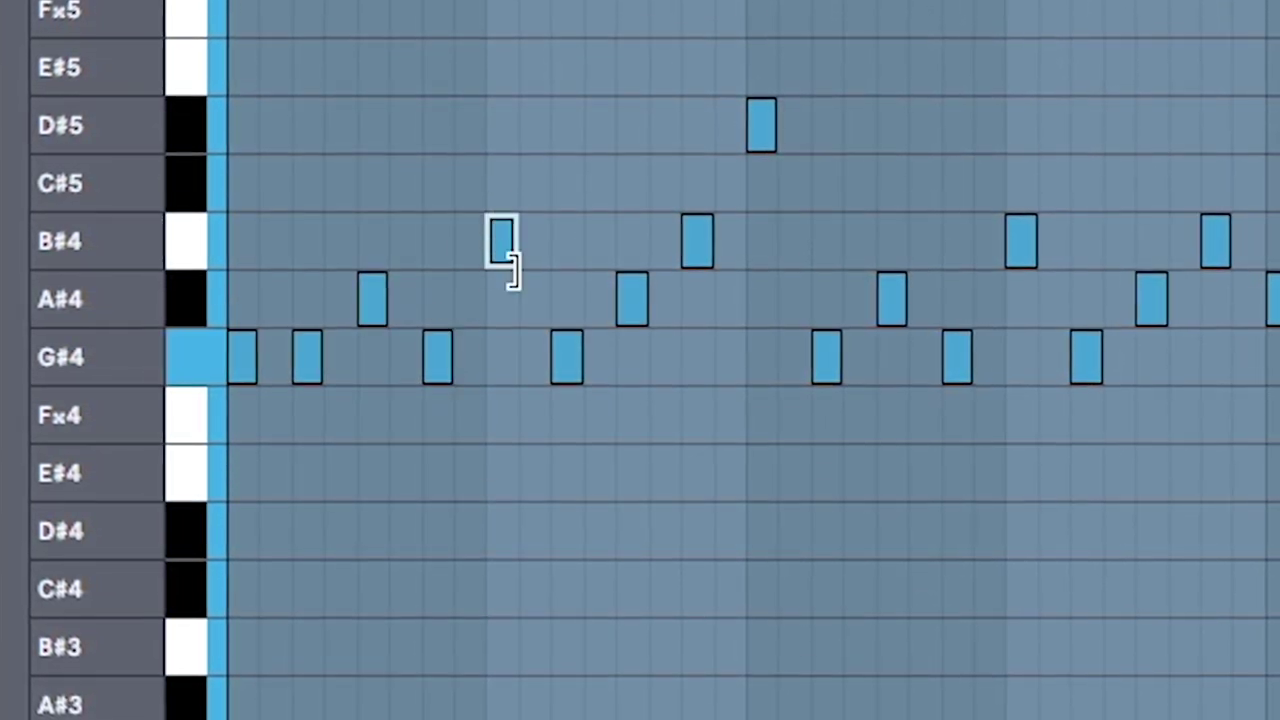
drag(569, 352, 568, 356)
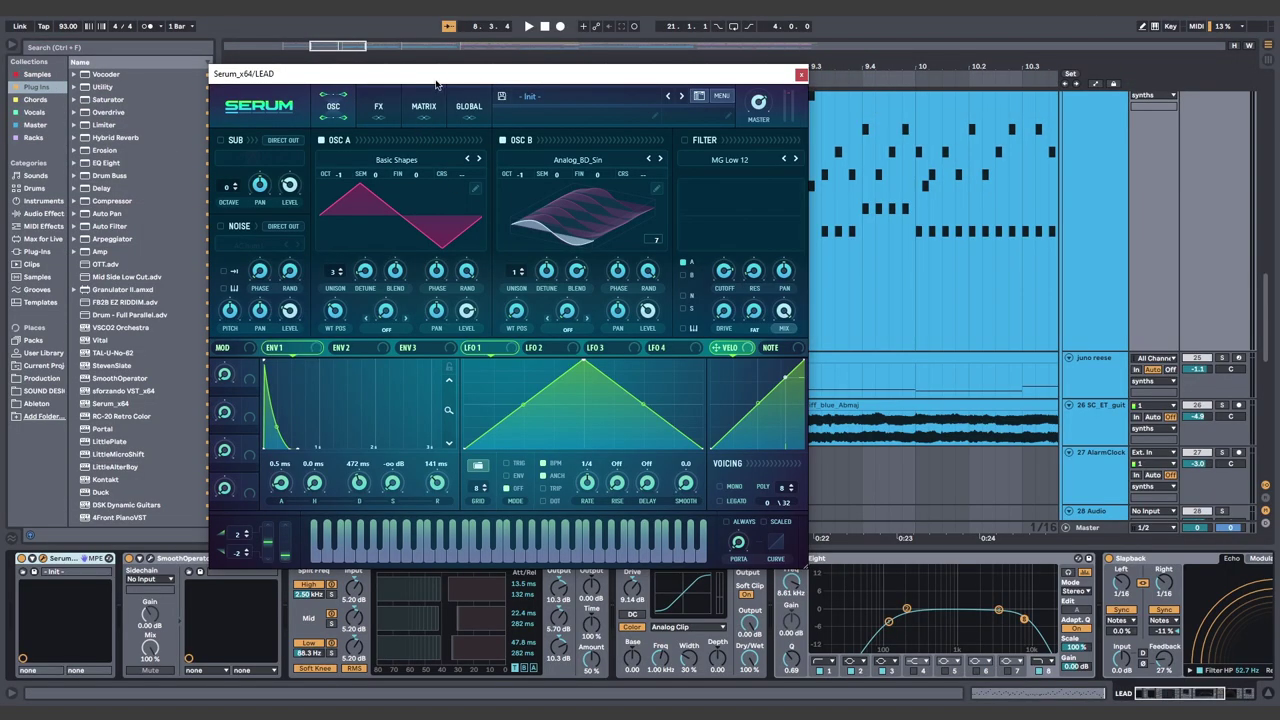
Reposition the LEAD track's Serum window and display the wavetable list for OSC A.
drag(436, 82, 514, 74)
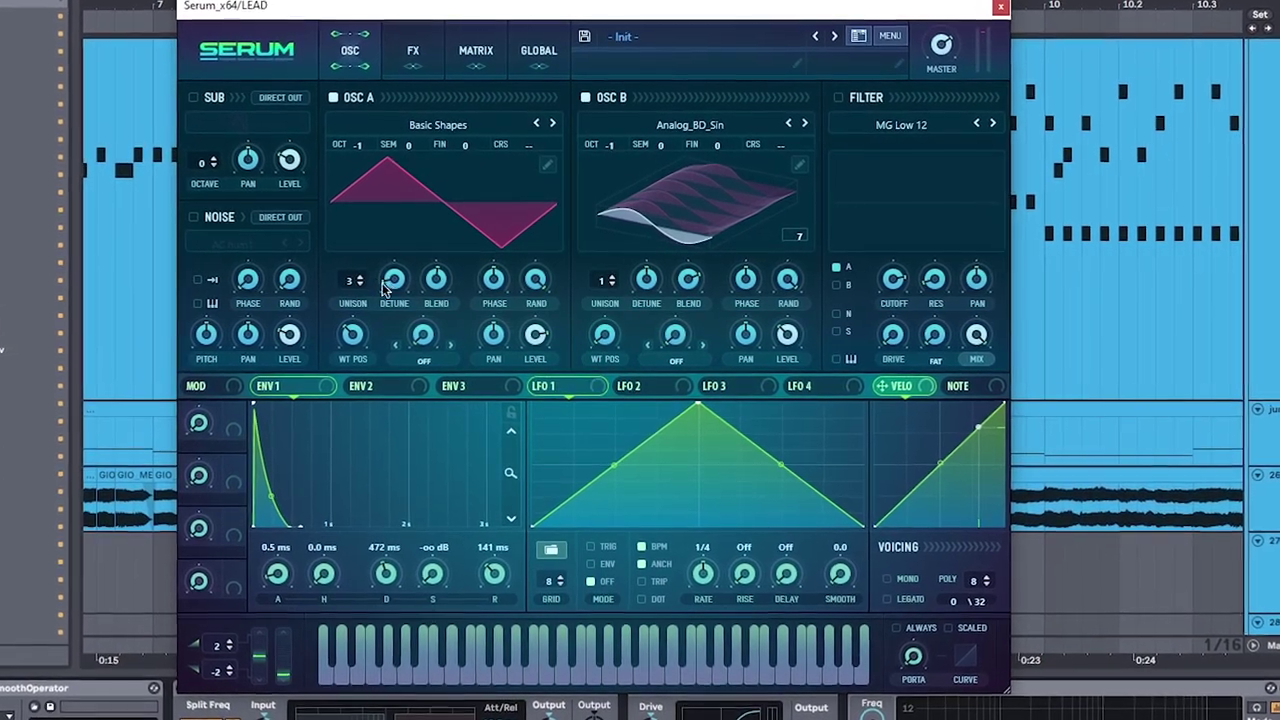
click(434, 120)
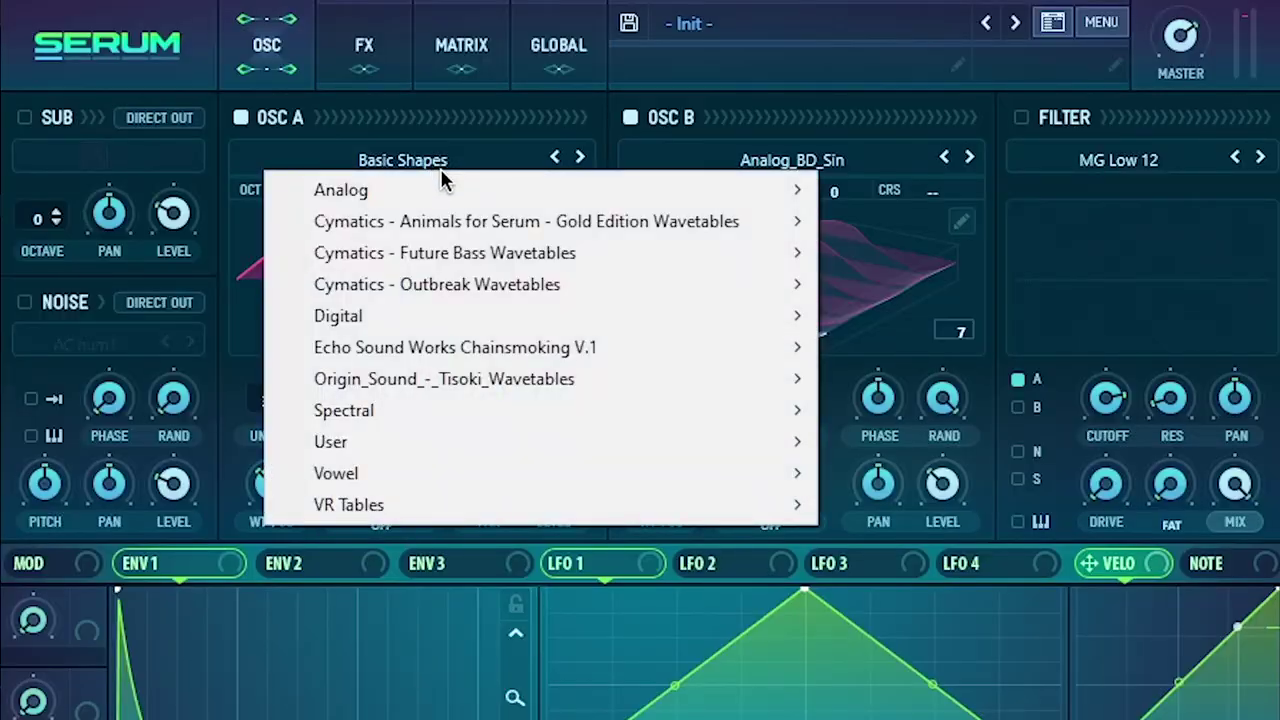
mouse_move(393, 140)
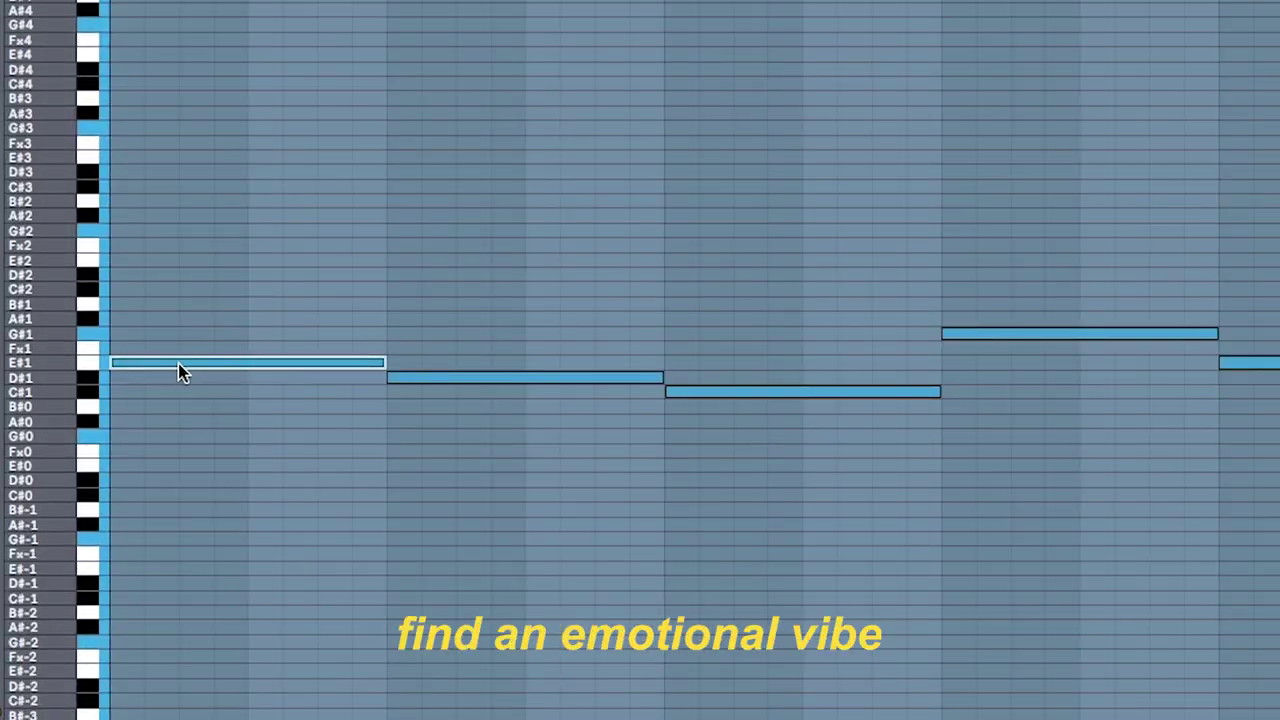
Try higher pitches for the first three bass notes, raising the opening E#1 note to G#1.
drag(191, 364, 194, 337)
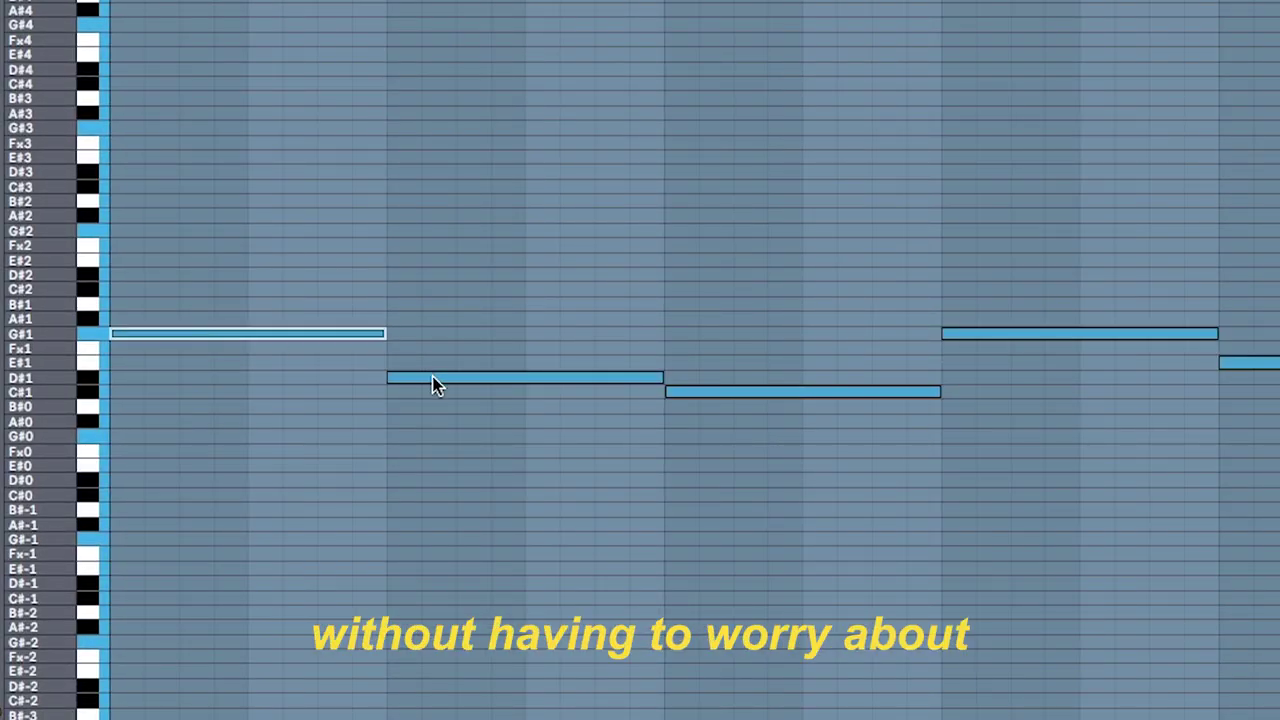
drag(428, 333, 429, 320)
drag(729, 393, 735, 290)
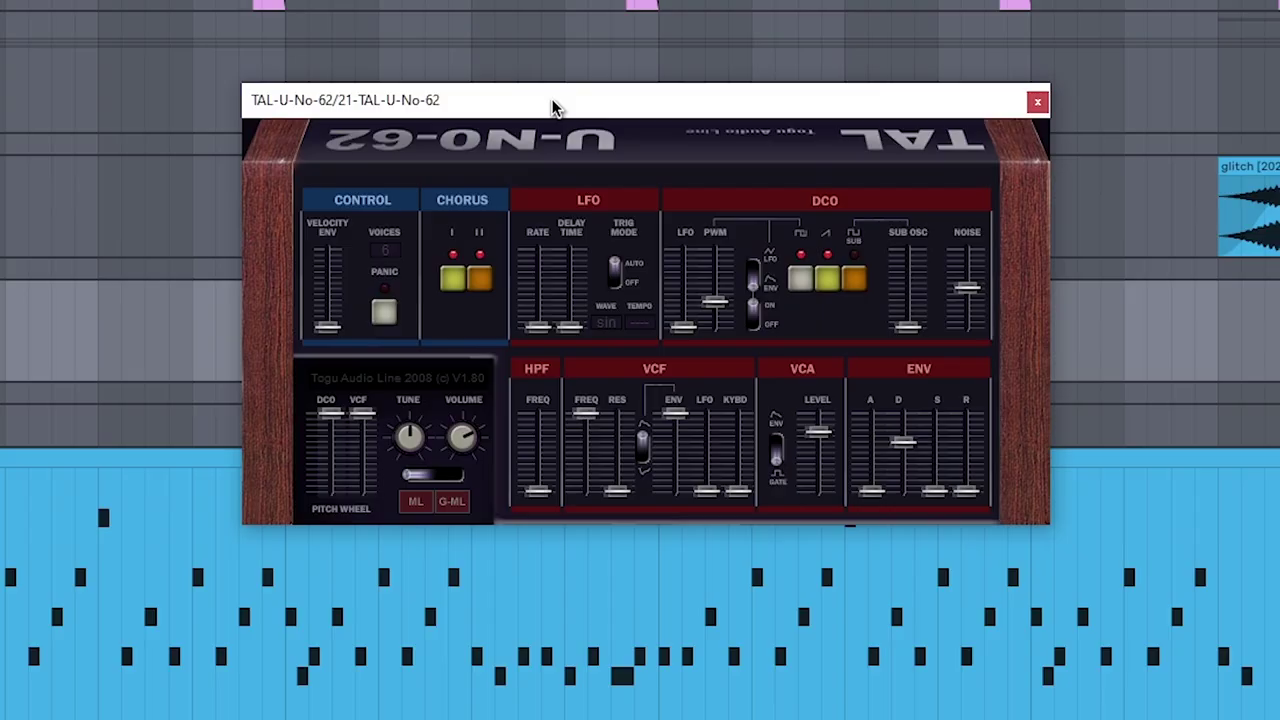
Reposition the TAL-U-No-62 window and browse the OSC B wavetable list in the juno reese track's Serum.
drag(557, 106, 540, 105)
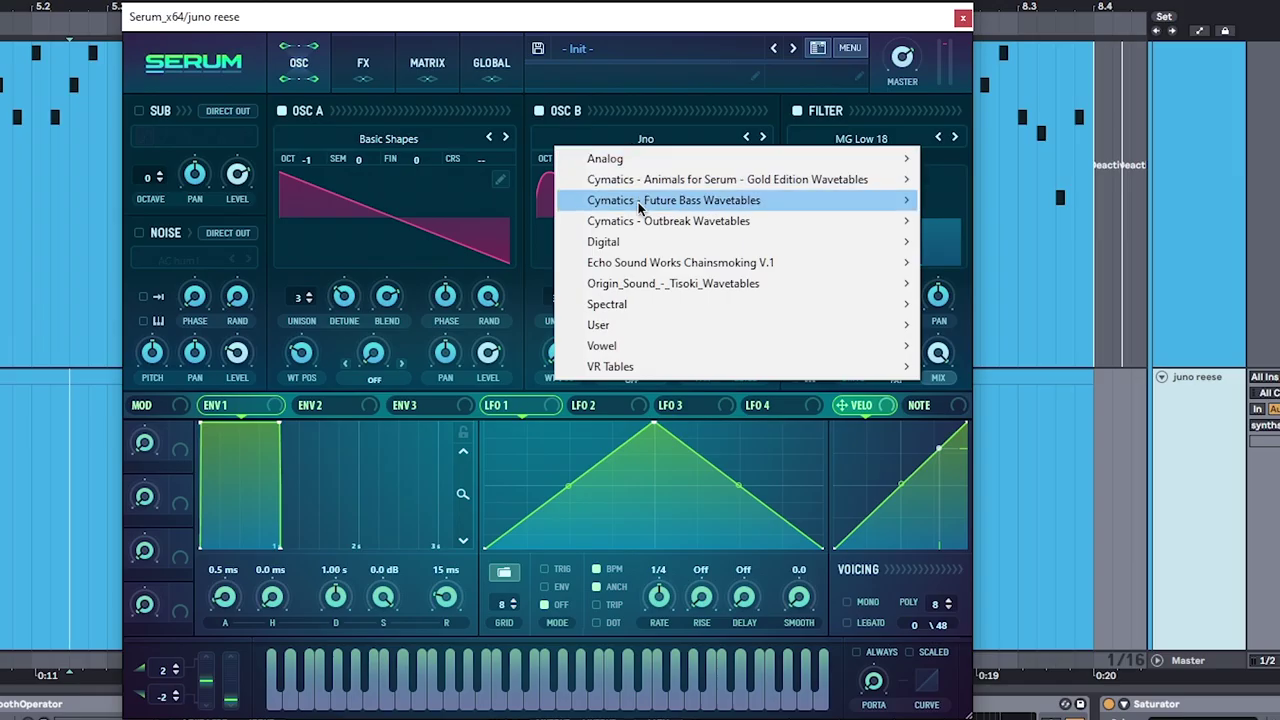
mouse_move(828, 168)
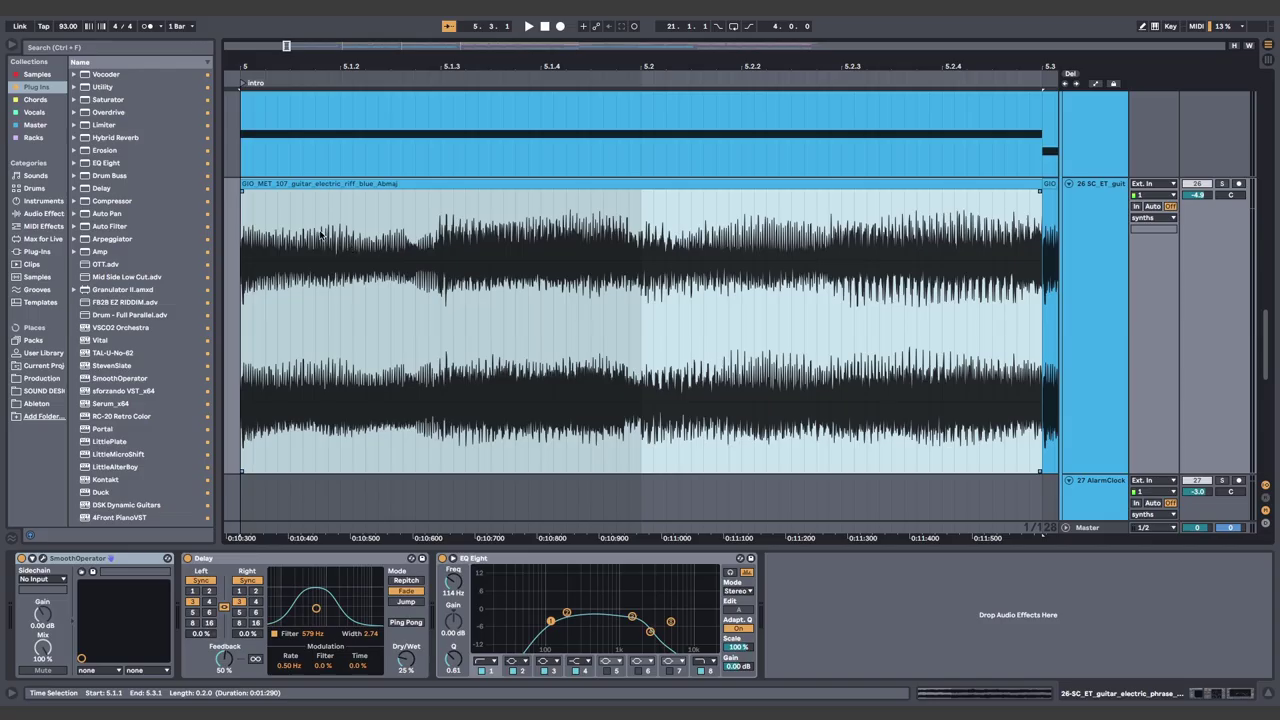
Play the intro from 5.1.1 and compare the guitar slices with the bass notes above them.
click(240, 265)
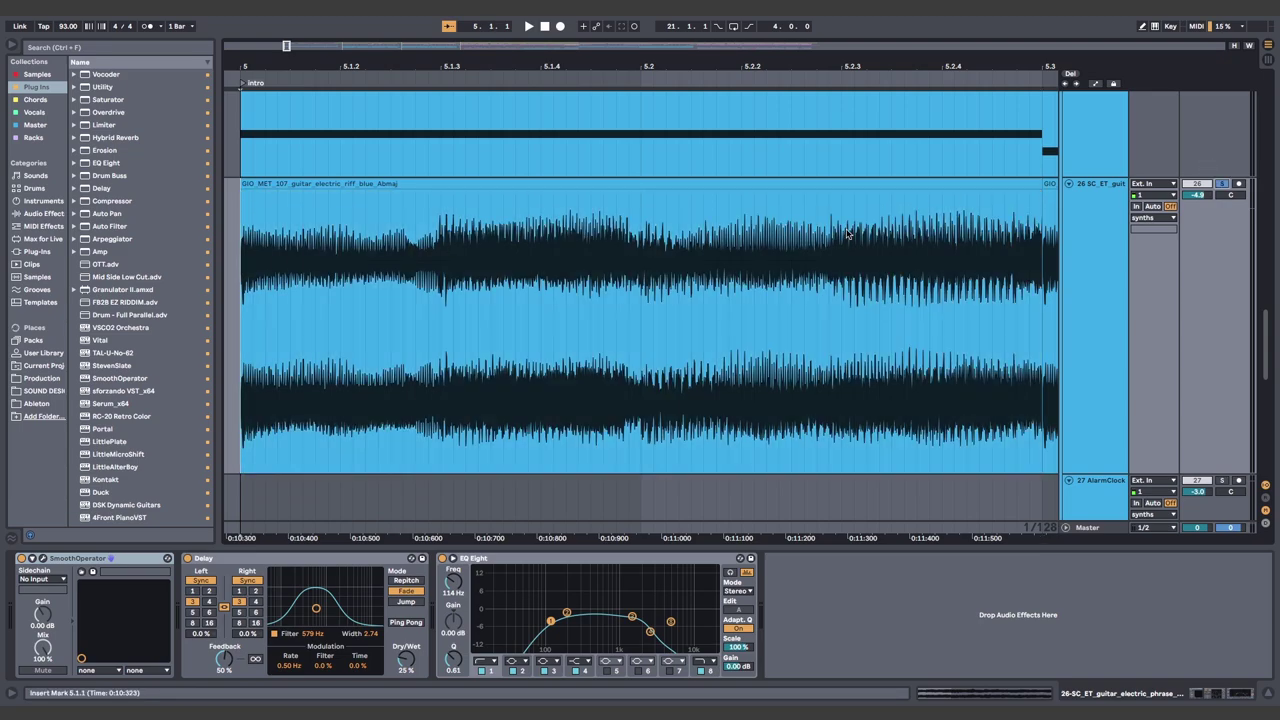
scroll(474, 240, down, 3)
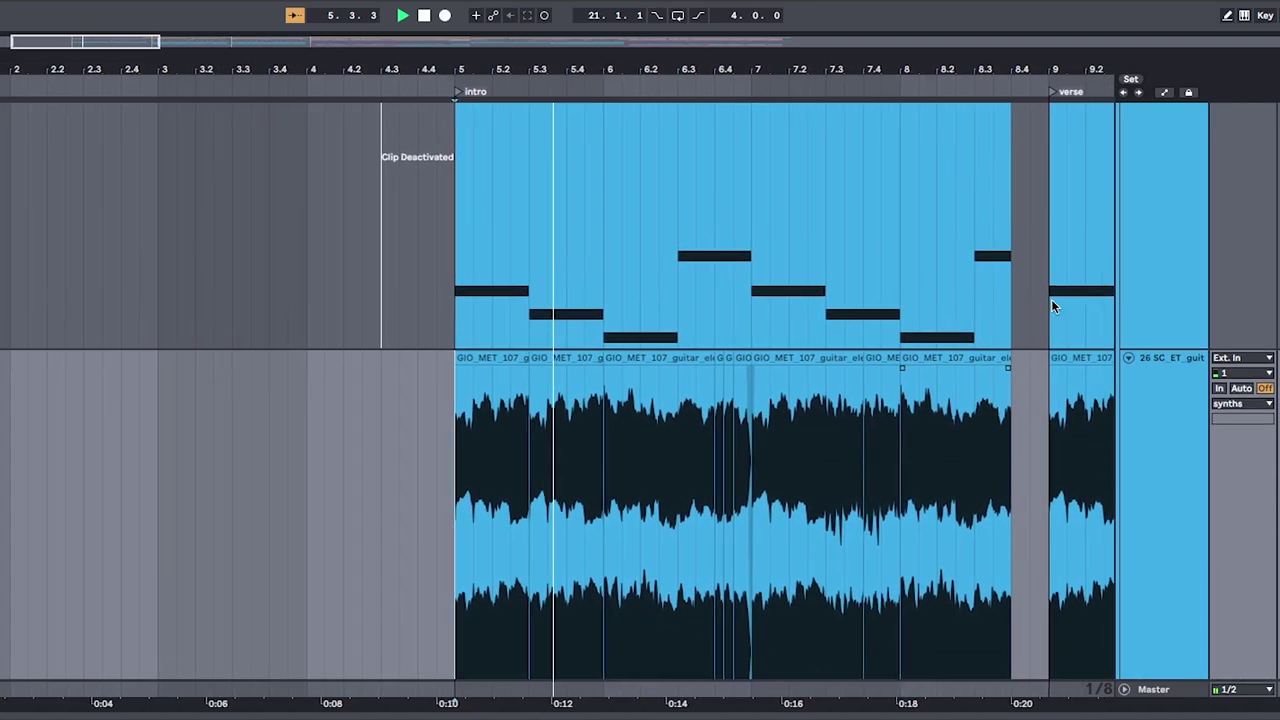
scroll(1246, 249, up, 3)
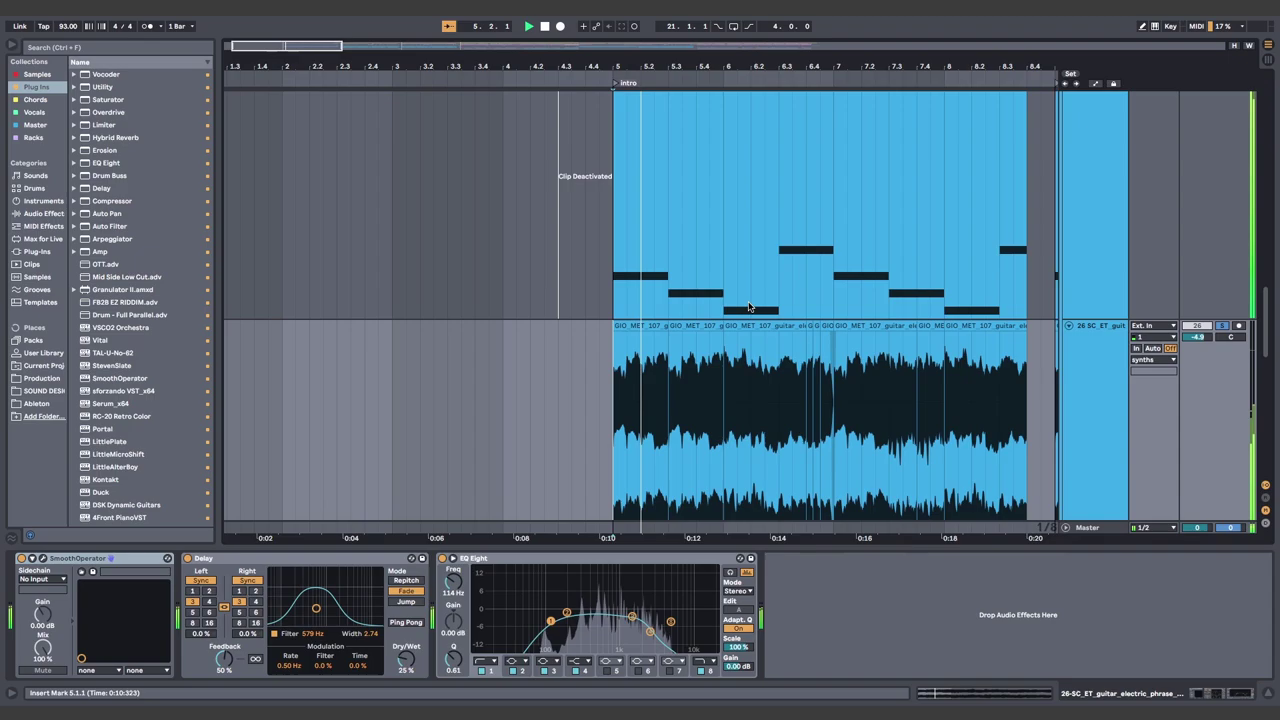
scroll(751, 301, down, 2)
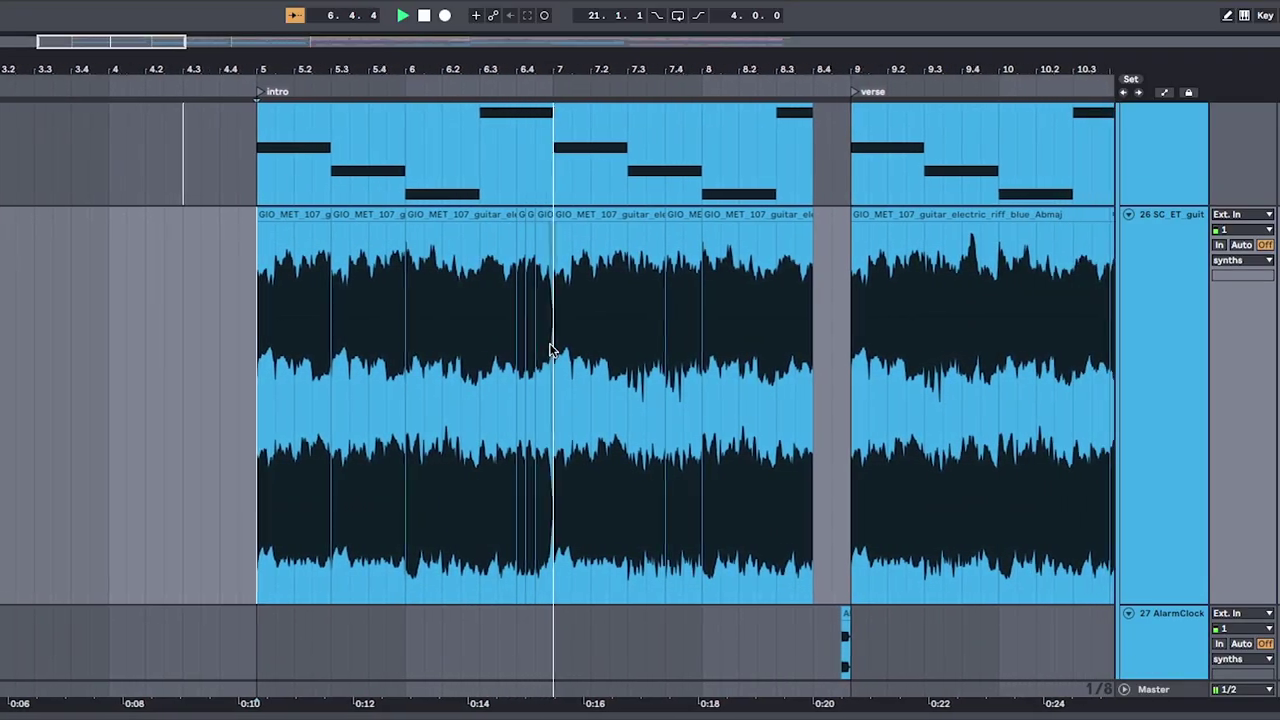
scroll(557, 344, up, 1)
scroll(556, 343, down, 2)
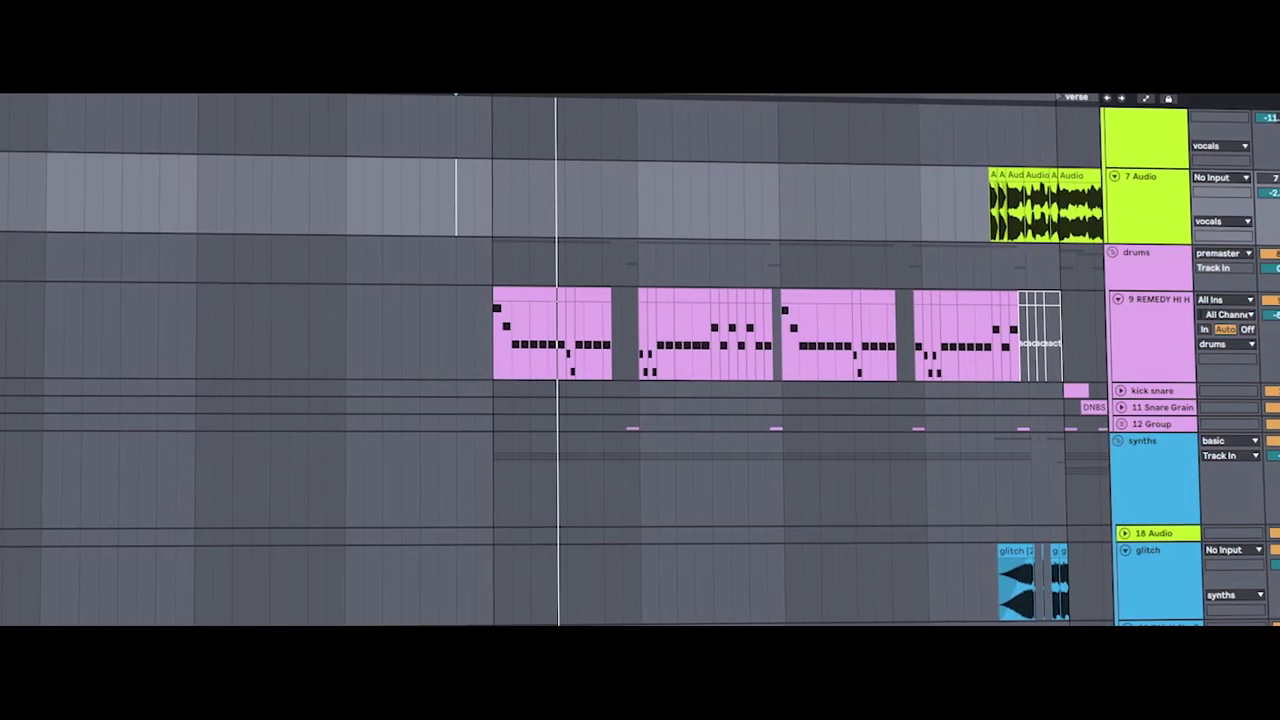
Review the intro's arrangement from the drum tracks down to the LEAD and juno reese tracks during playback.
scroll(555, 360, down, 3)
scroll(555, 360, down, 5)
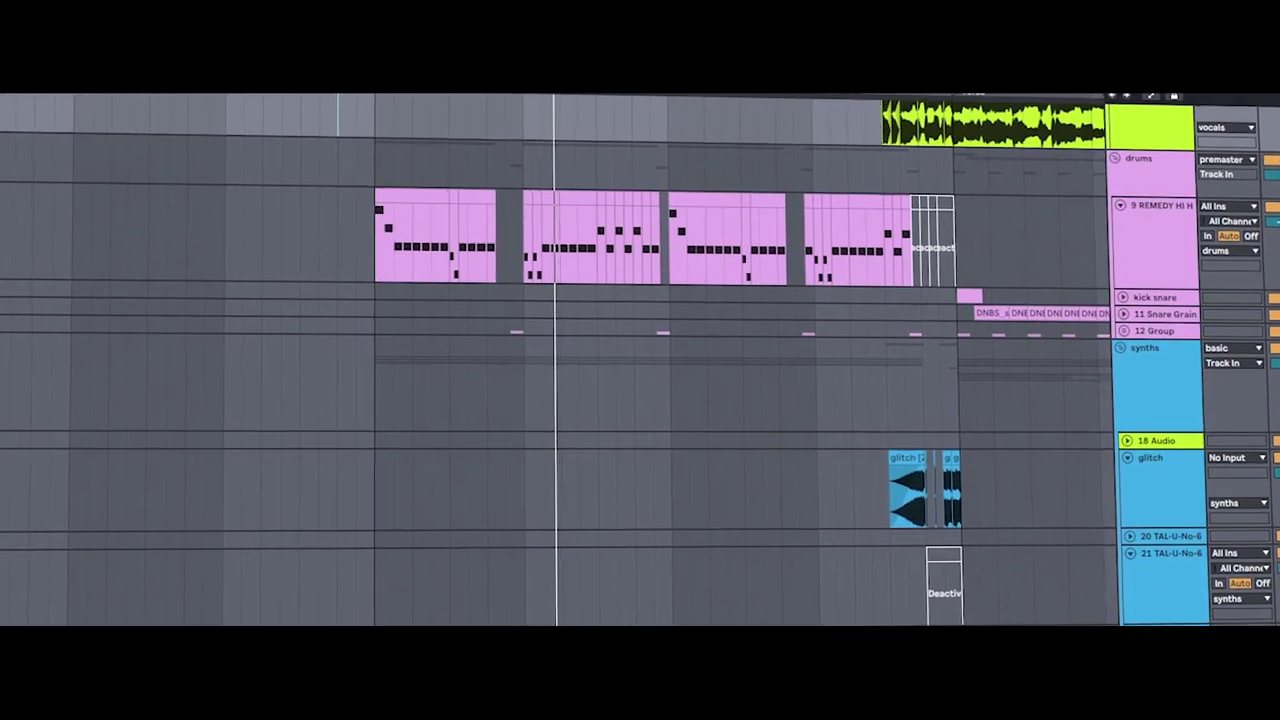
scroll(555, 360, down, 2)
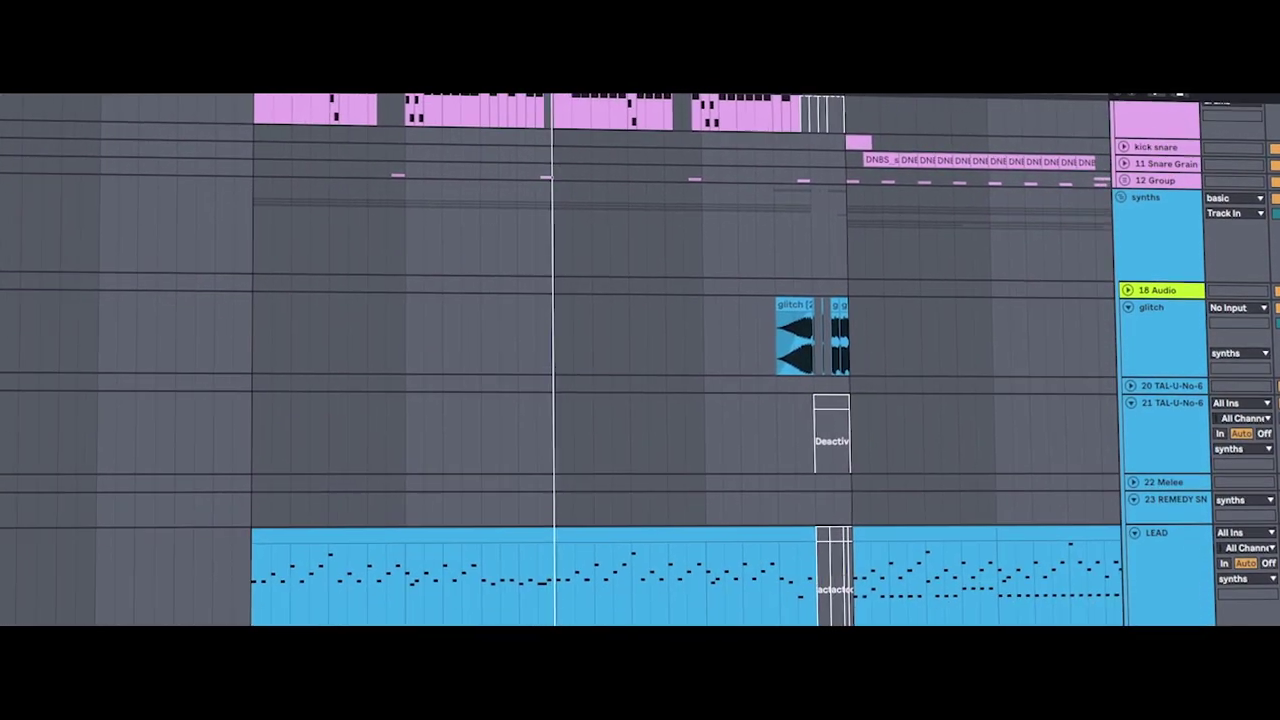
scroll(555, 360, down, 2)
scroll(555, 360, down, 6)
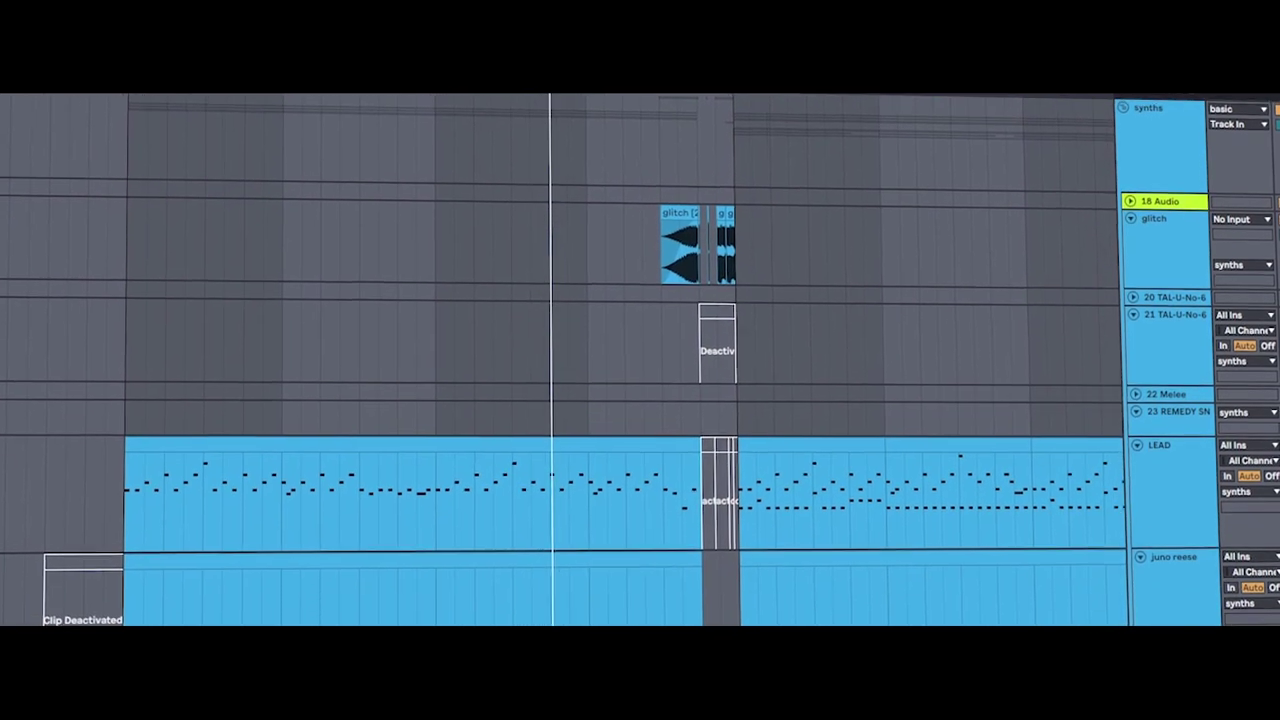
scroll(555, 360, down, 5)
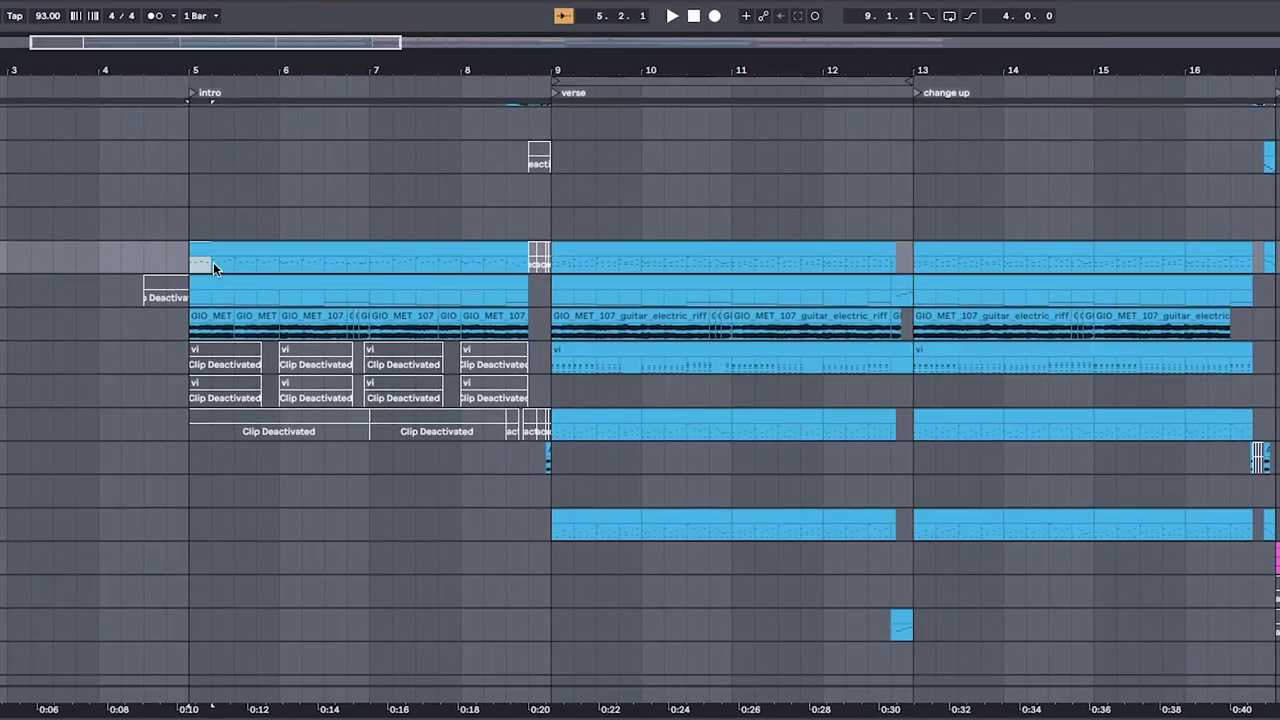
Select the intro's LEAD, juno reese and guitar clips across bars 5 to 8 in the arrangement.
drag(213, 263, 544, 326)
drag(208, 250, 571, 266)
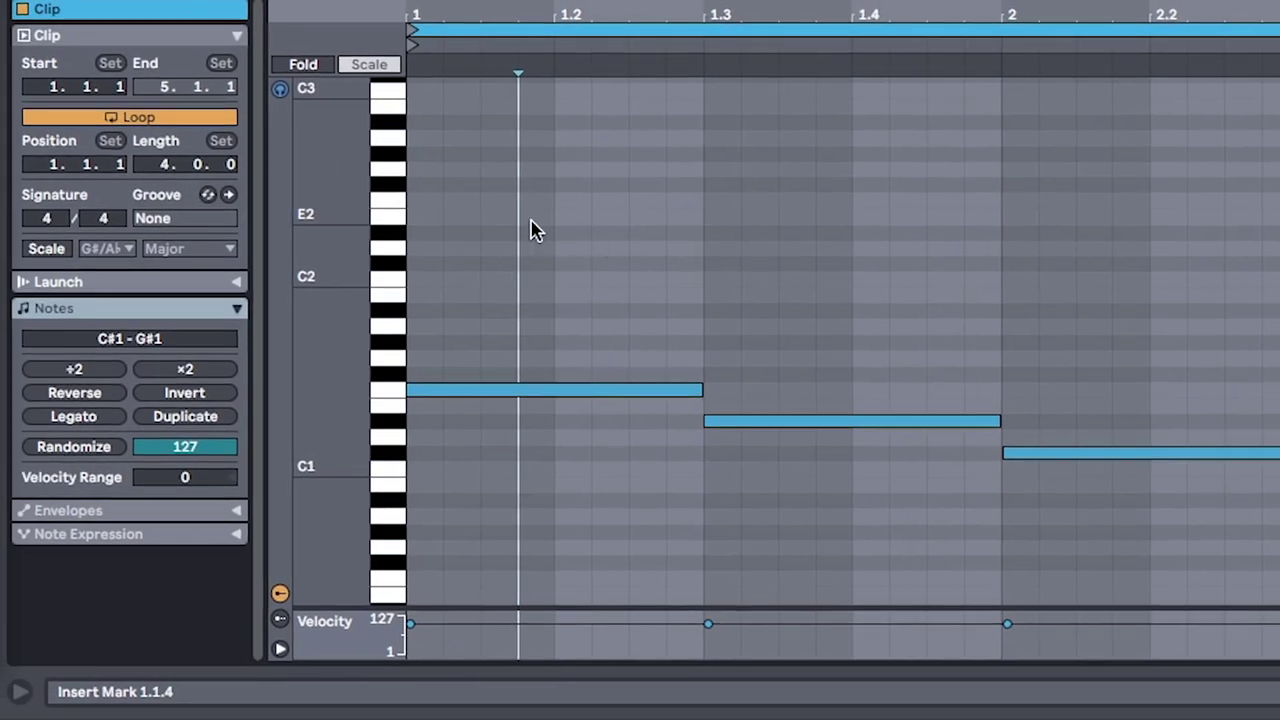
Turn on the clip's G#/Ab Major scale and stack copies of the bass notes a third and a fifth above the roots.
click(55, 248)
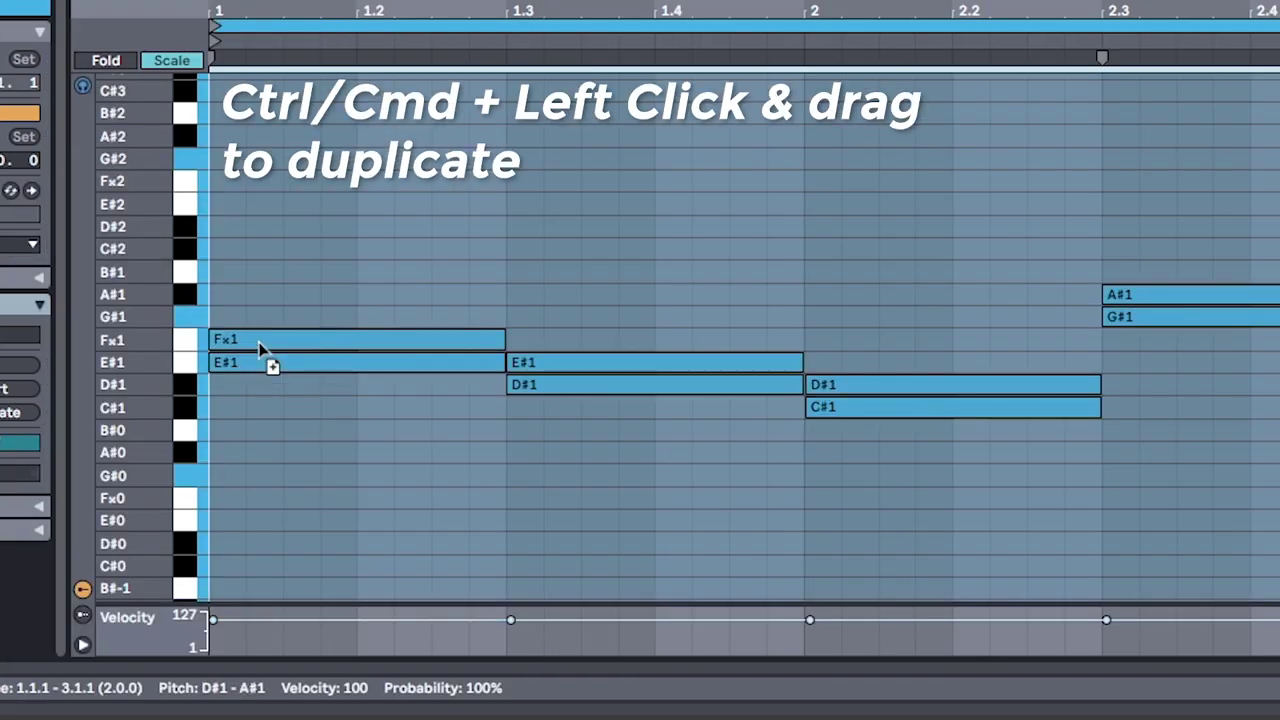
drag(258, 347, 258, 324)
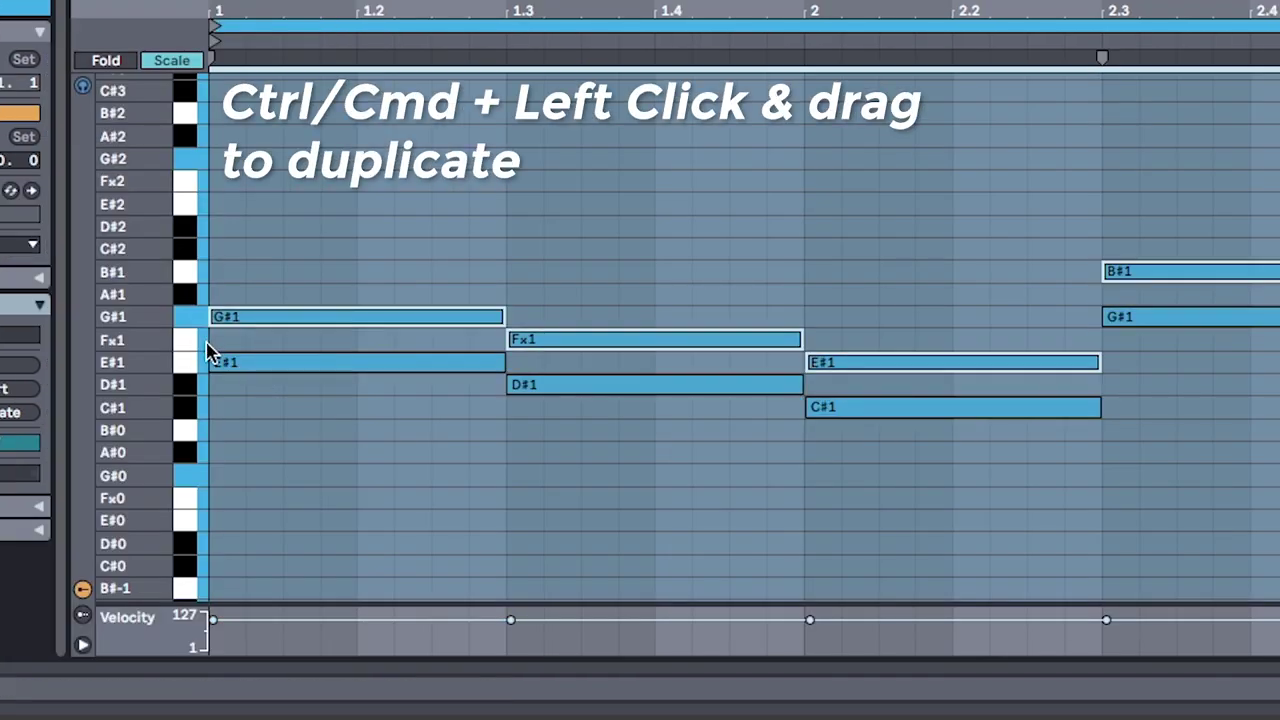
drag(250, 320, 250, 275)
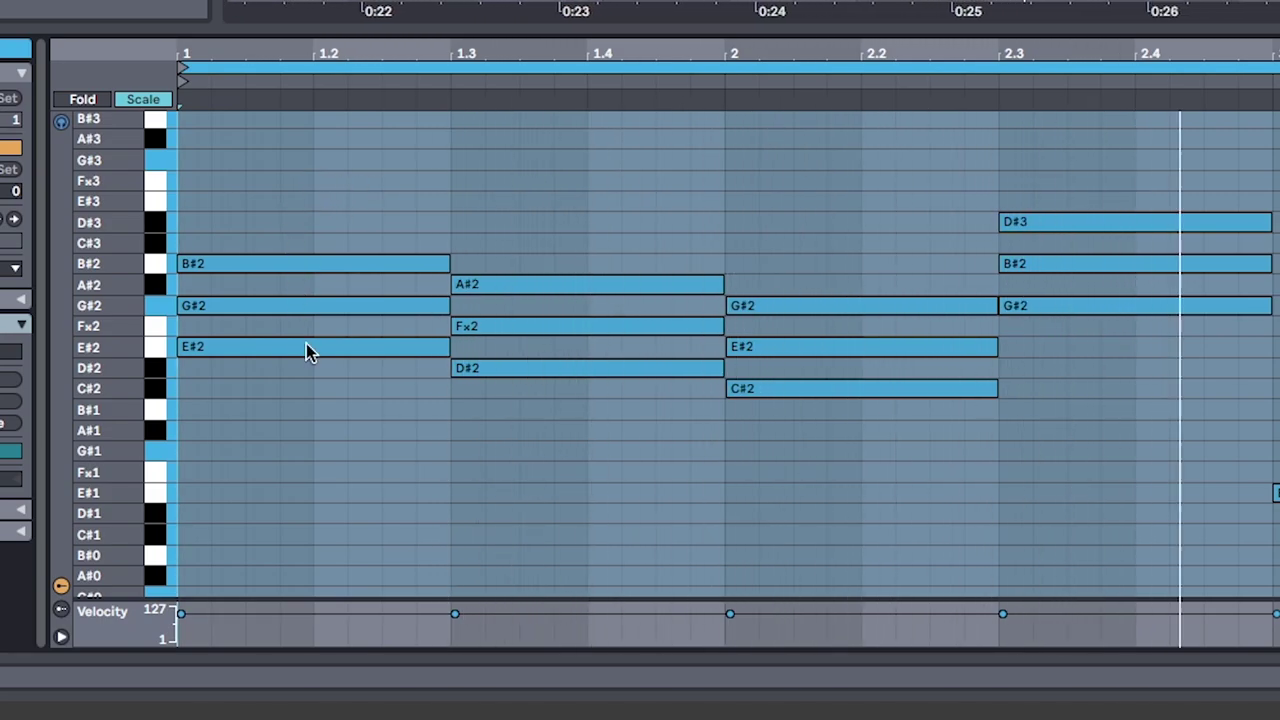
Raise each chord's middle note and the third chord's top note an octave, and copy the root notes one octave down.
shift+click(1064, 273)
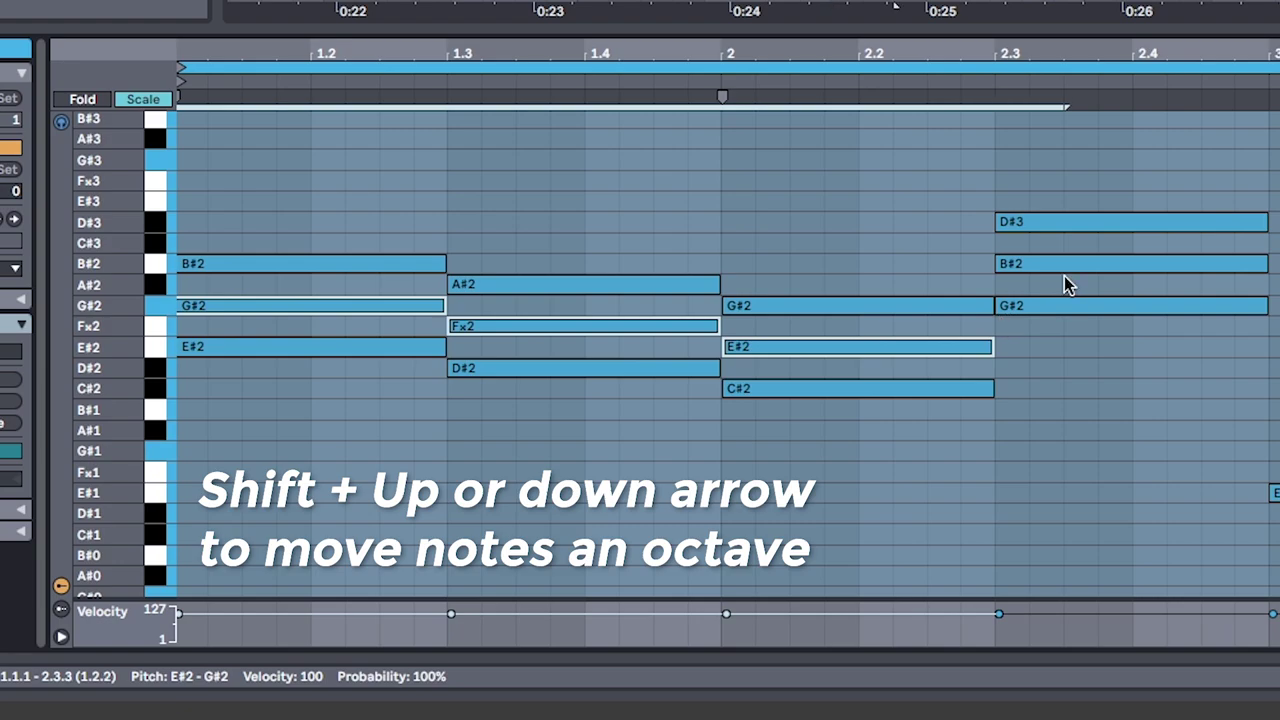
key(shift+Up)
click(946, 200)
click(1057, 132)
key(shift+Down)
key(shift+Up)
click(898, 324)
key(shift+Up)
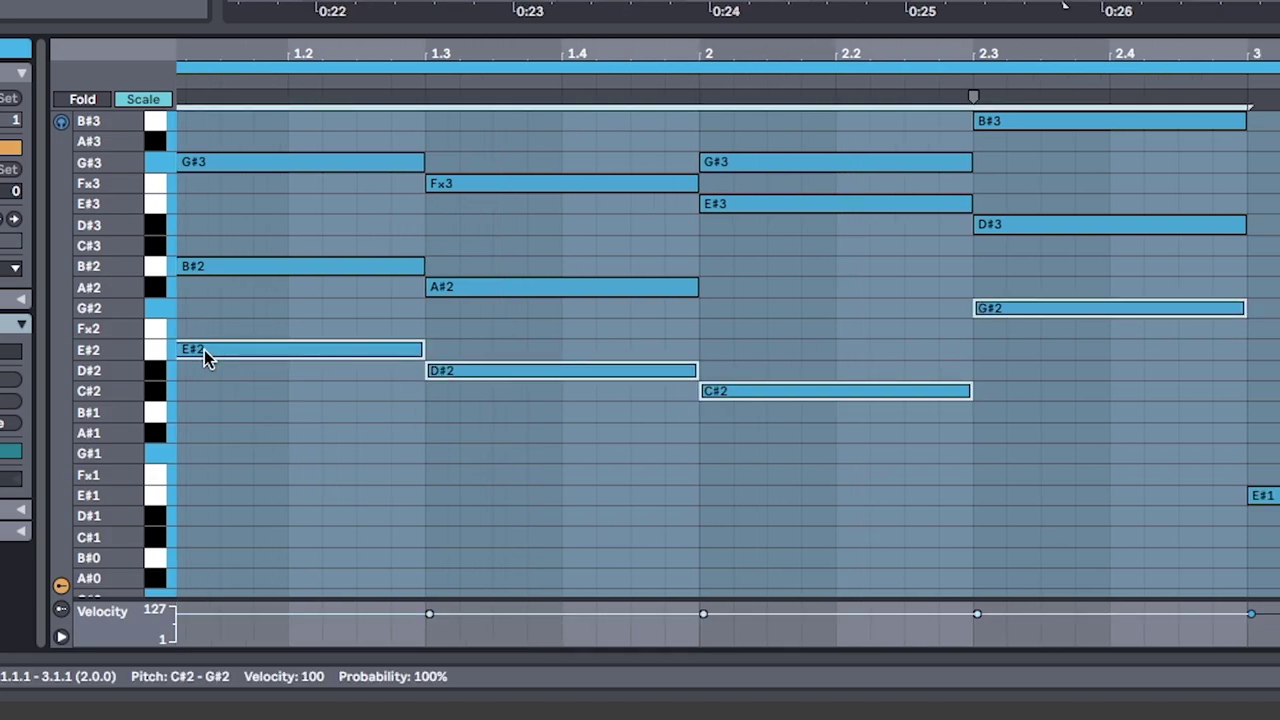
drag(204, 350, 217, 517)
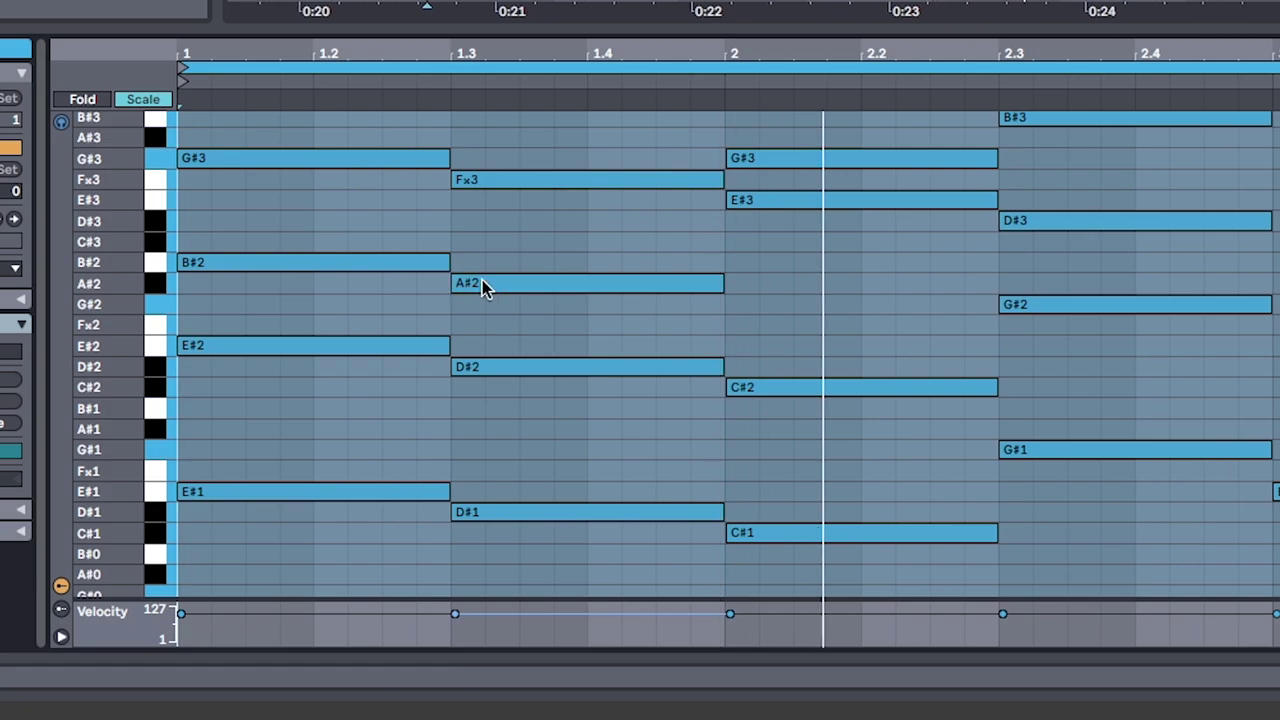
Go to the verse's drum tracks and place the insert marker in the kick snare track.
scroll(524, 278, up, 3)
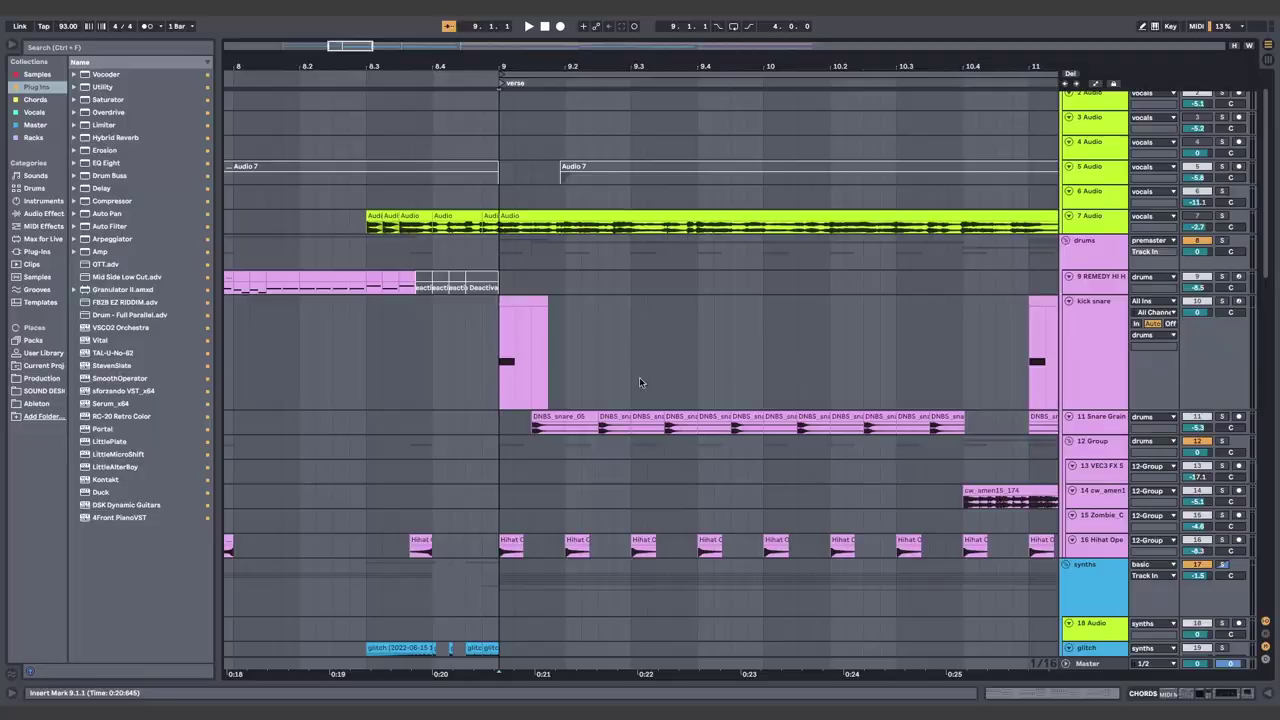
click(707, 350)
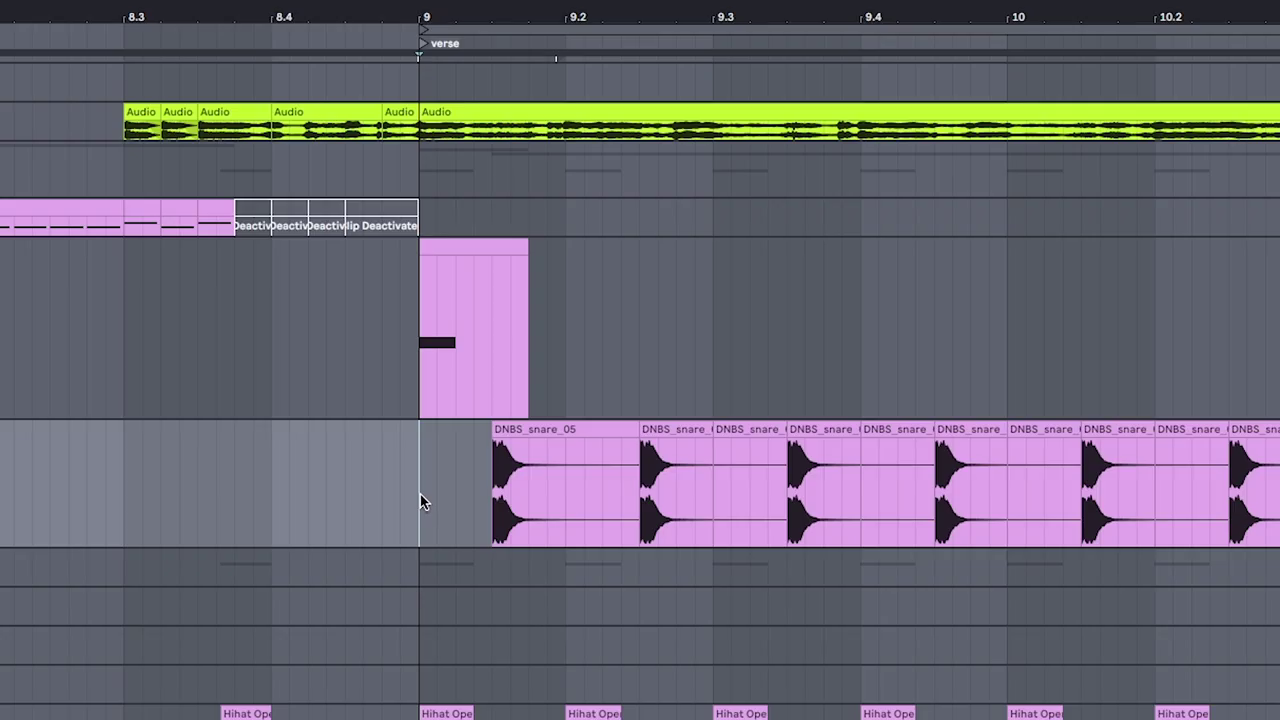
Play the verse drums and set the metronome rhythm to 1/8.
key(space)
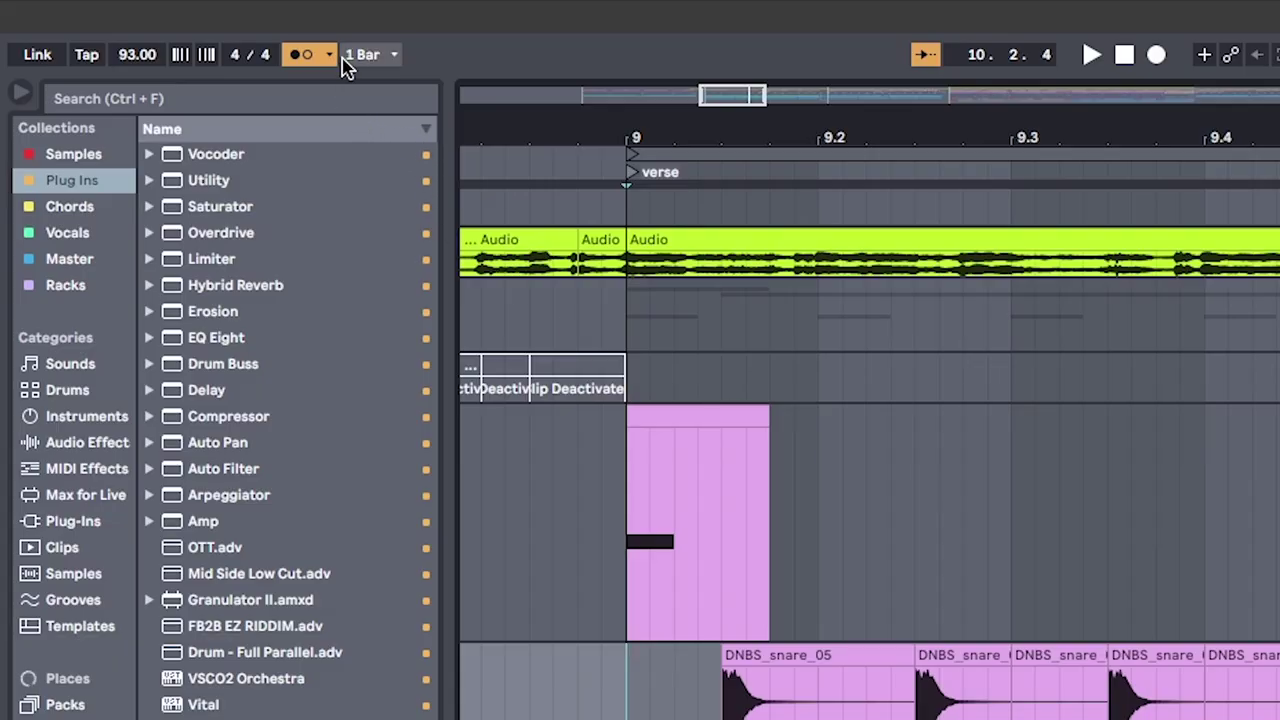
click(330, 56)
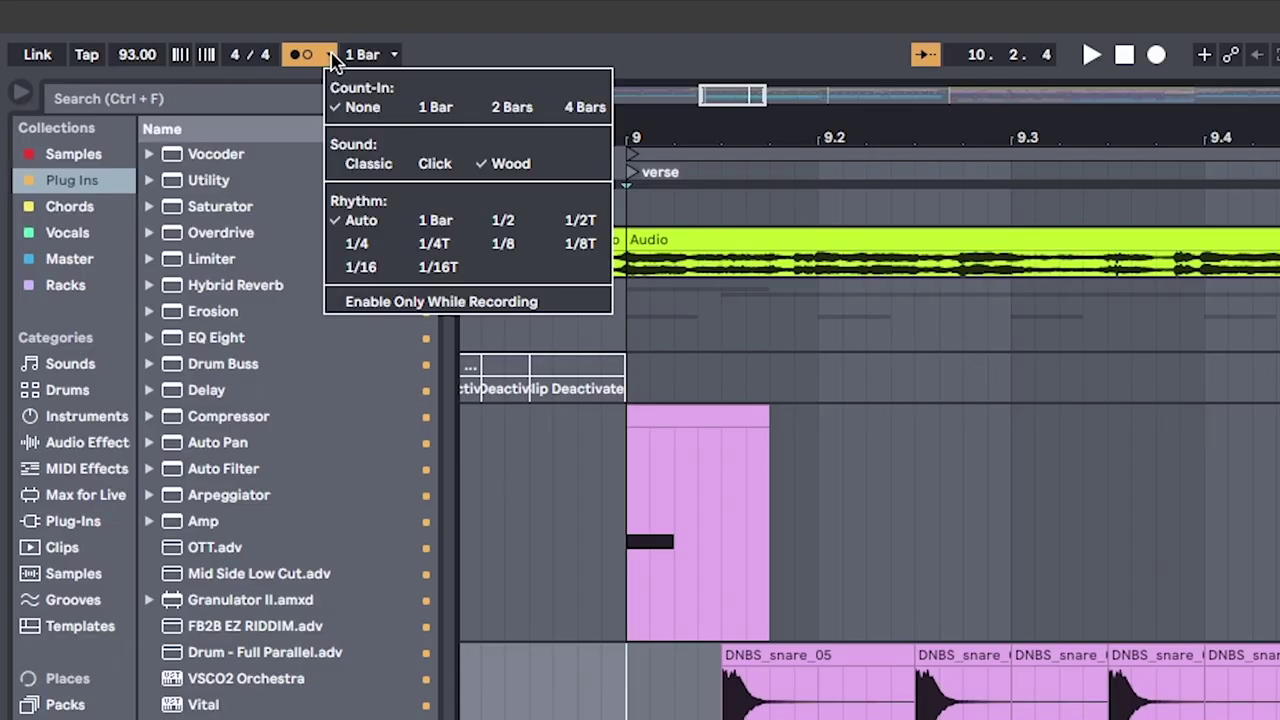
click(517, 250)
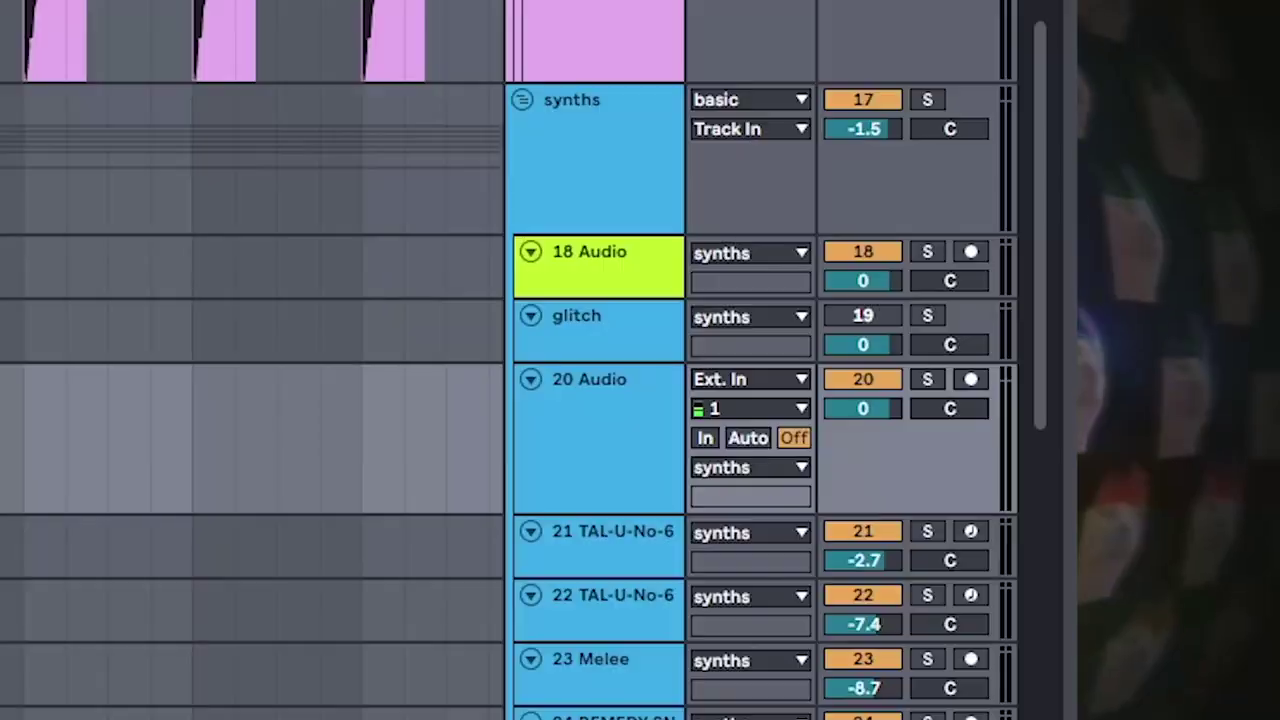
Set the 20 Audio track's input to Resampling, arm it and record the last beat before the verse from 8.4.1.
scroll(311, 340, down, 2)
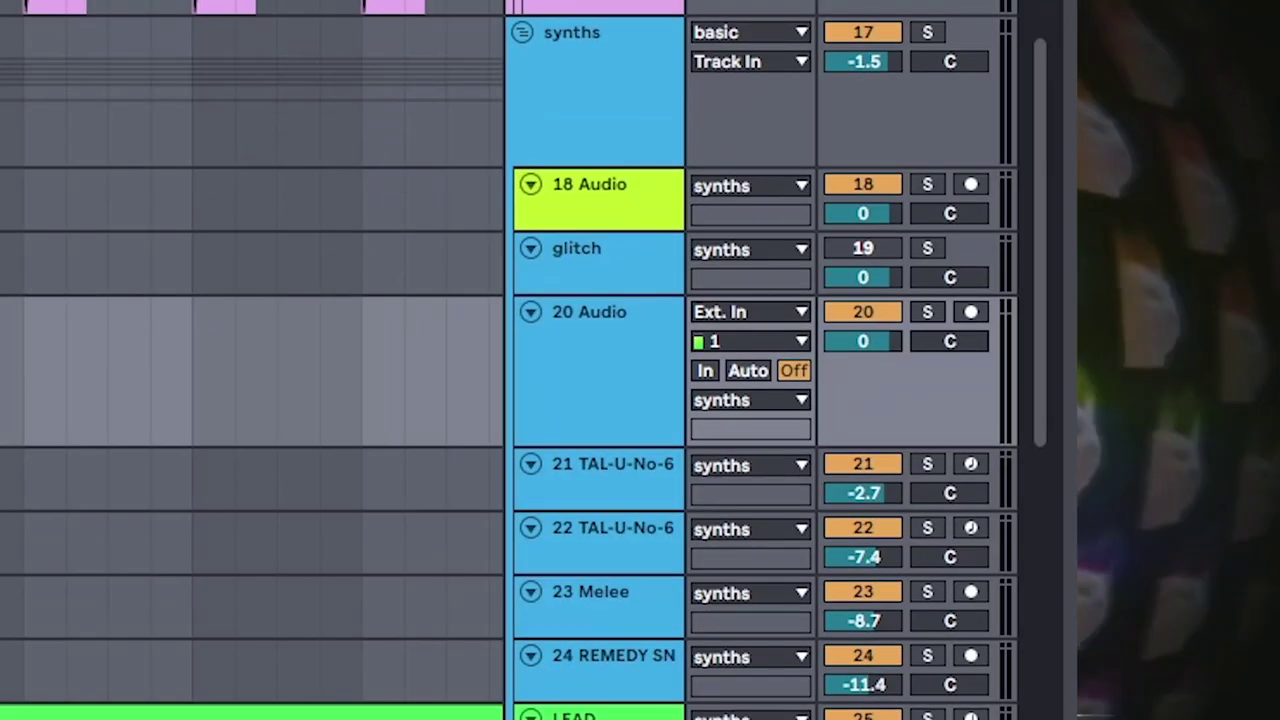
click(730, 313)
click(523, 86)
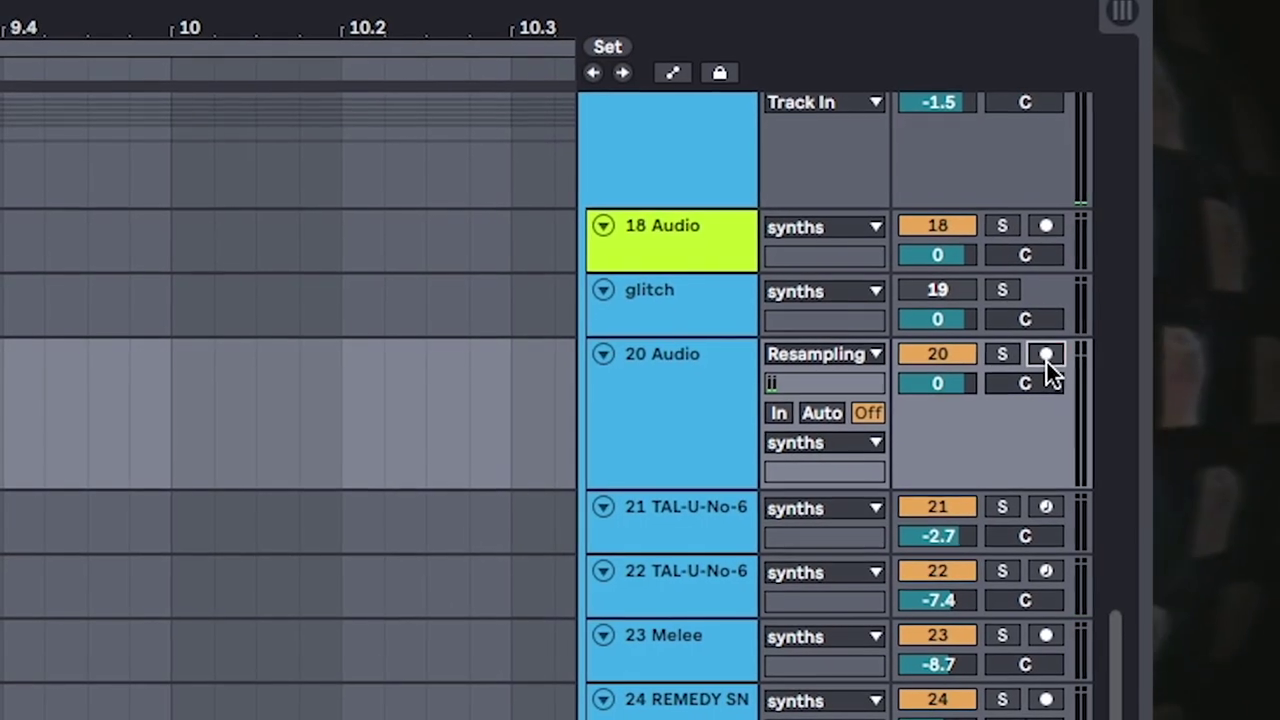
click(1047, 360)
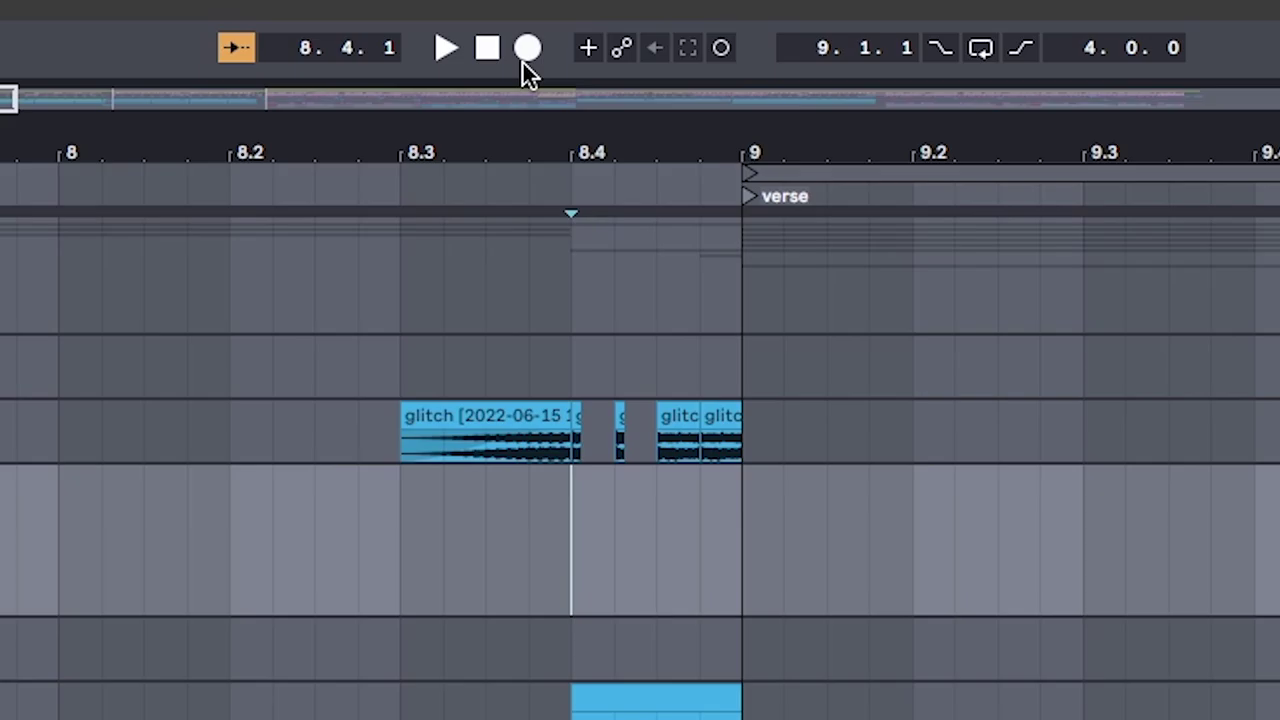
click(526, 49)
key(space)
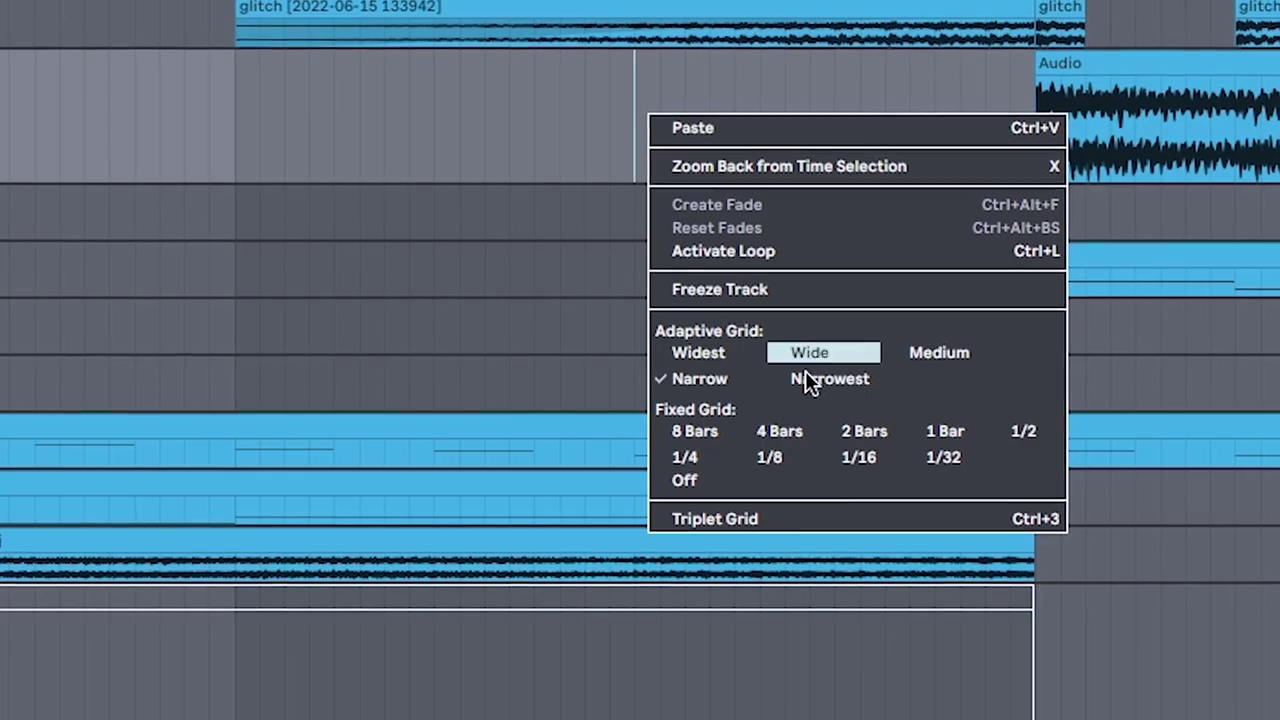
Set the grid to 1/32 and repeat the first slice of the recorded audio eight times across beat 8.3.
click(930, 460)
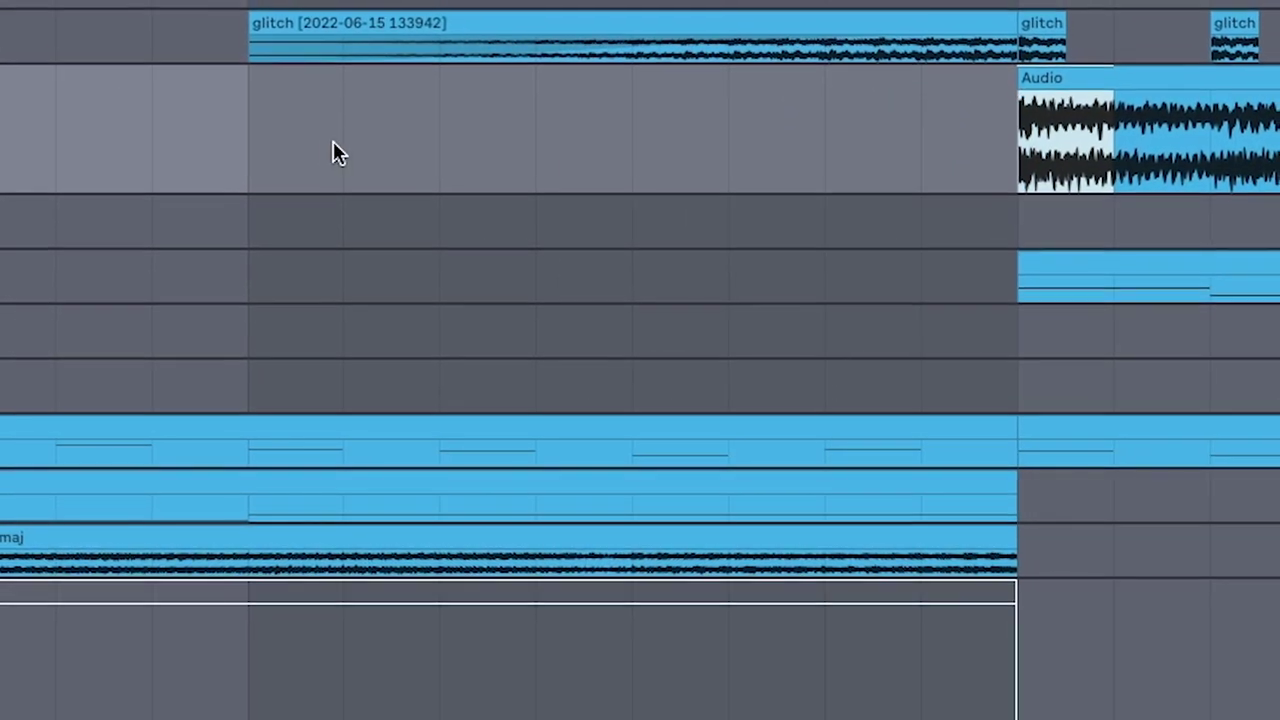
click(264, 158)
key(ctrl+v)
key(ctrl+d)
key(ctrl+d)
key(ctrl+d)
key(ctrl+d)
key(ctrl+d)
key(ctrl+d)
key(ctrl+d)
click(248, 153)
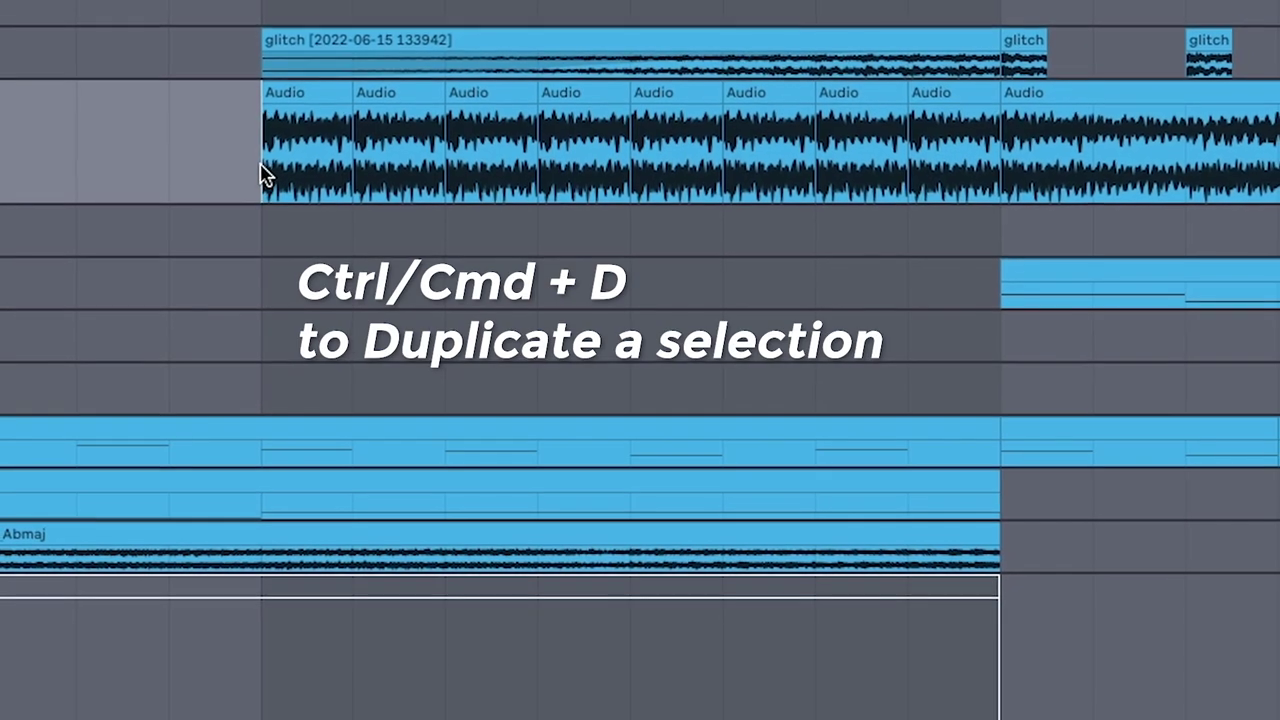
Play back the repeated slices, consolidate them into one clip and fade it in across nearly its whole length.
key(space)
key(space)
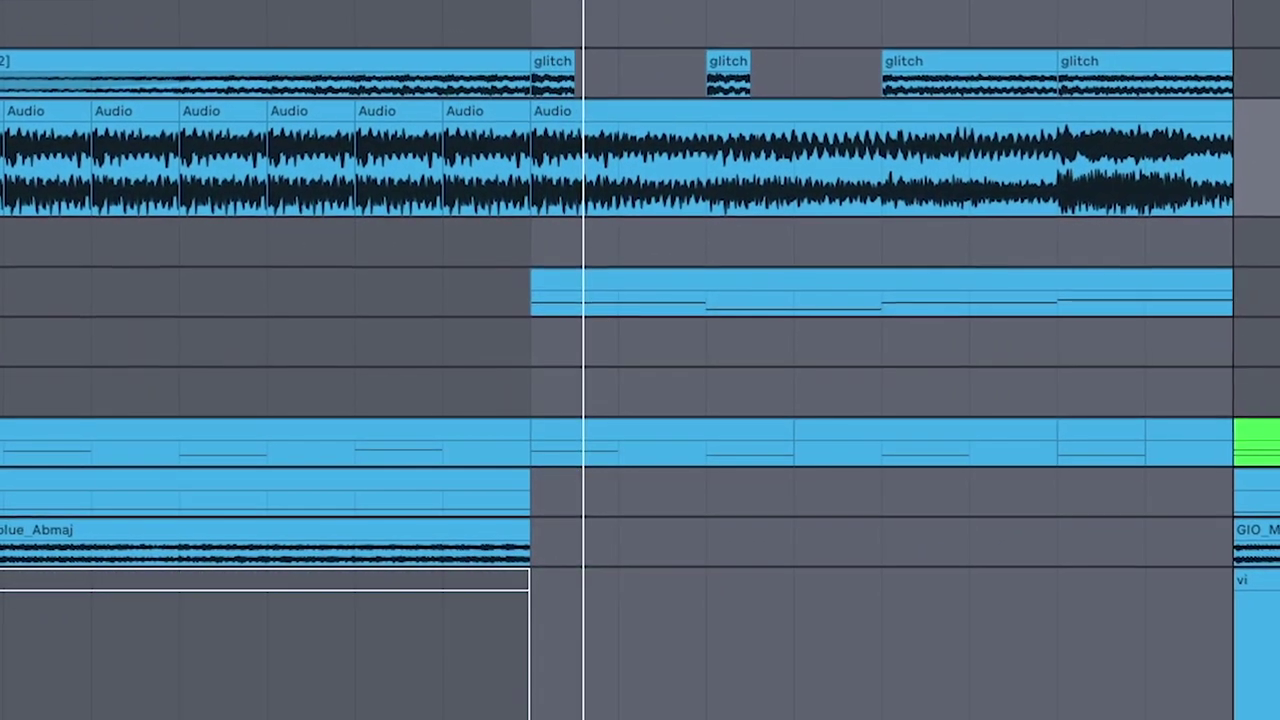
drag(60, 300, 309, 284)
key(ctrl+d)
key(ctrl+d)
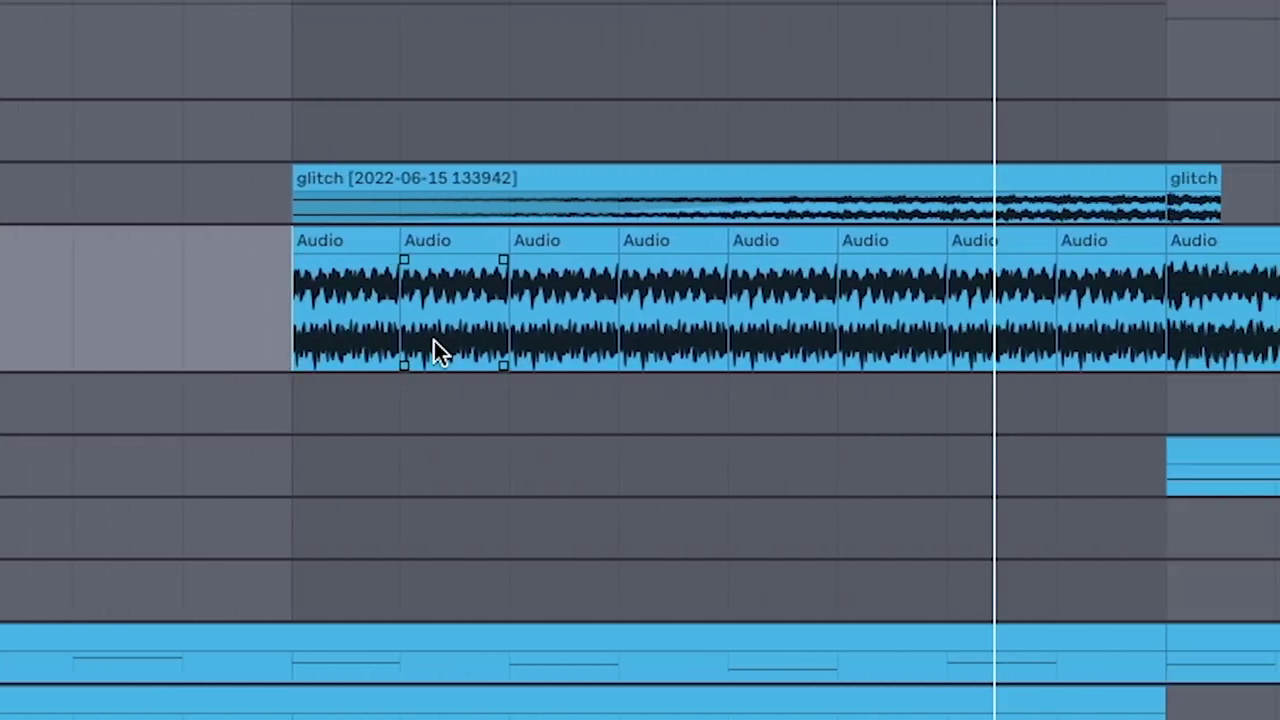
right_click(662, 218)
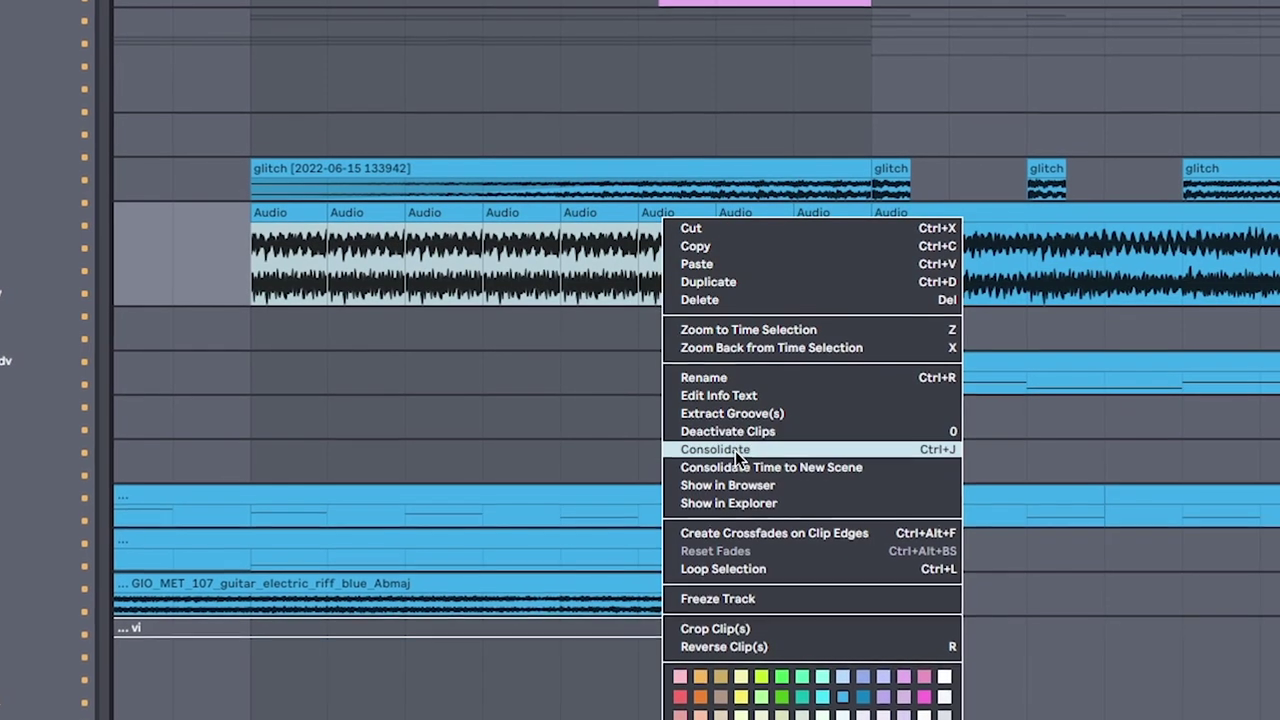
click(735, 451)
drag(254, 227, 848, 217)
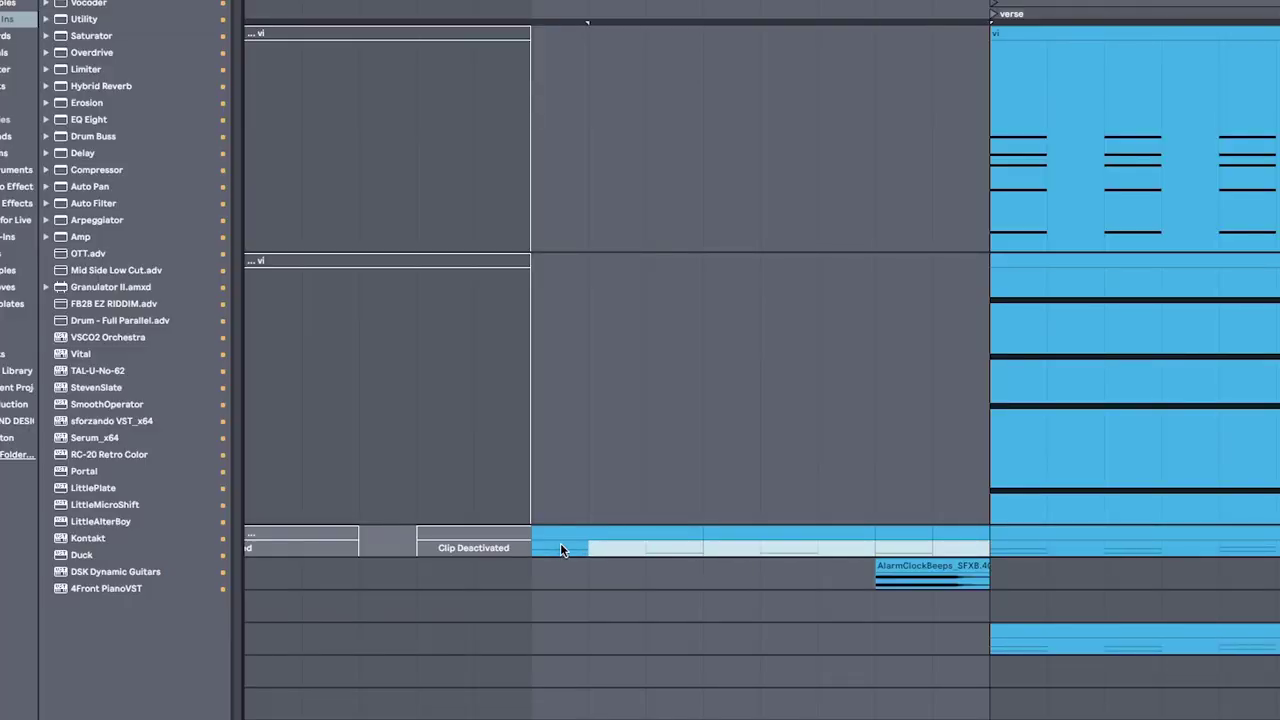
Highlight the verse and change up drum clips between bars 9 and 17, including the hi-hat, kick snare and snare parts.
scroll(565, 521, up, 12)
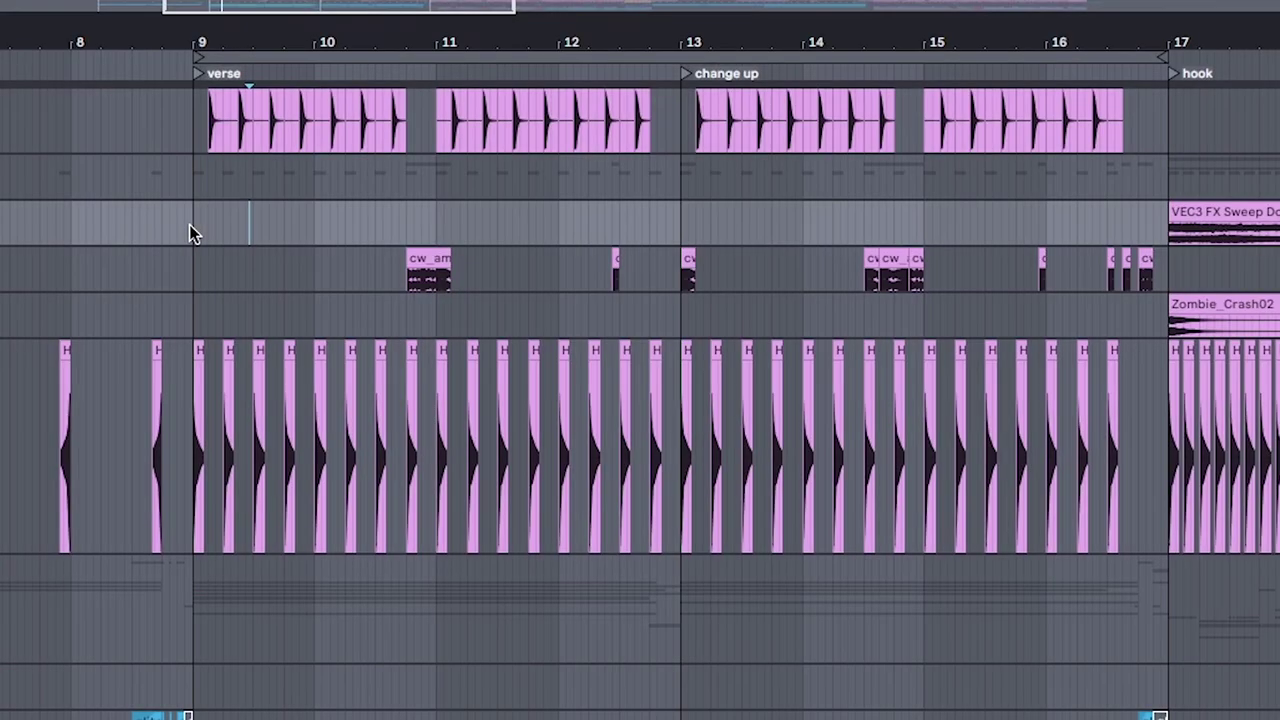
drag(198, 230, 1143, 236)
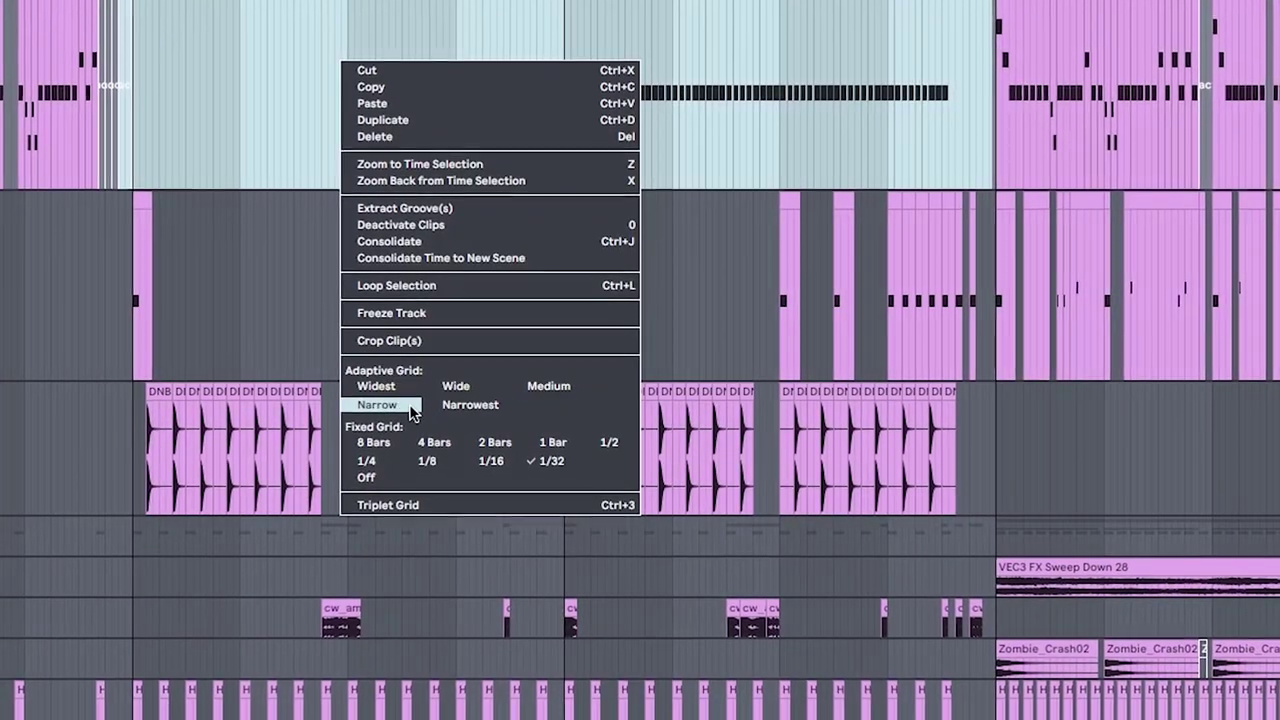
key(Escape)
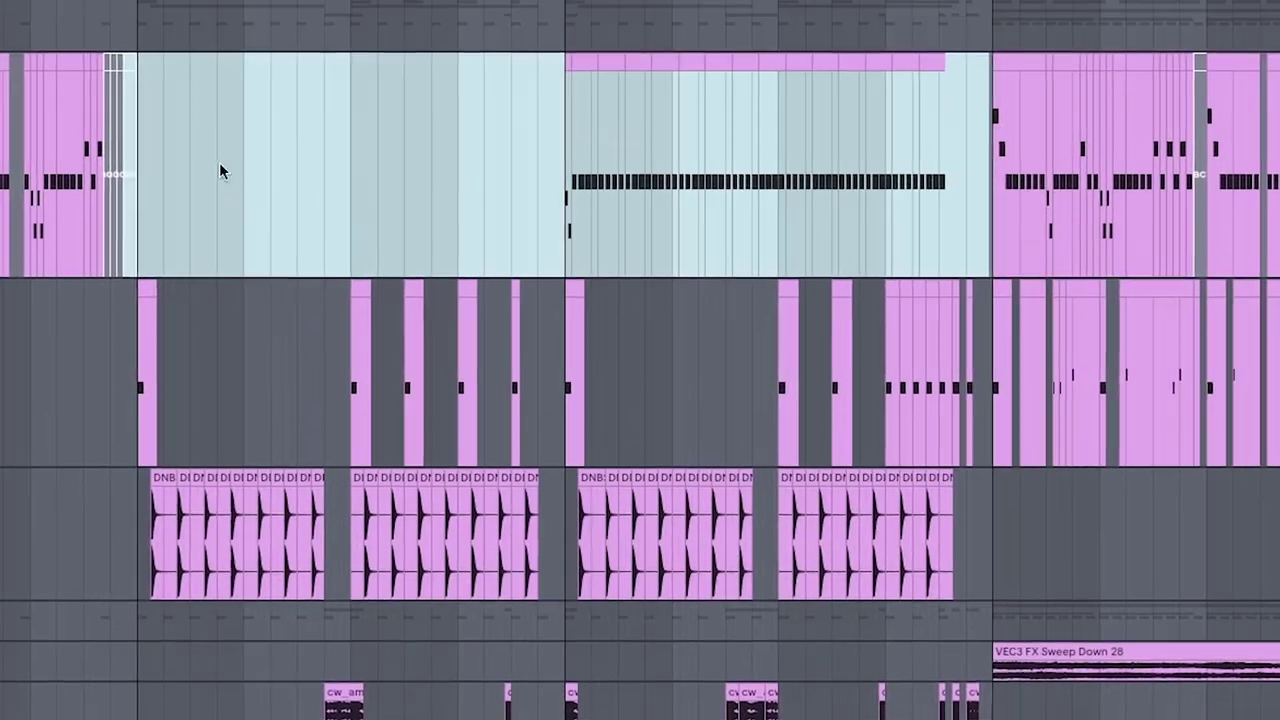
scroll(155, 152, down, 3)
drag(153, 89, 963, 408)
scroll(963, 408, down, 10)
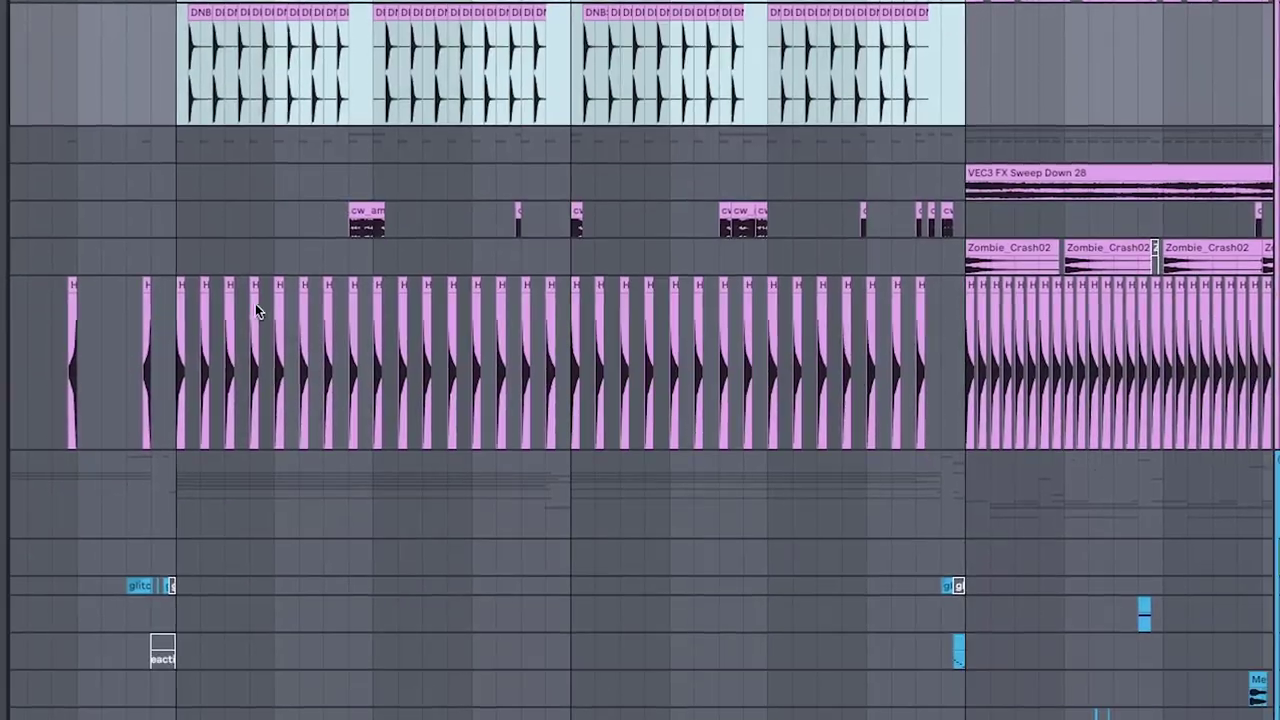
scroll(228, 388, down, 2)
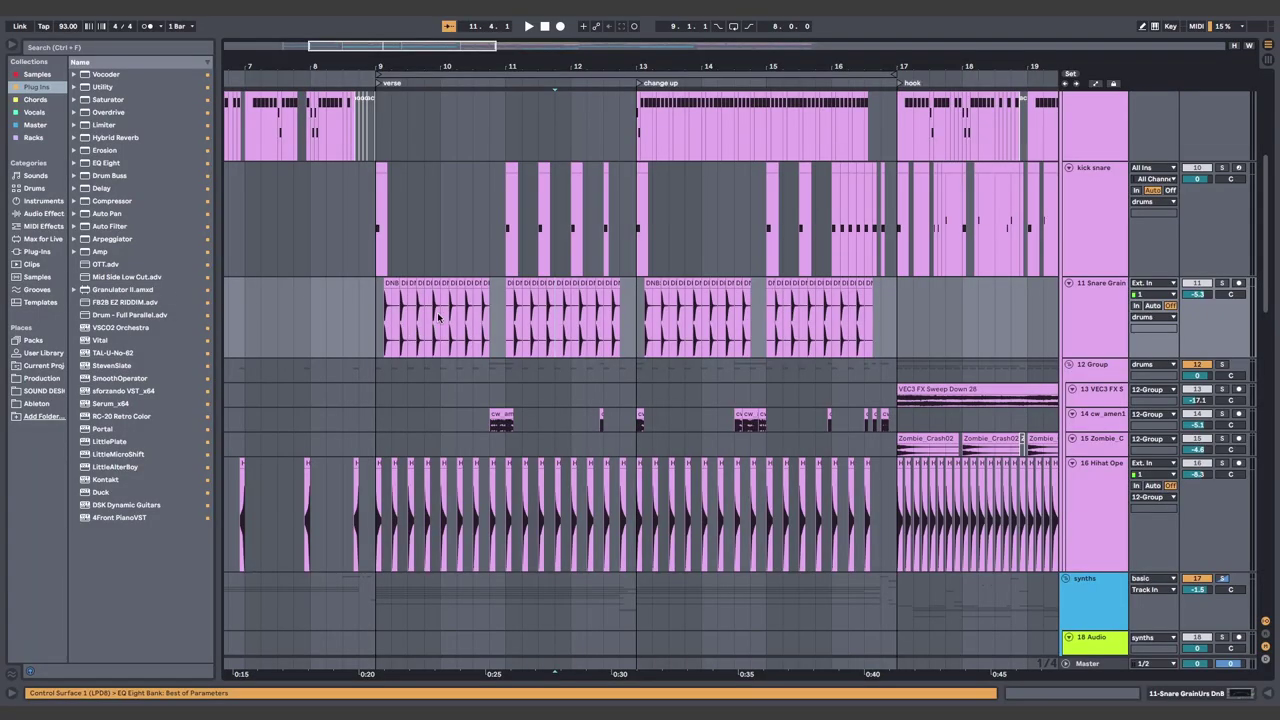
Select the glitch track and review the LEAD, guitar and CHORDS clips from bar 25 during playback.
scroll(450, 310, down, 3)
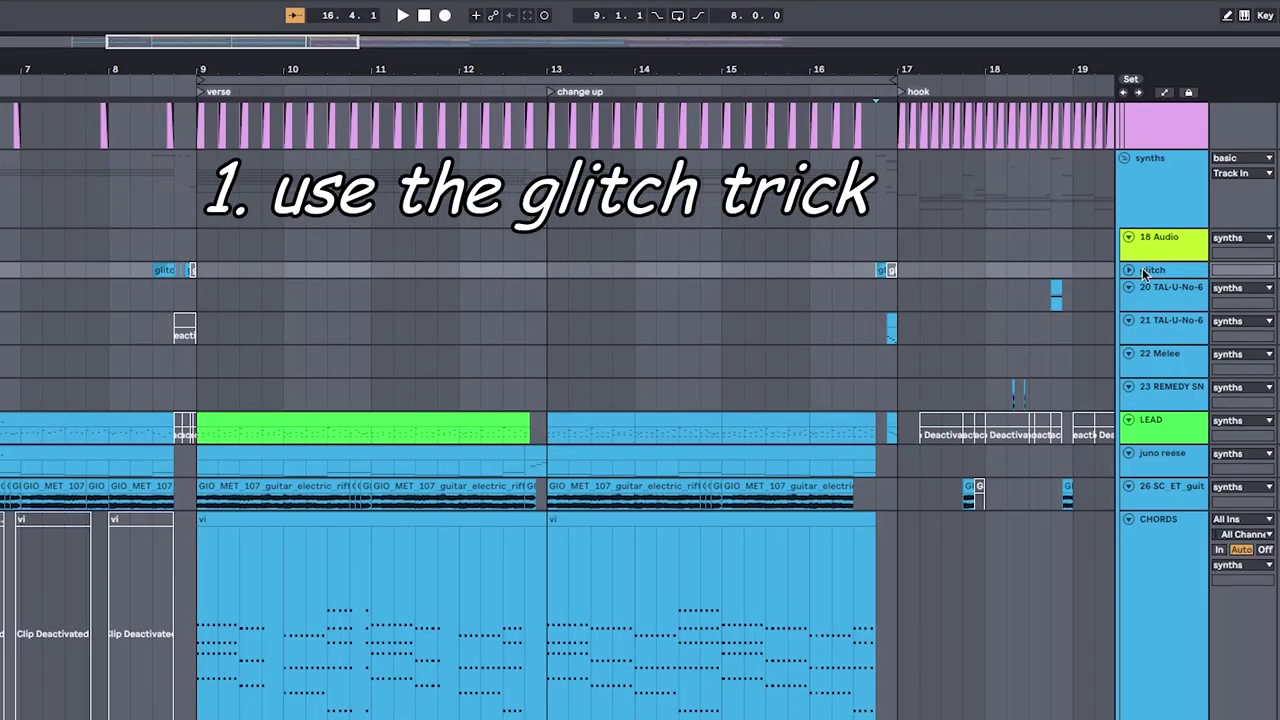
click(1144, 272)
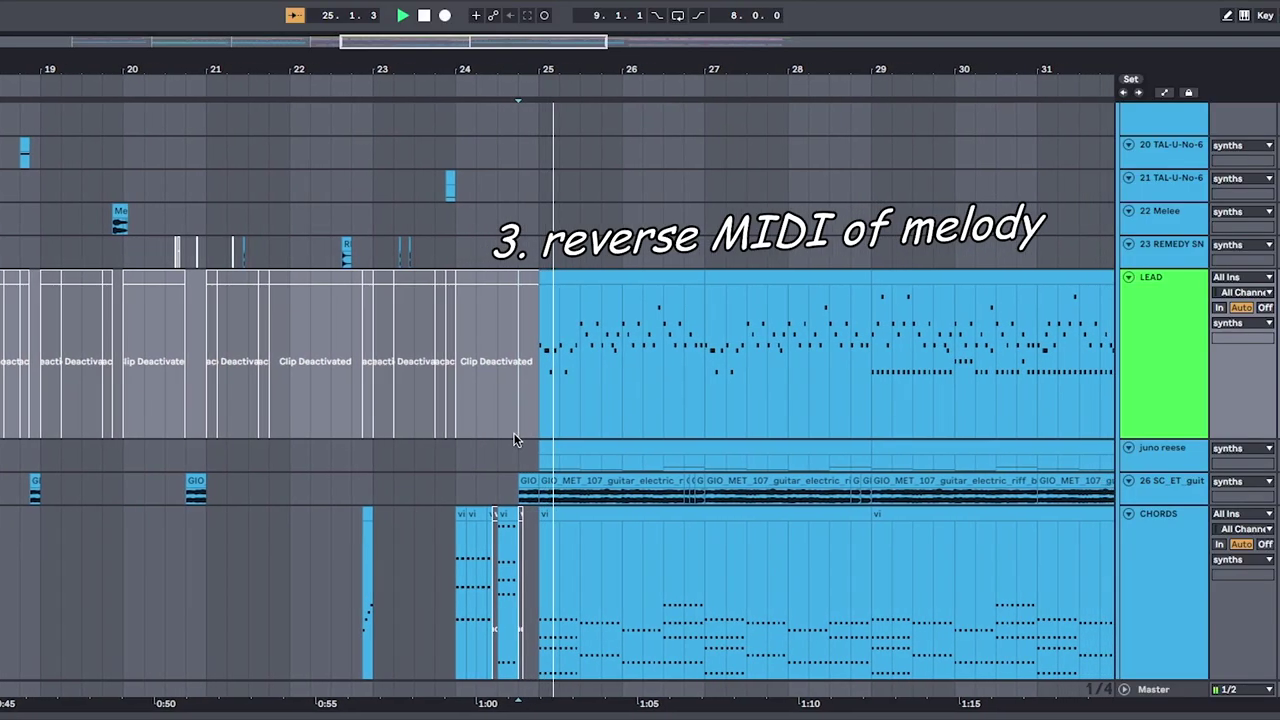
scroll(680, 430, down, 5)
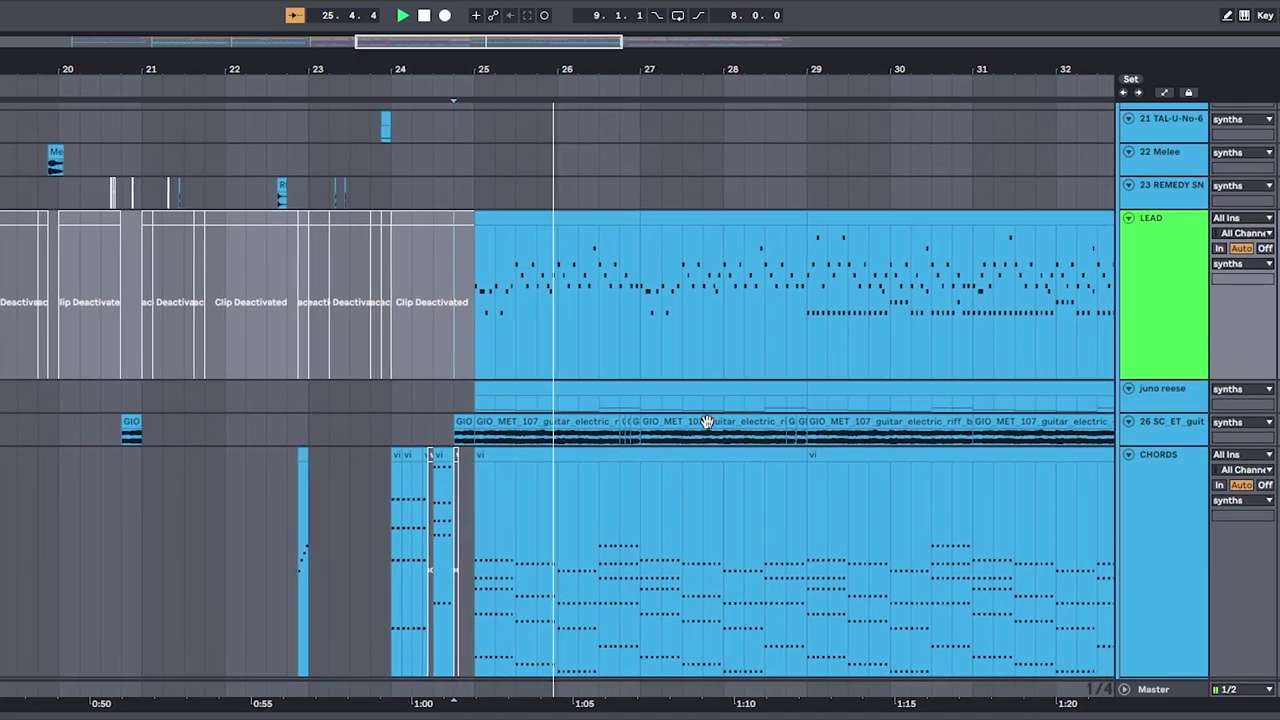
scroll(748, 420, down, 3)
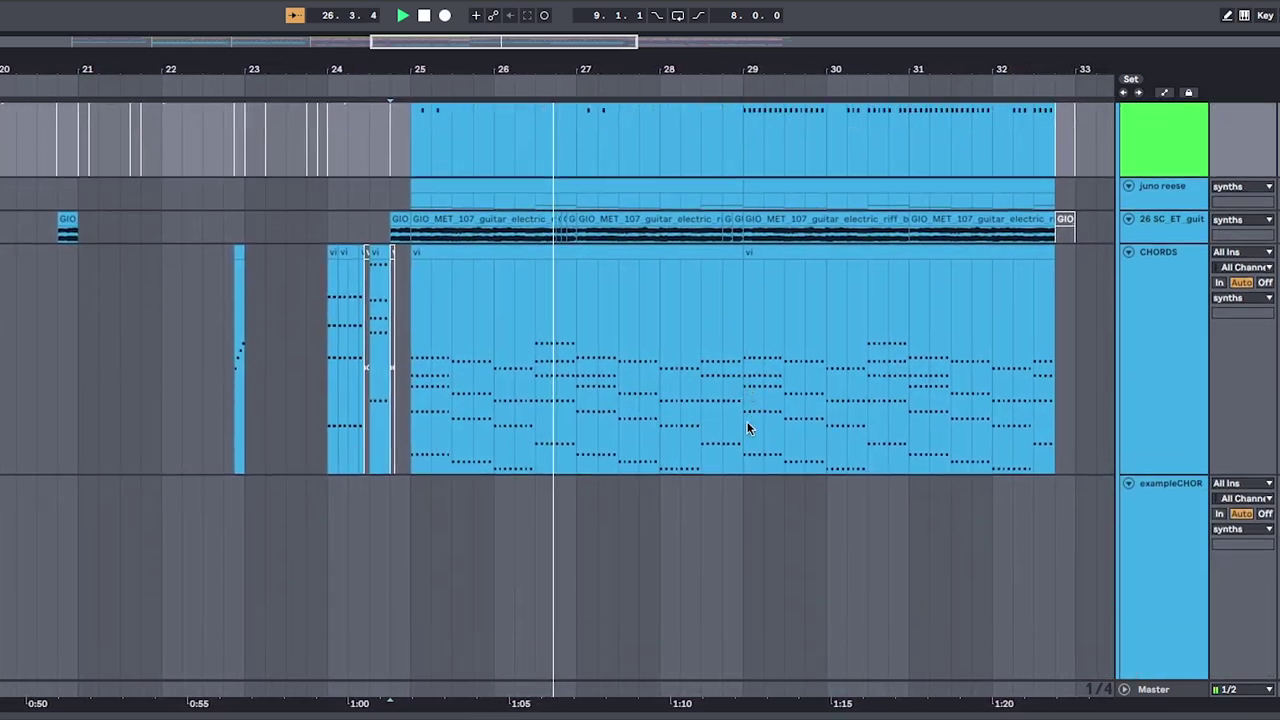
scroll(721, 433, up, 2)
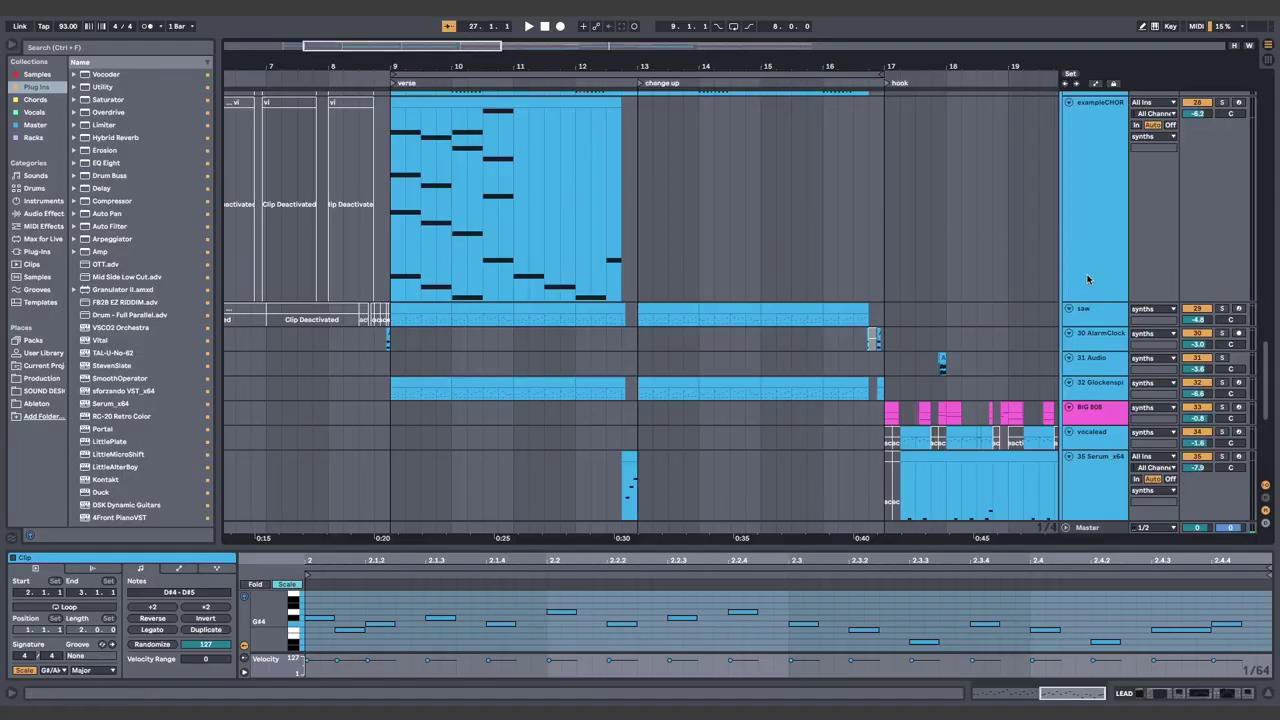
Solo the saw track and play its verse melody.
scroll(1089, 313, up, 3)
scroll(1089, 313, up, 2)
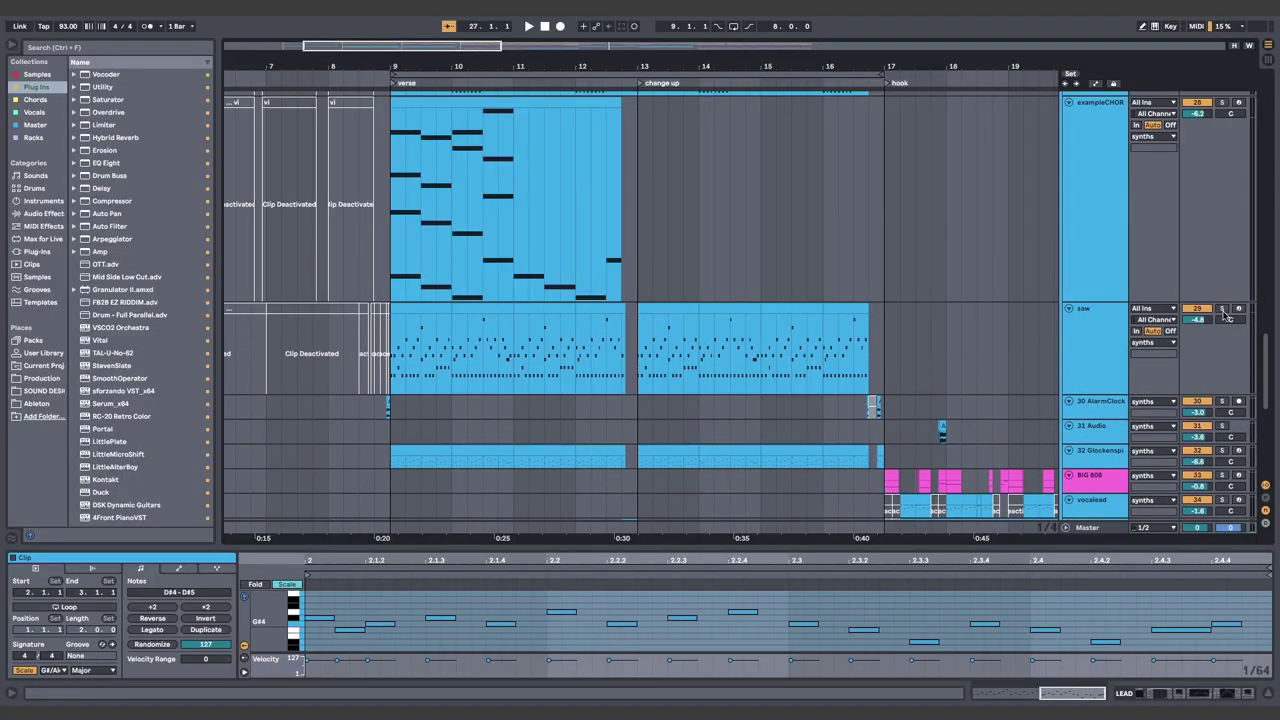
click(1222, 308)
key(space)
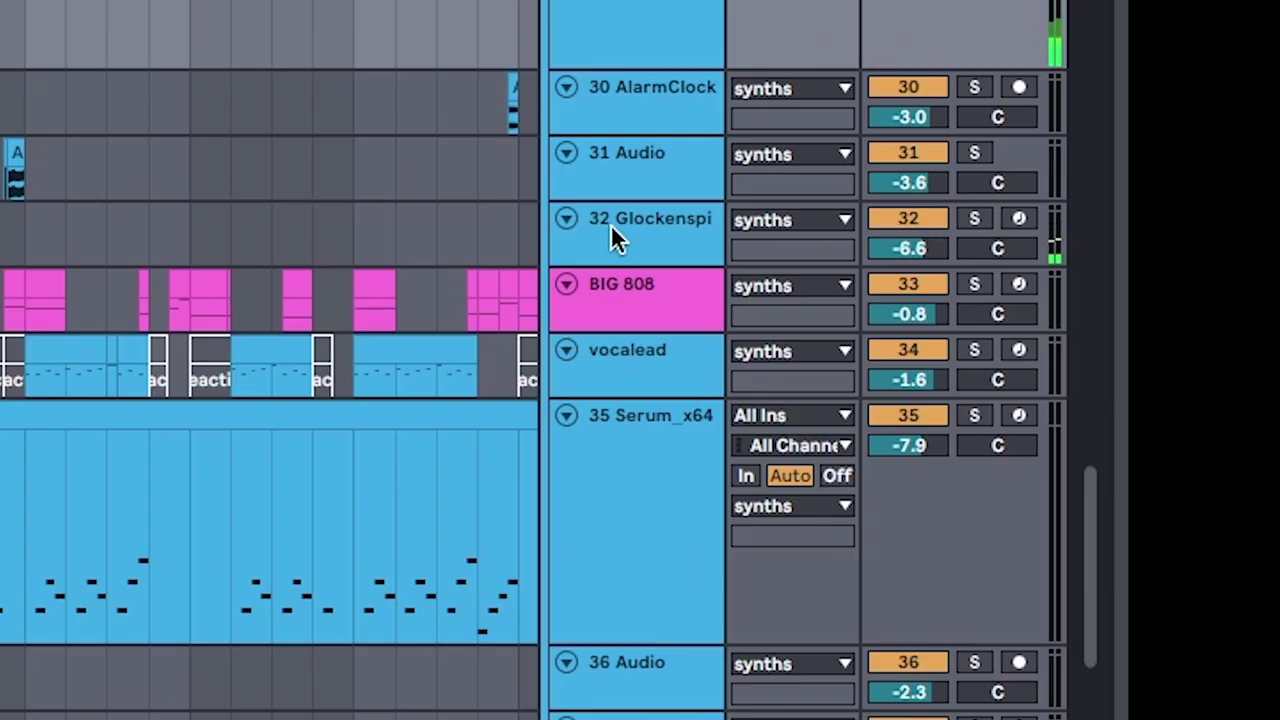
Look through the drum and synth tracks while the verse plays on into the change up.
scroll(615, 238, up, 2)
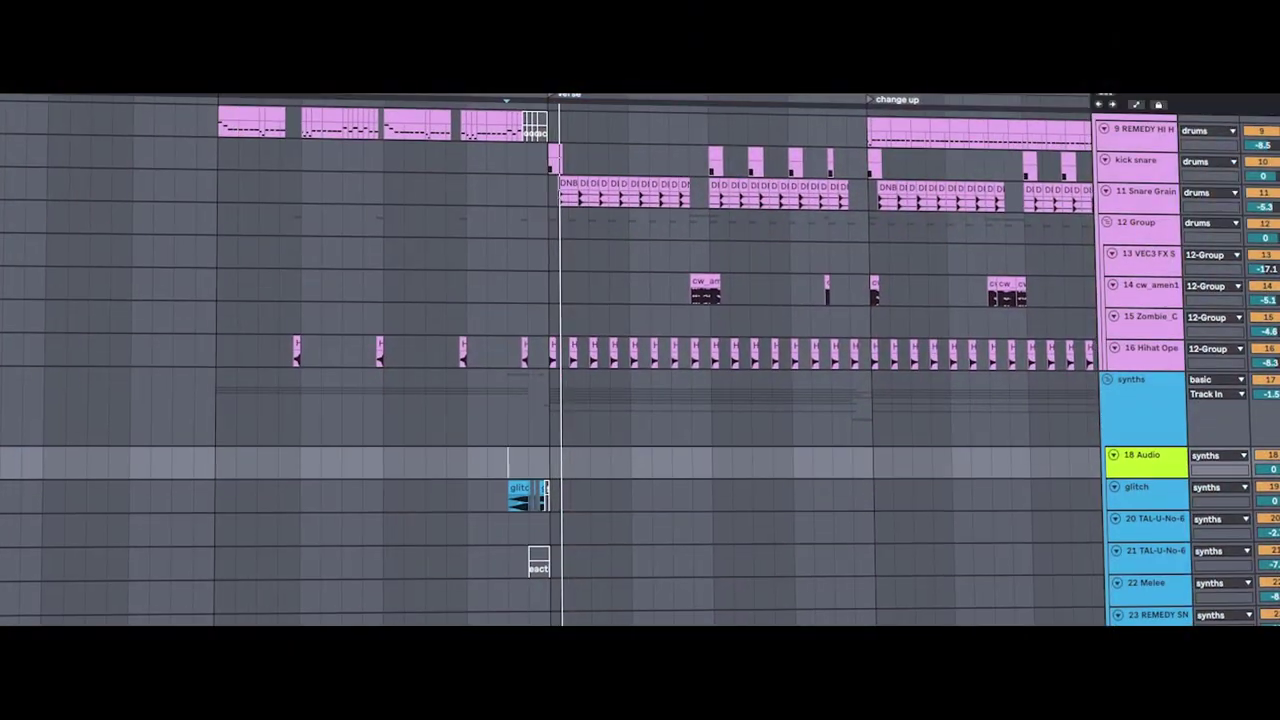
scroll(560, 360, down, 3)
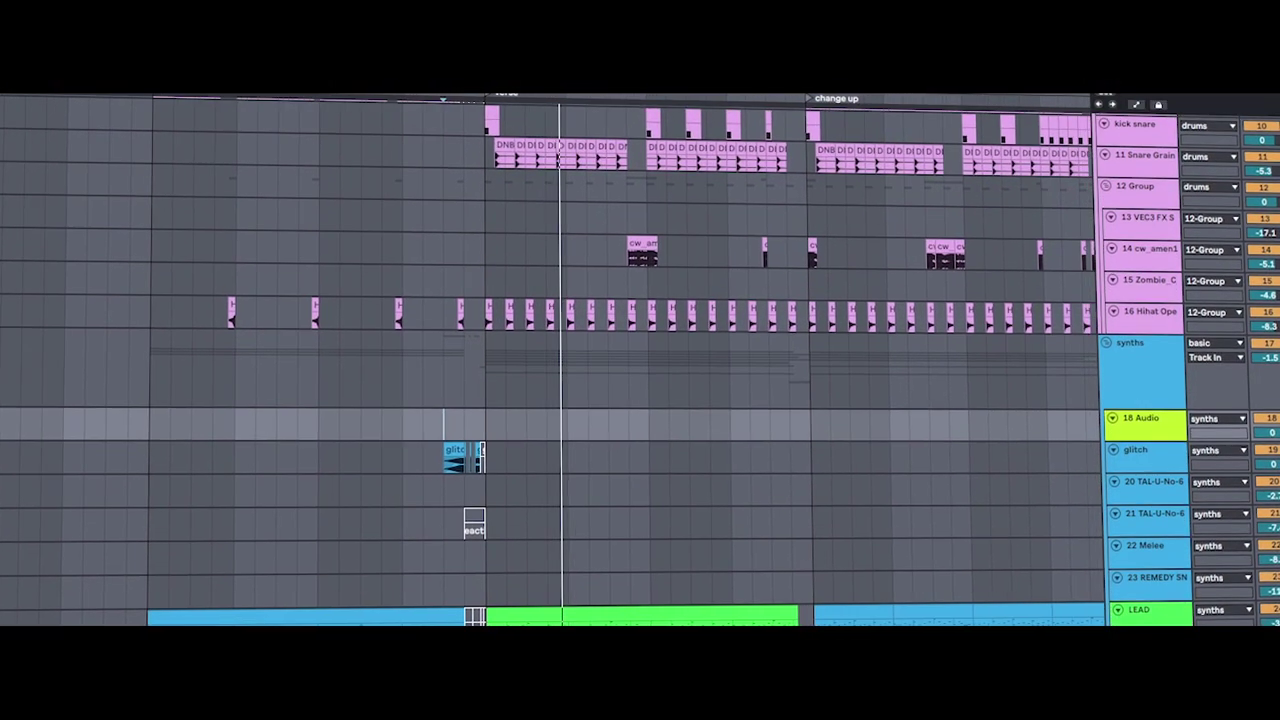
scroll(560, 360, down, 5)
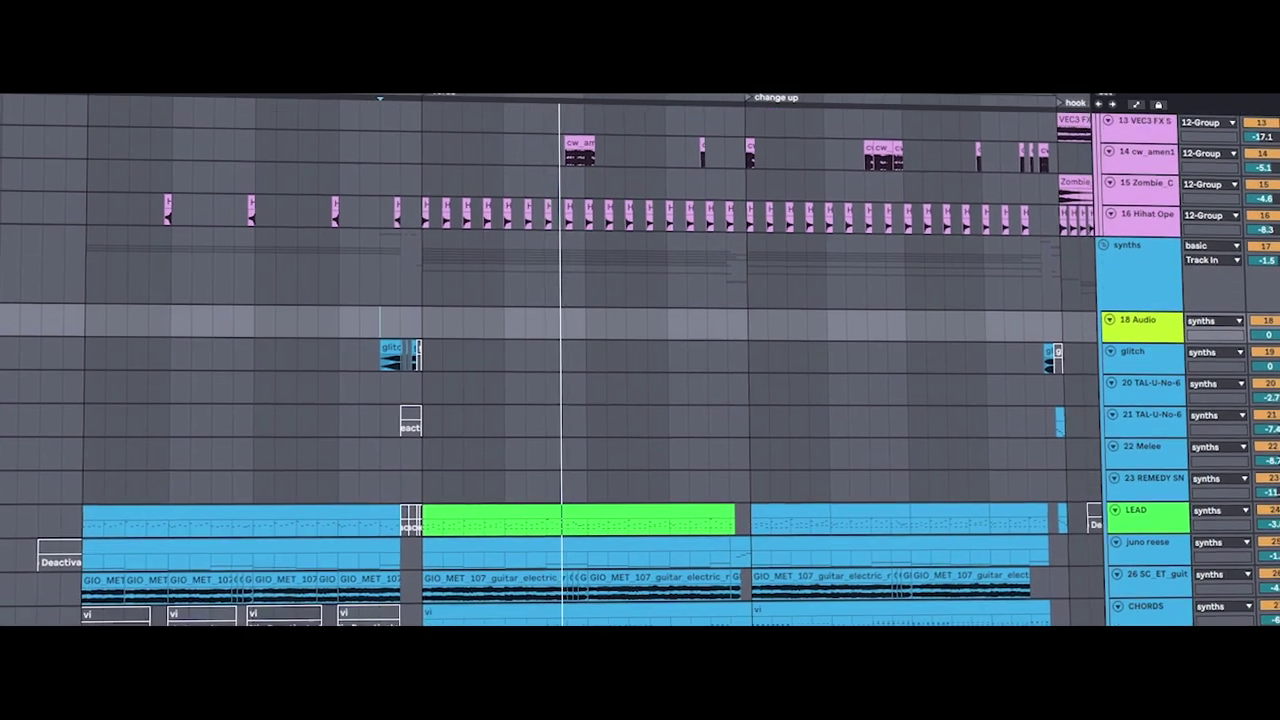
scroll(560, 360, down, 5)
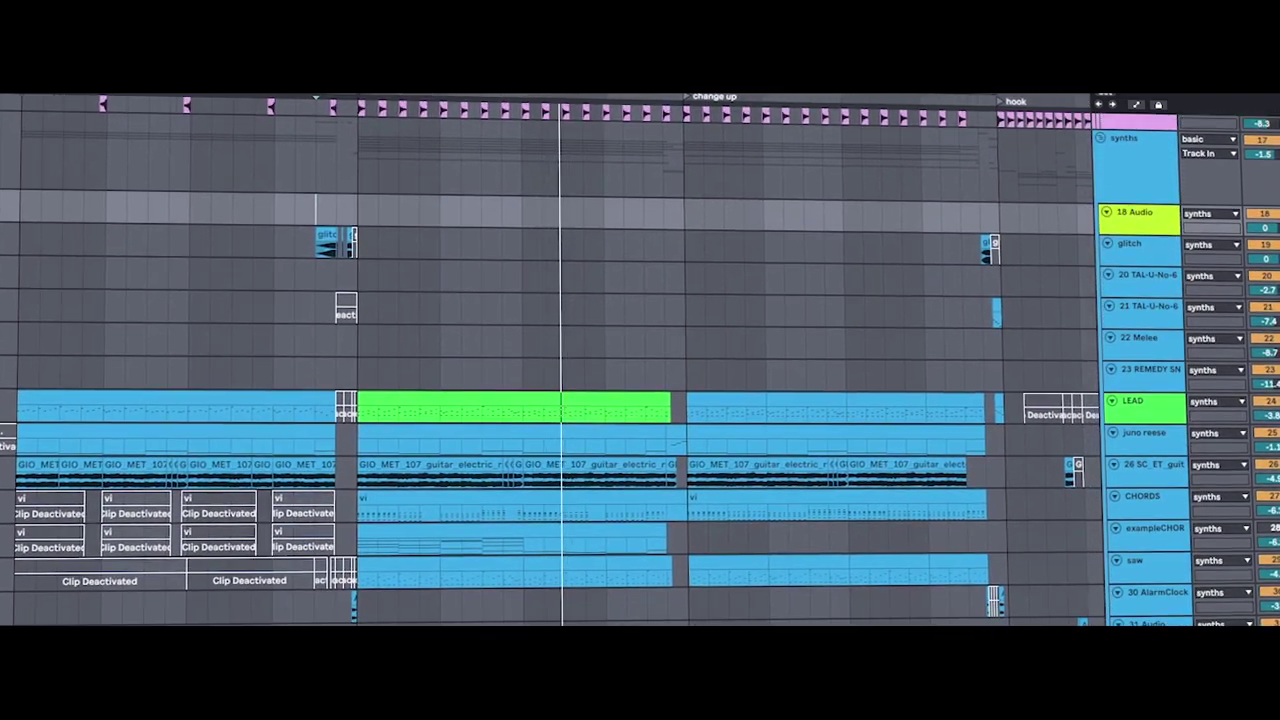
scroll(927, 338, down, 3)
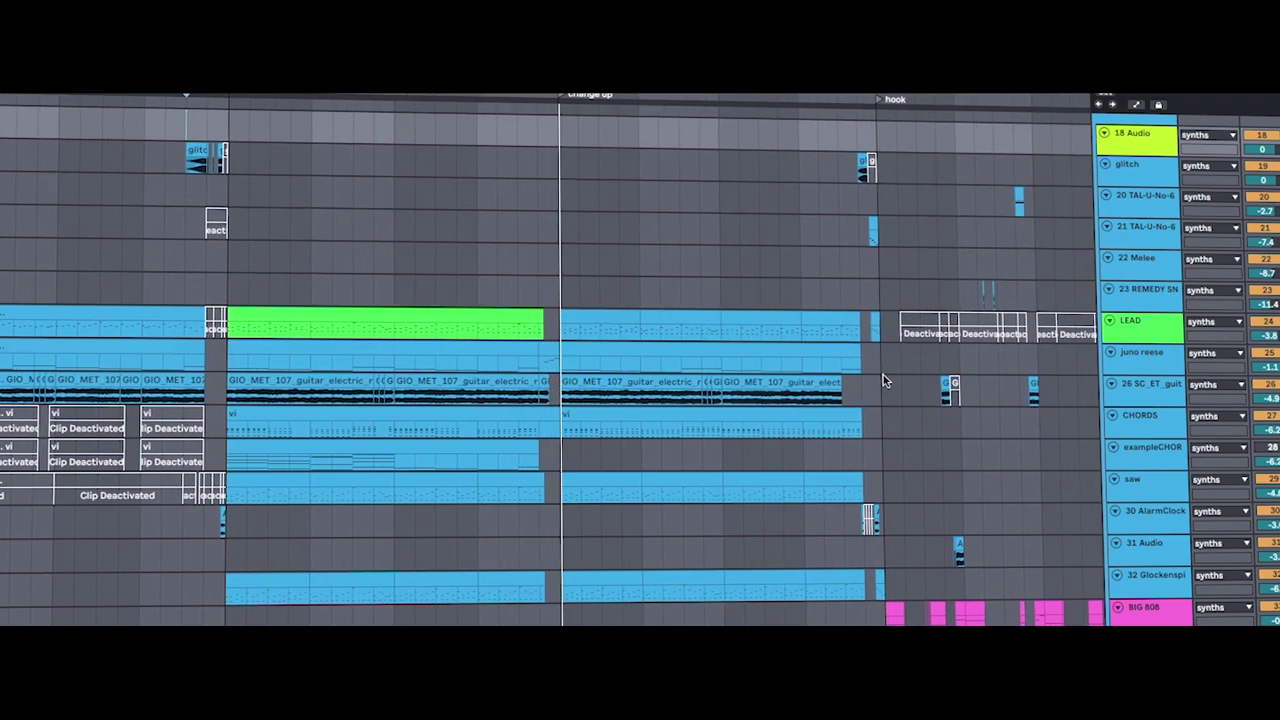
scroll(560, 360, up, 2)
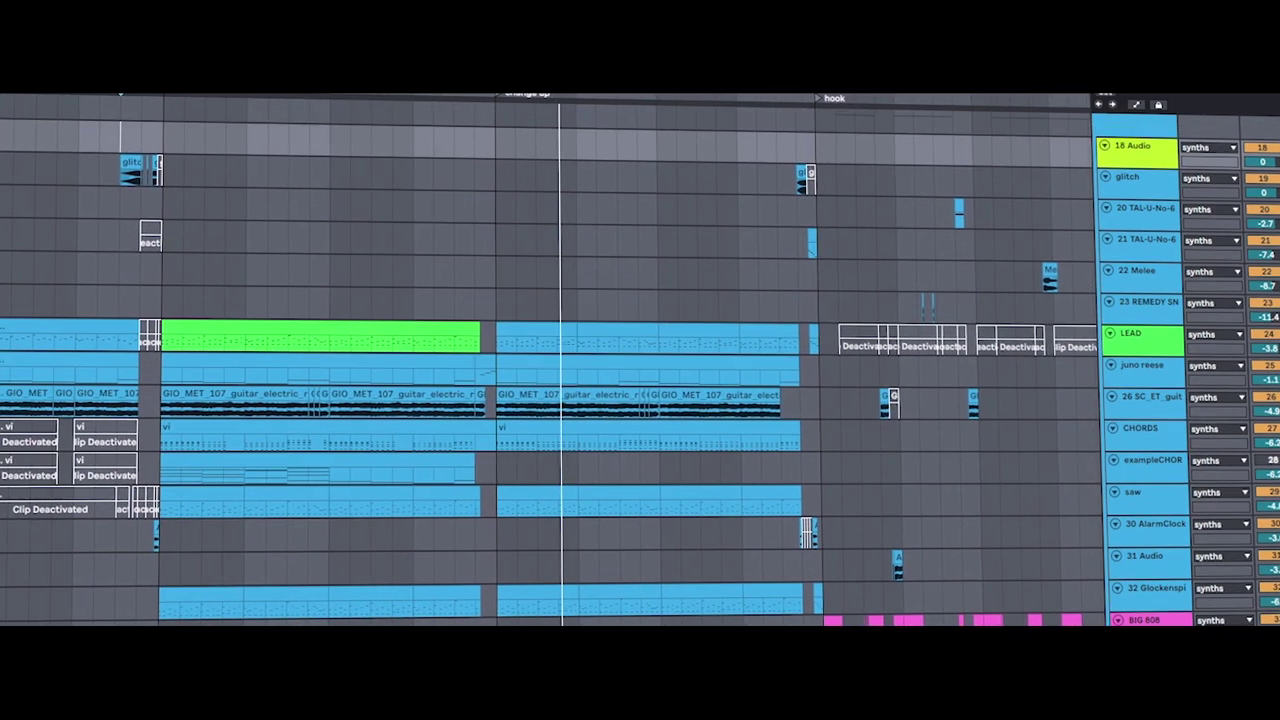
scroll(560, 360, down, 1)
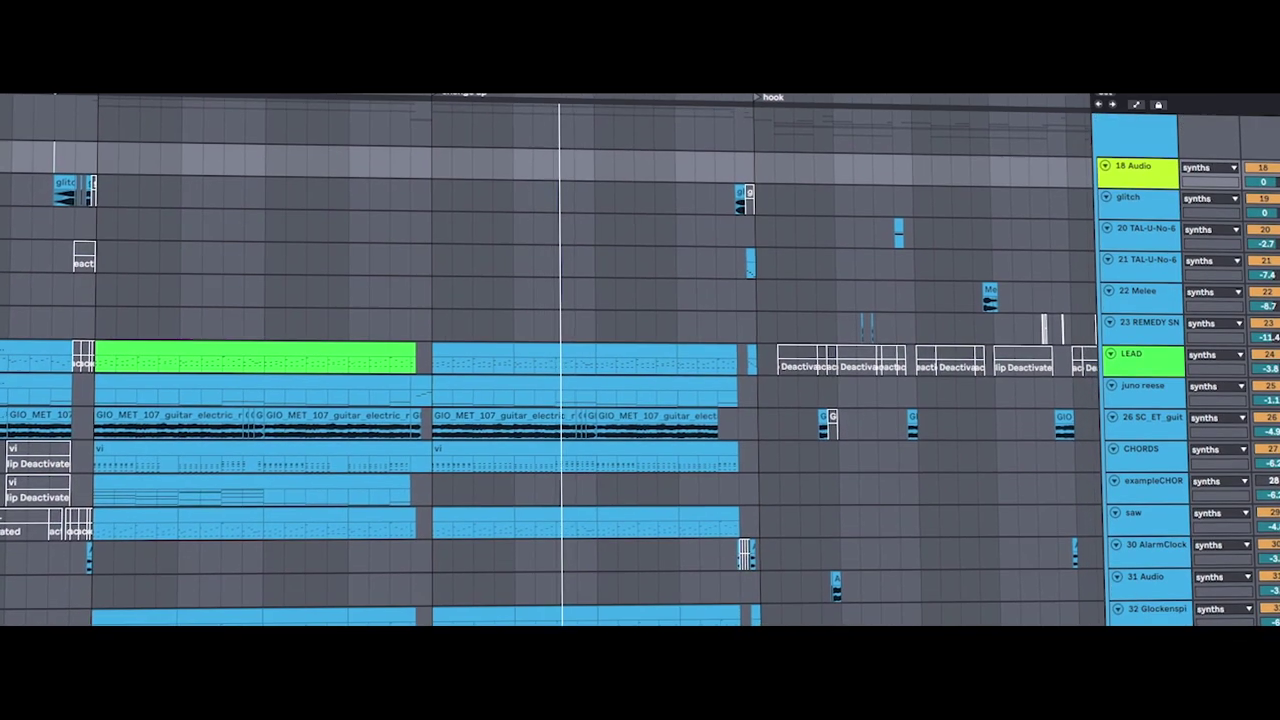
scroll(1113, 383, down, 4)
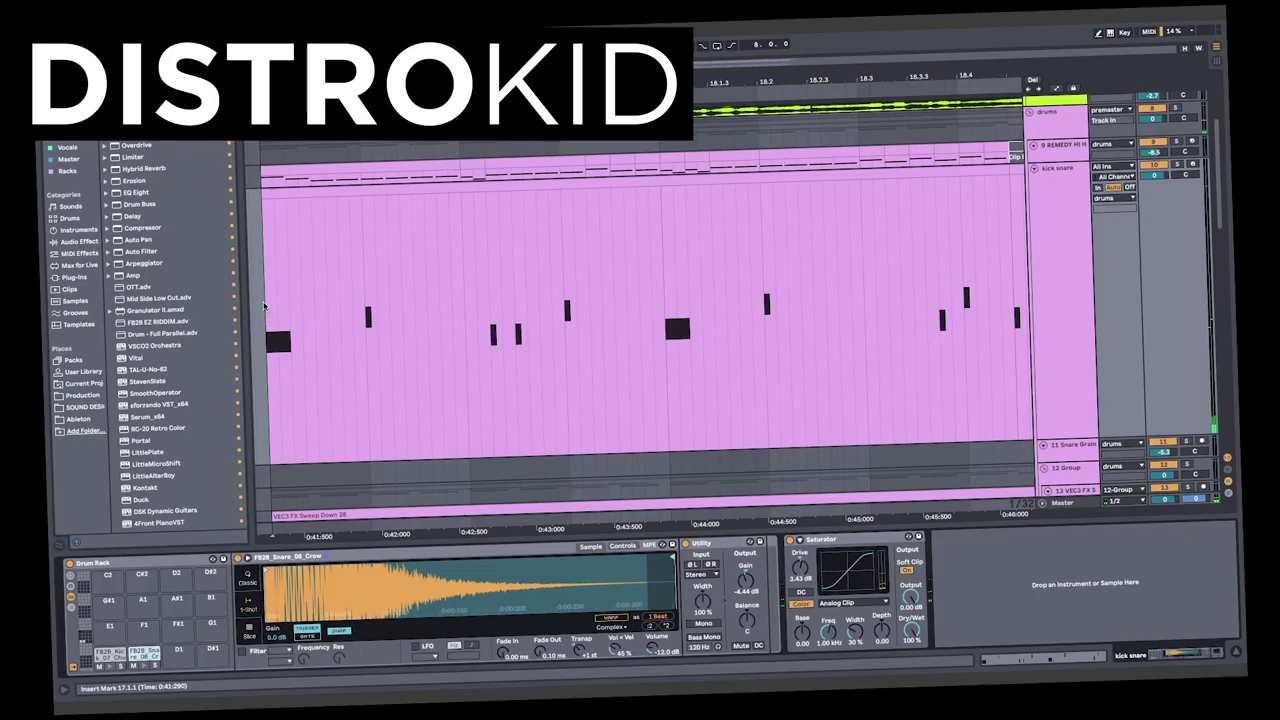
Select the hook's kick snare pattern from bar 17 and place the insert marker at 16.4.4, just before the hook.
drag(264, 238, 1030, 308)
click(436, 280)
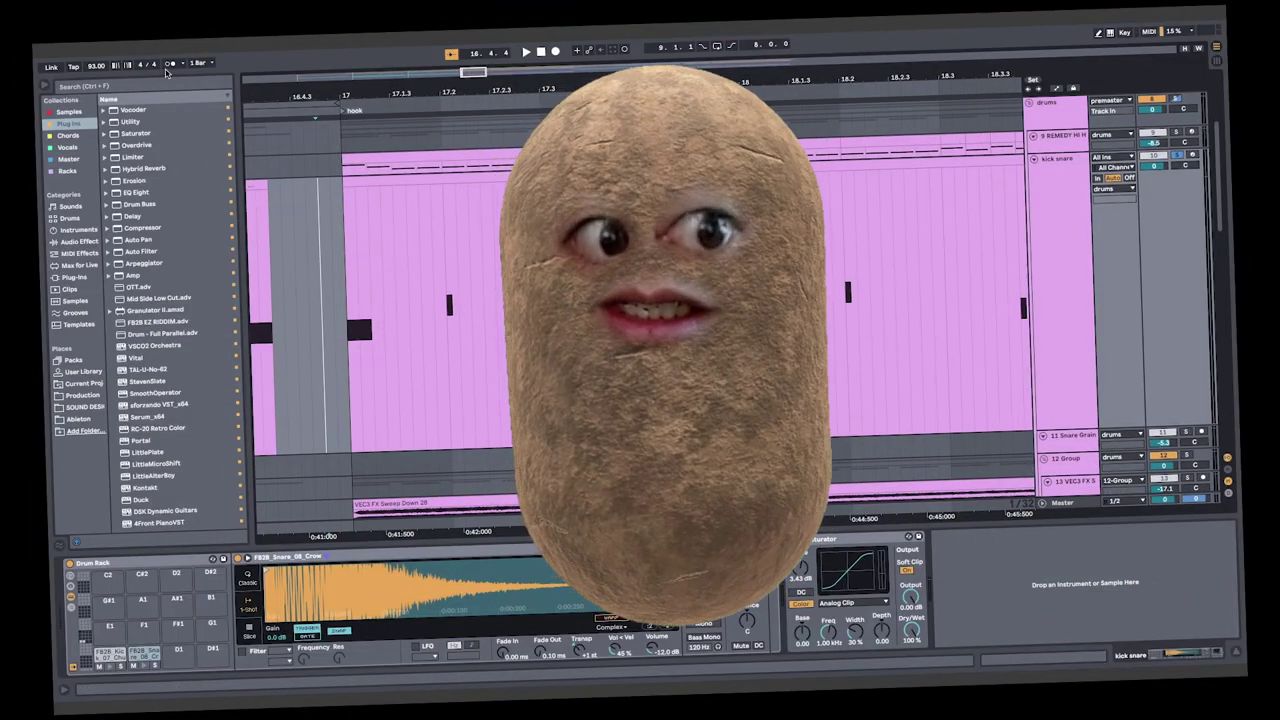
scroll(318, 124, left, 3)
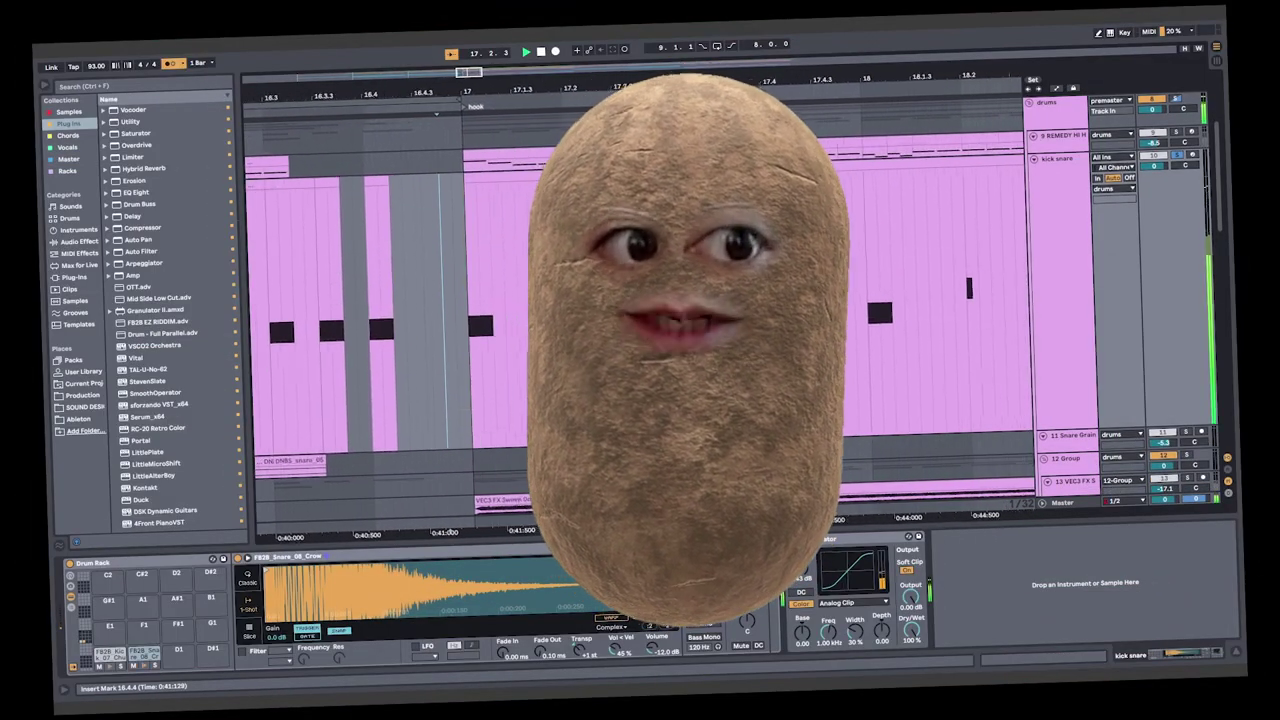
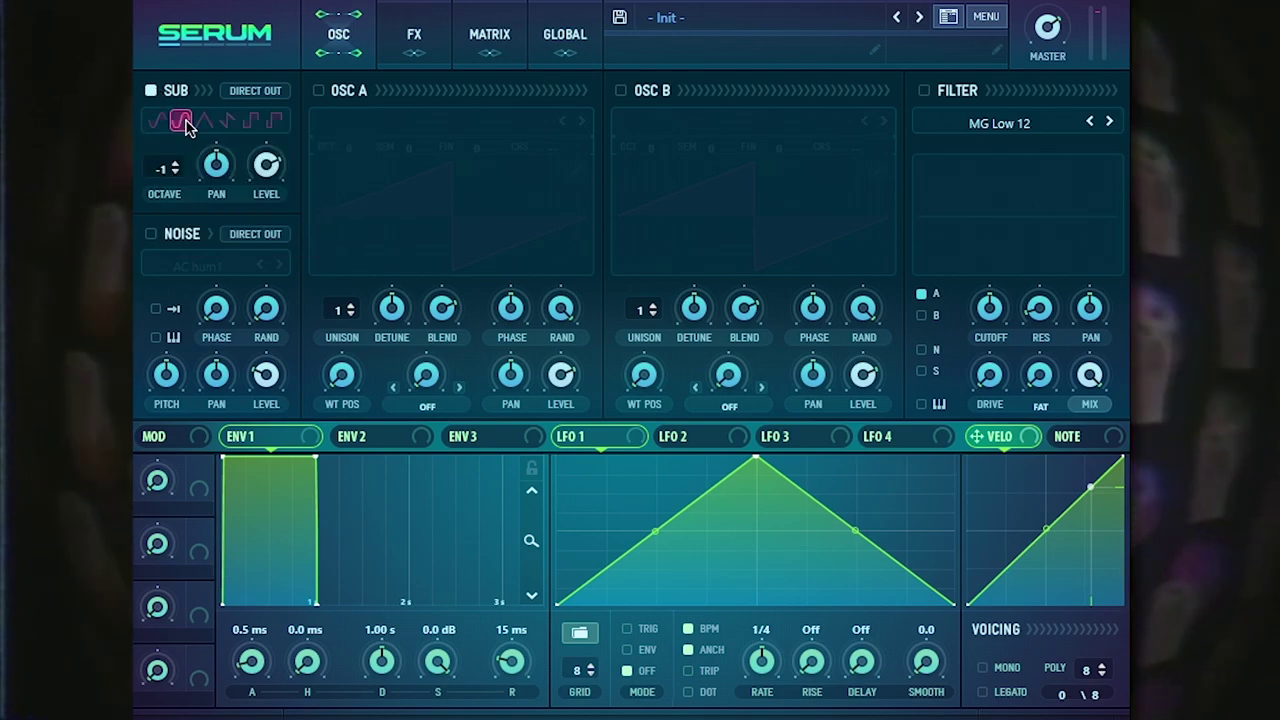
Show the Serum sub patch's effects page and switch on Erosion, OTT, EQ Eight and Utility in the 808's device chain.
click(420, 40)
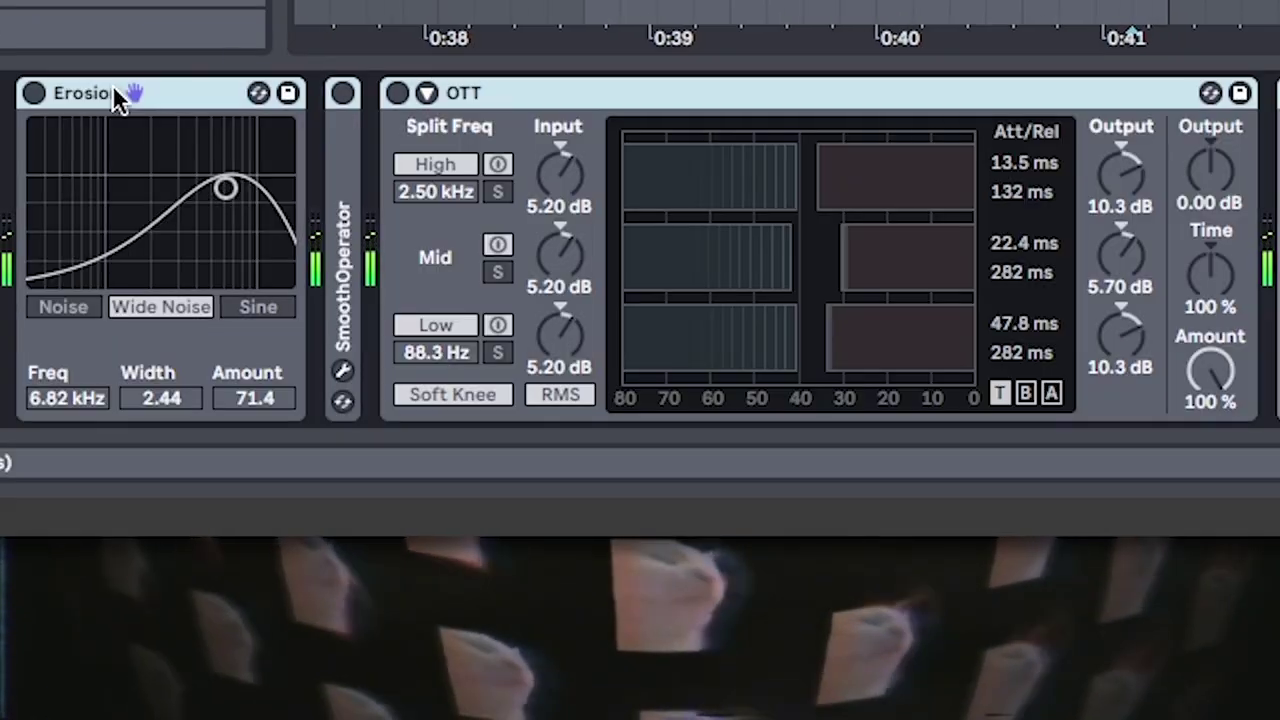
click(36, 94)
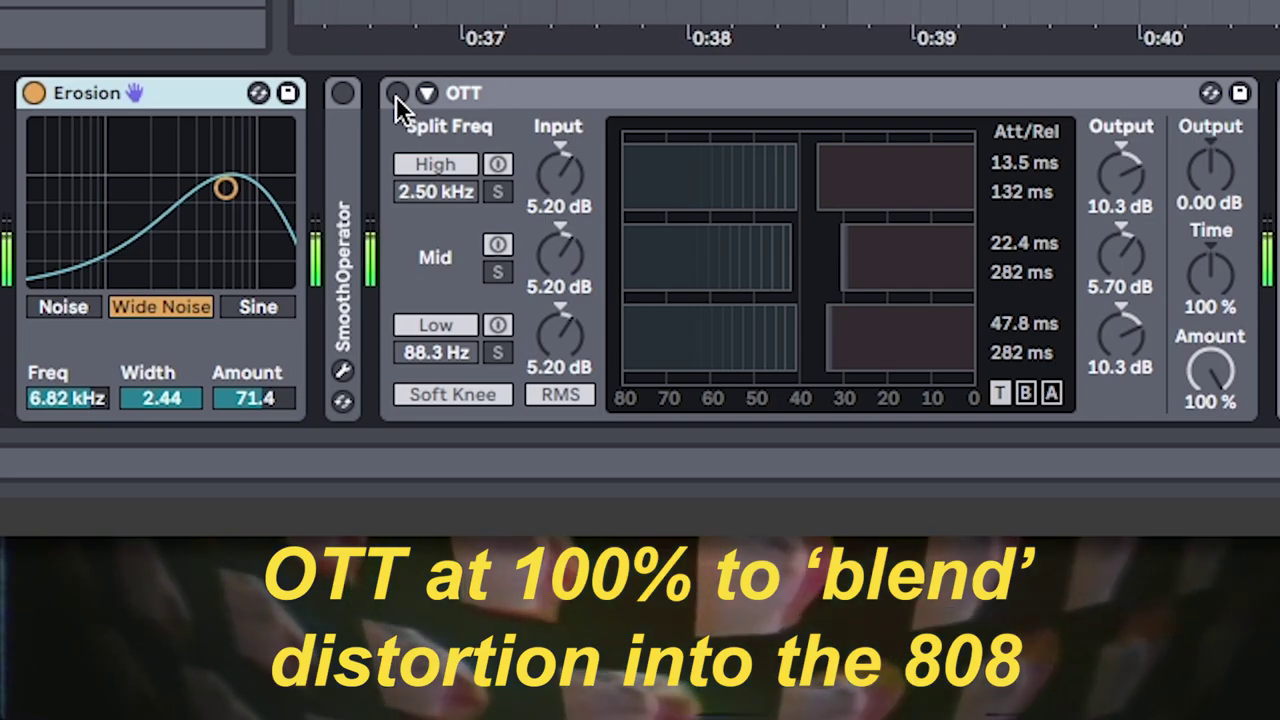
click(397, 93)
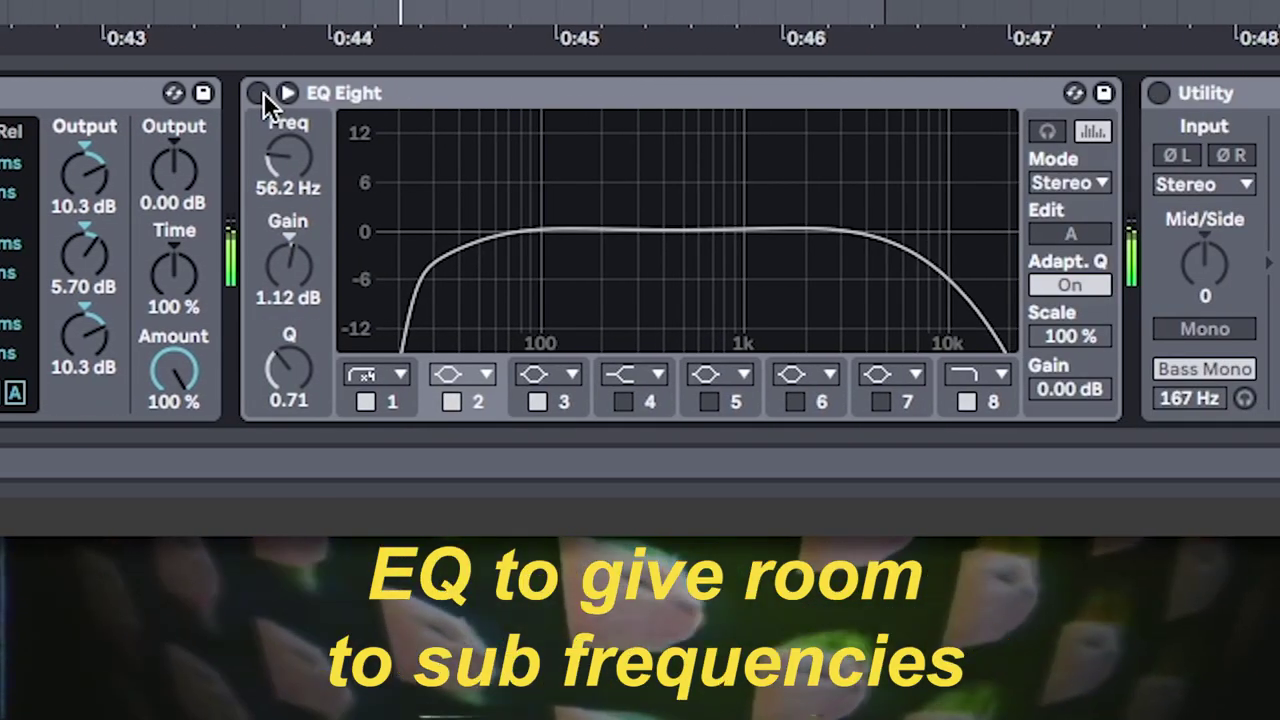
click(259, 93)
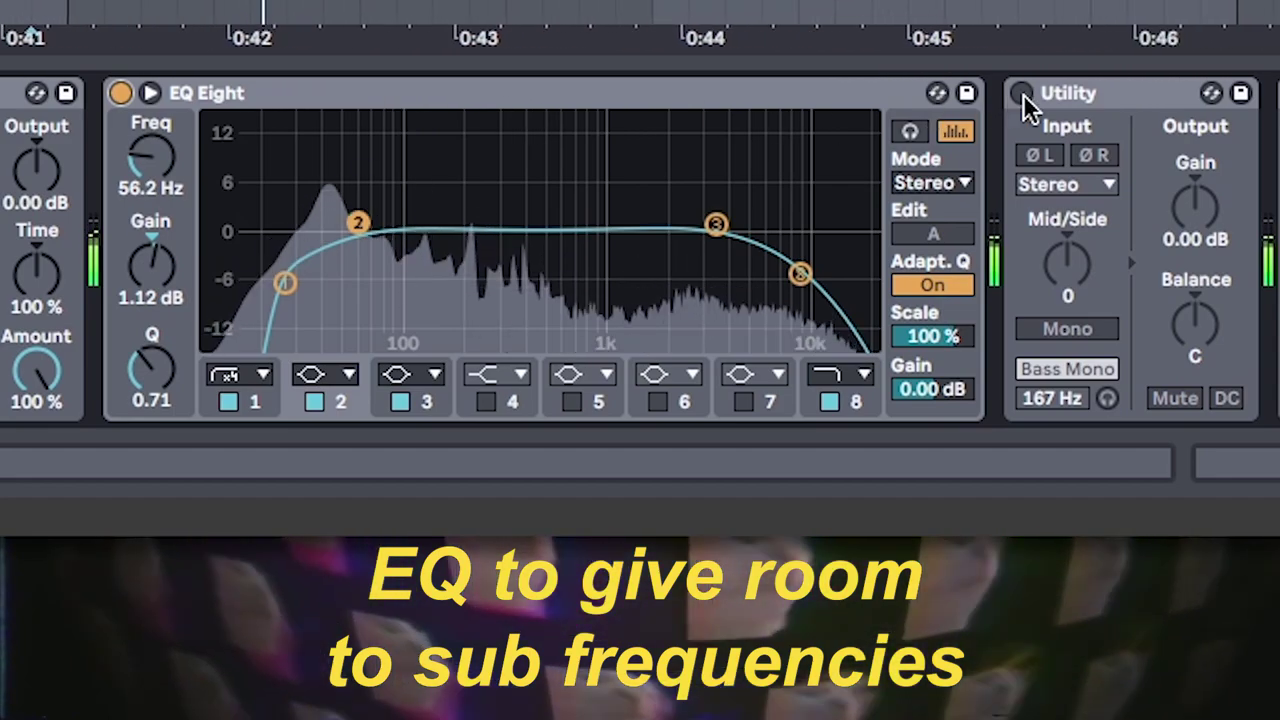
click(1022, 93)
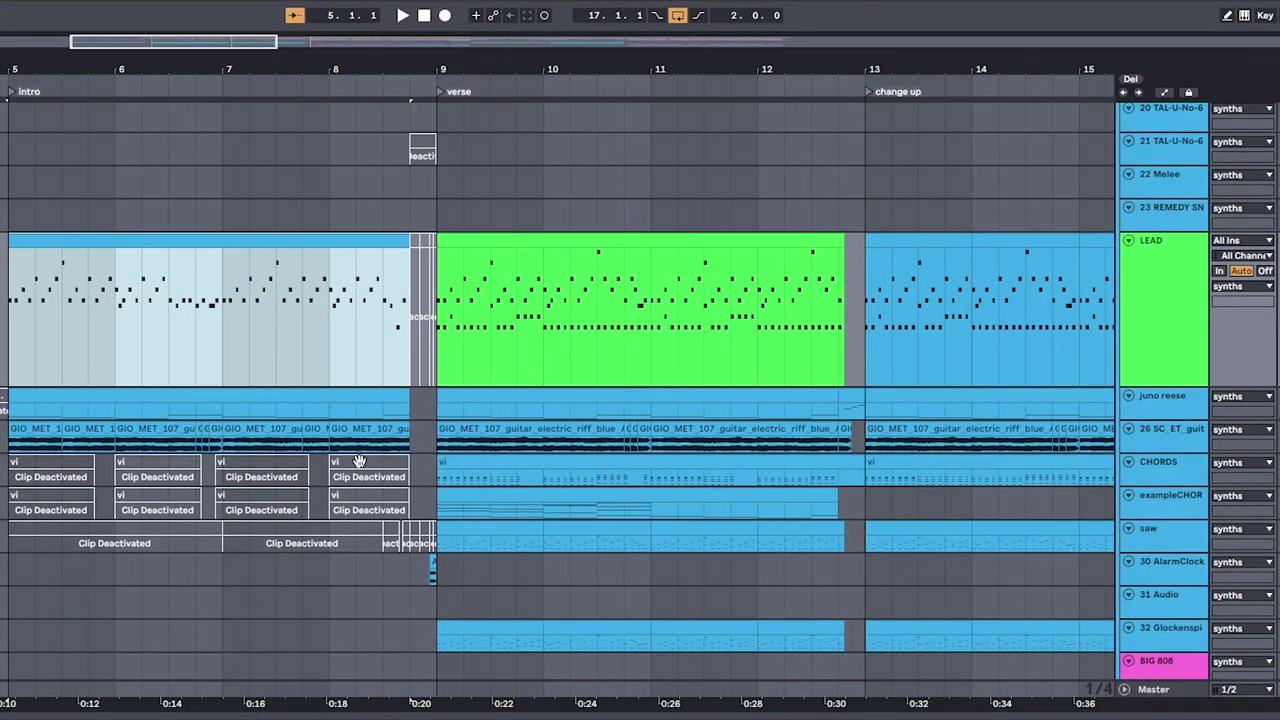
Go to the hook at bar 17 and review the vocalead clips, starting from the insert marker just before them.
drag(359, 461, 557, 472)
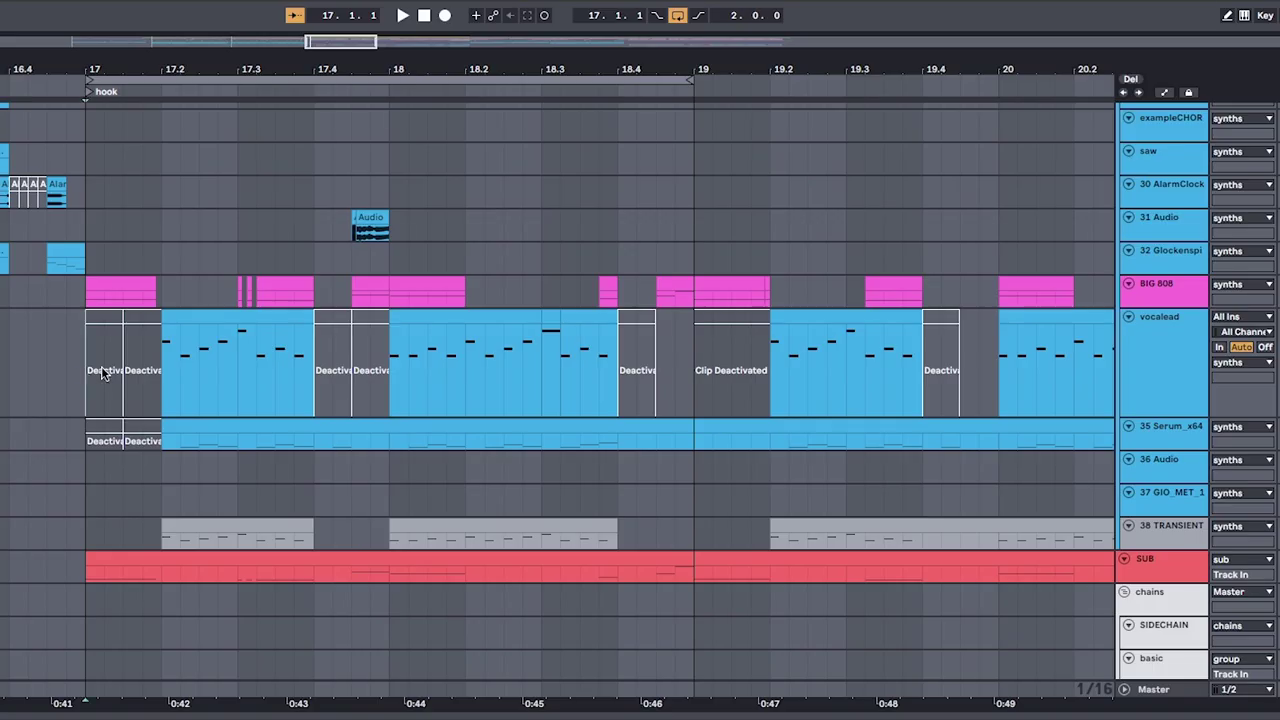
drag(104, 371, 692, 370)
drag(311, 397, 550, 394)
click(296, 383)
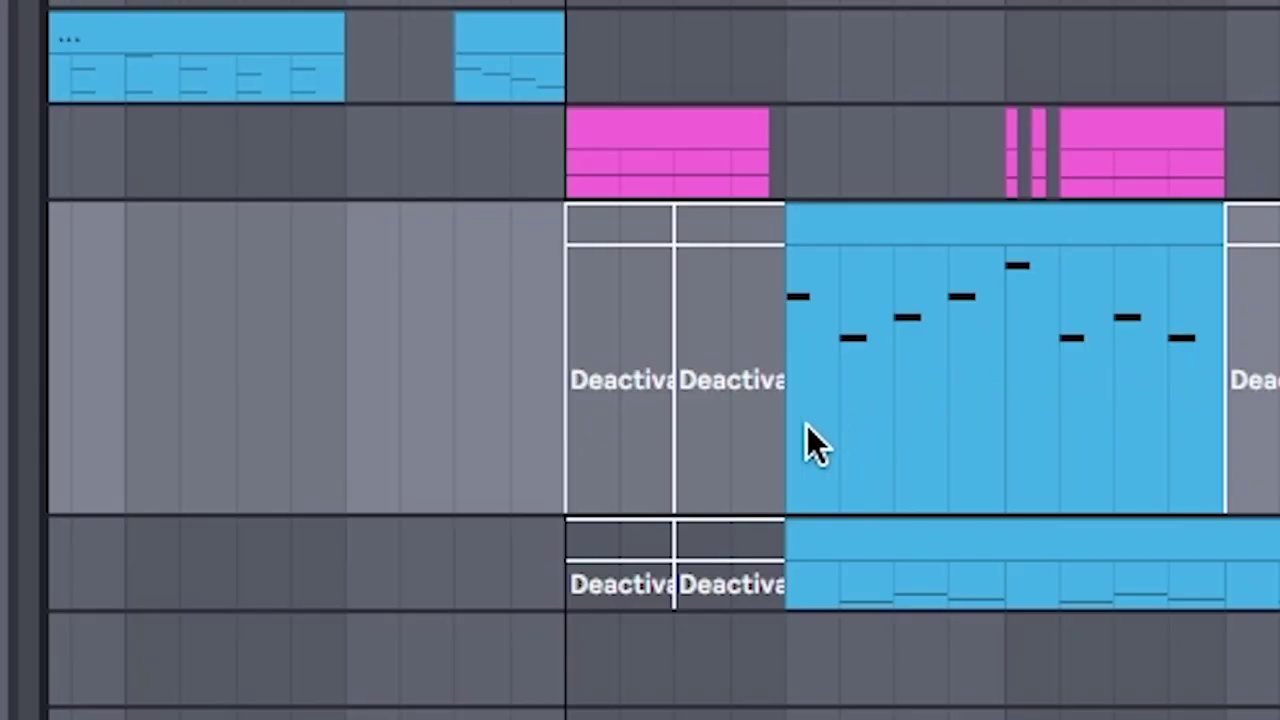
drag(584, 414, 1094, 406)
click(789, 420)
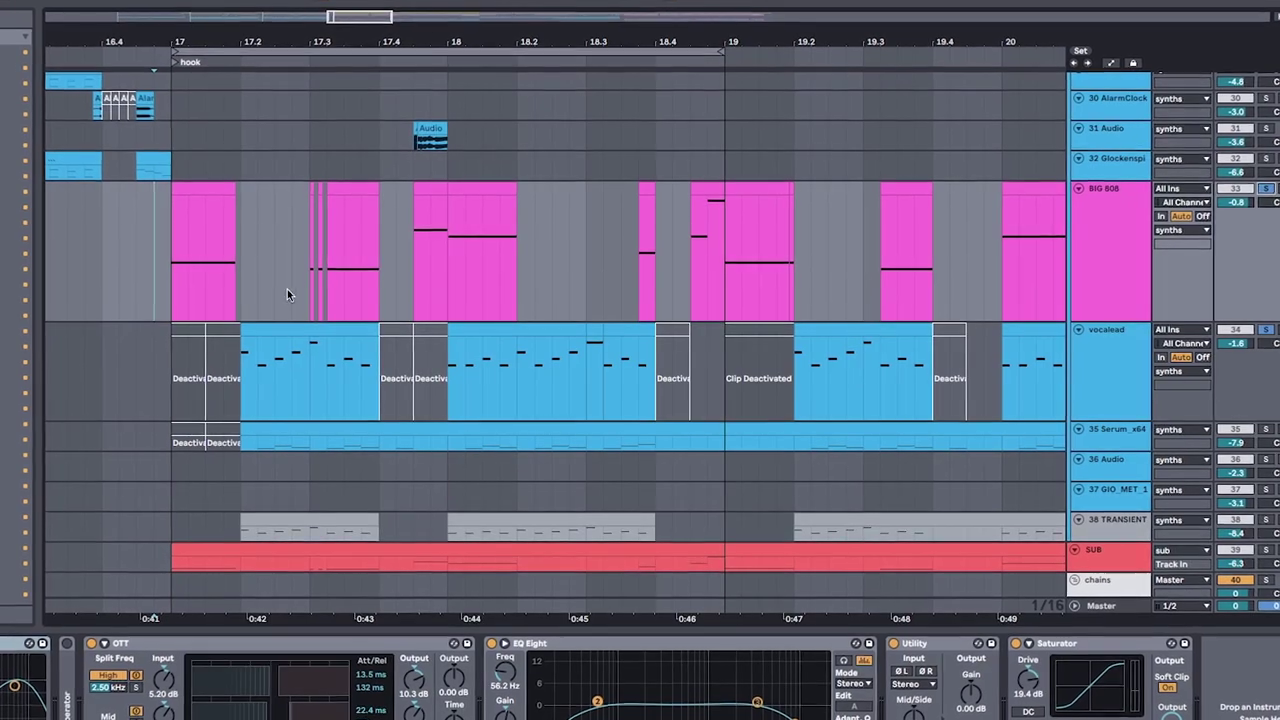
Toggle the Duck sidechain device on the basic track and look through the drum and synth tracks in the hook.
scroll(401, 262, left, 5)
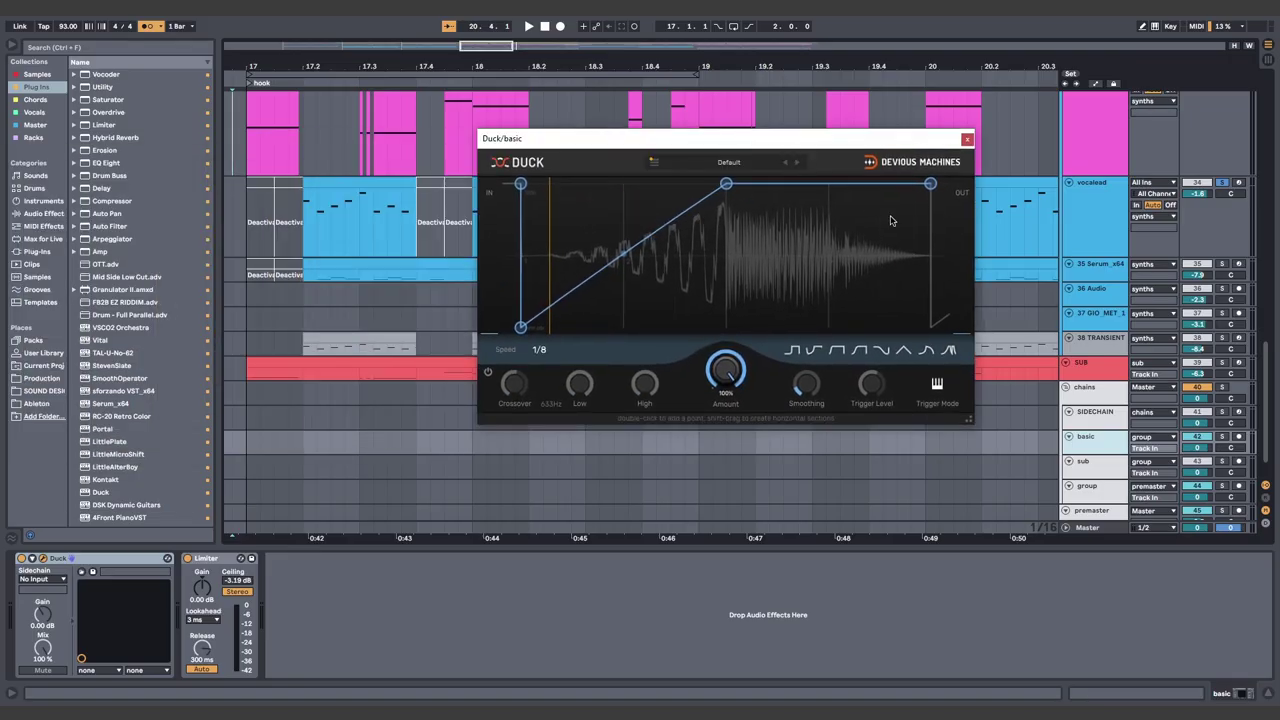
click(21, 559)
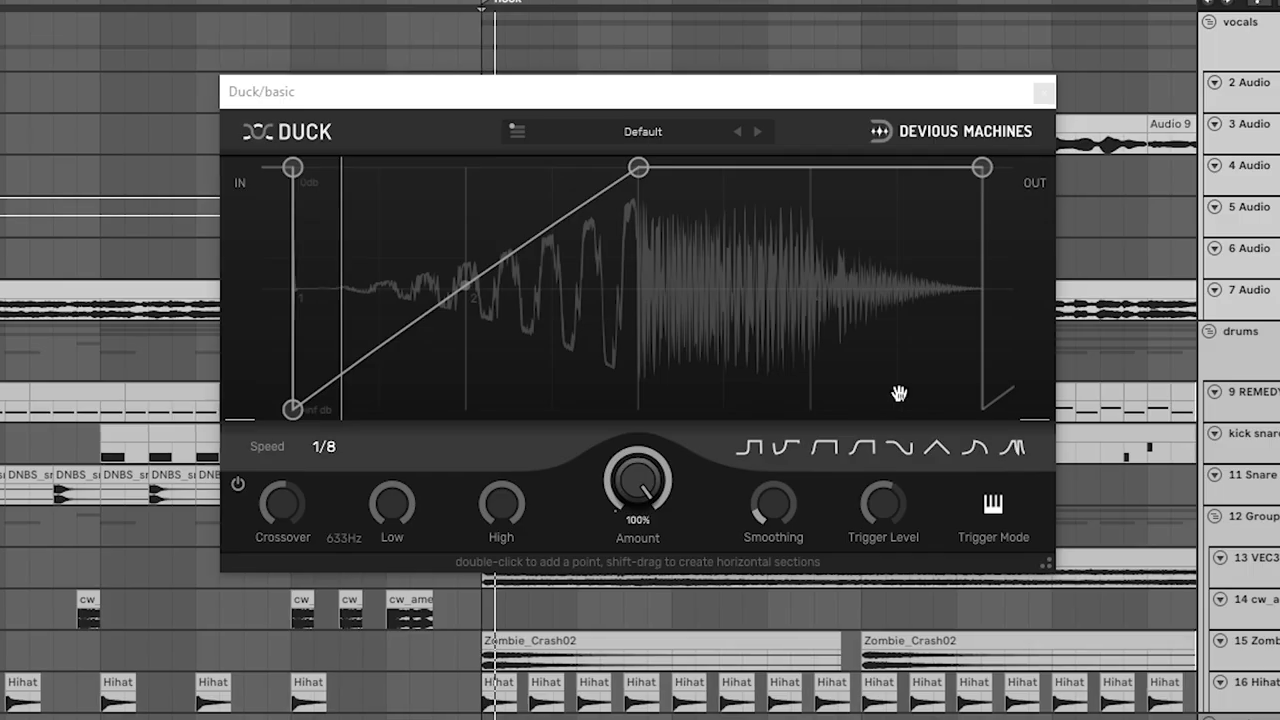
scroll(786, 631, down, 10)
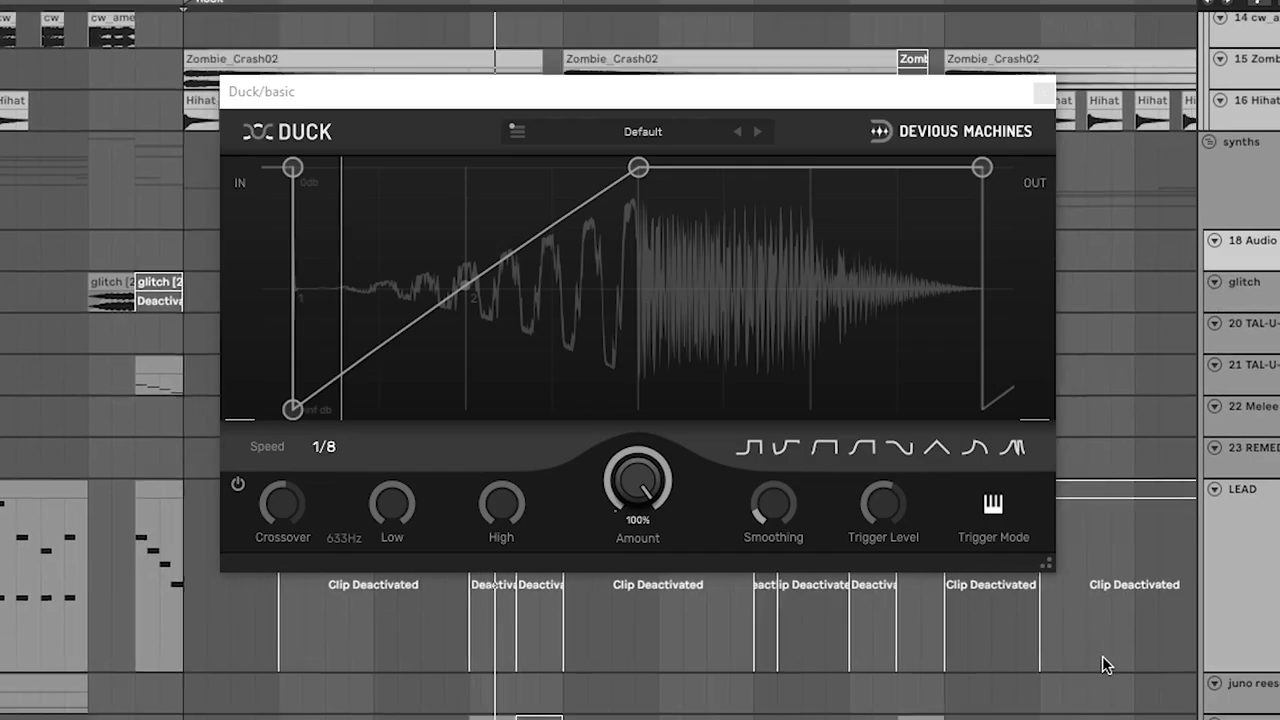
Place the insert marker at bar 17 on the 35 Serum_x64 track and play its hook melody.
click(340, 210)
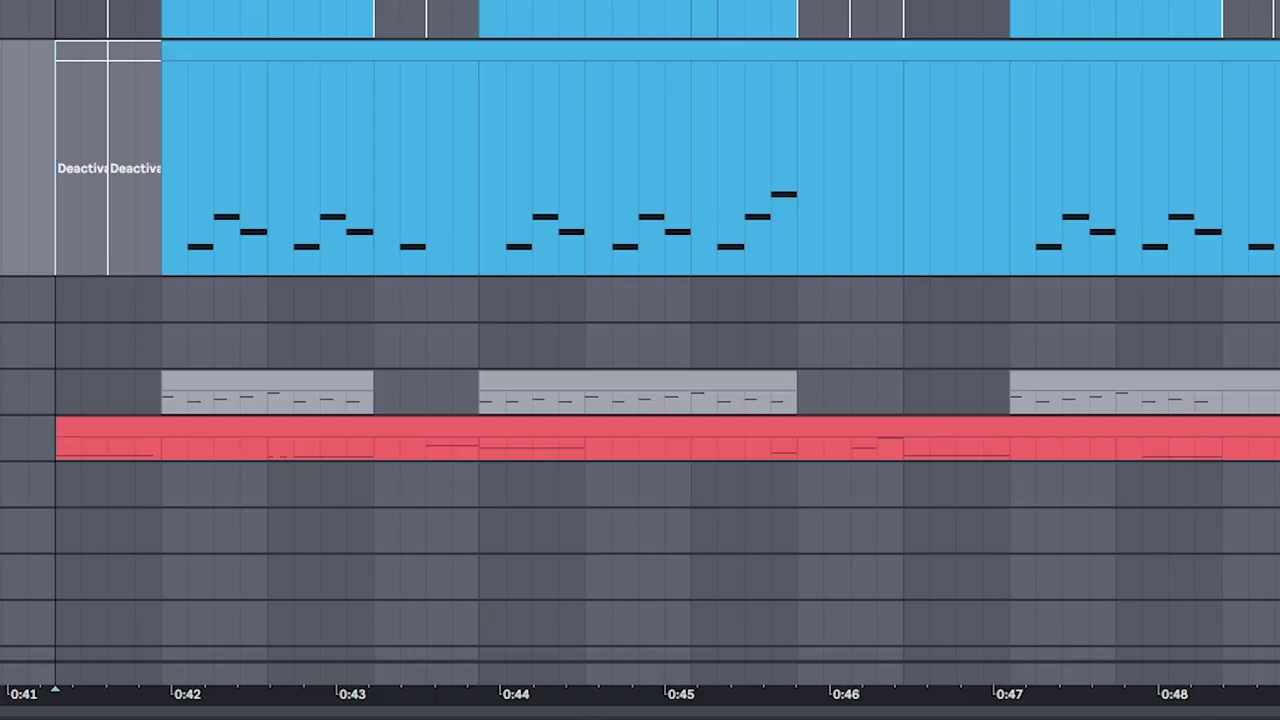
key(space)
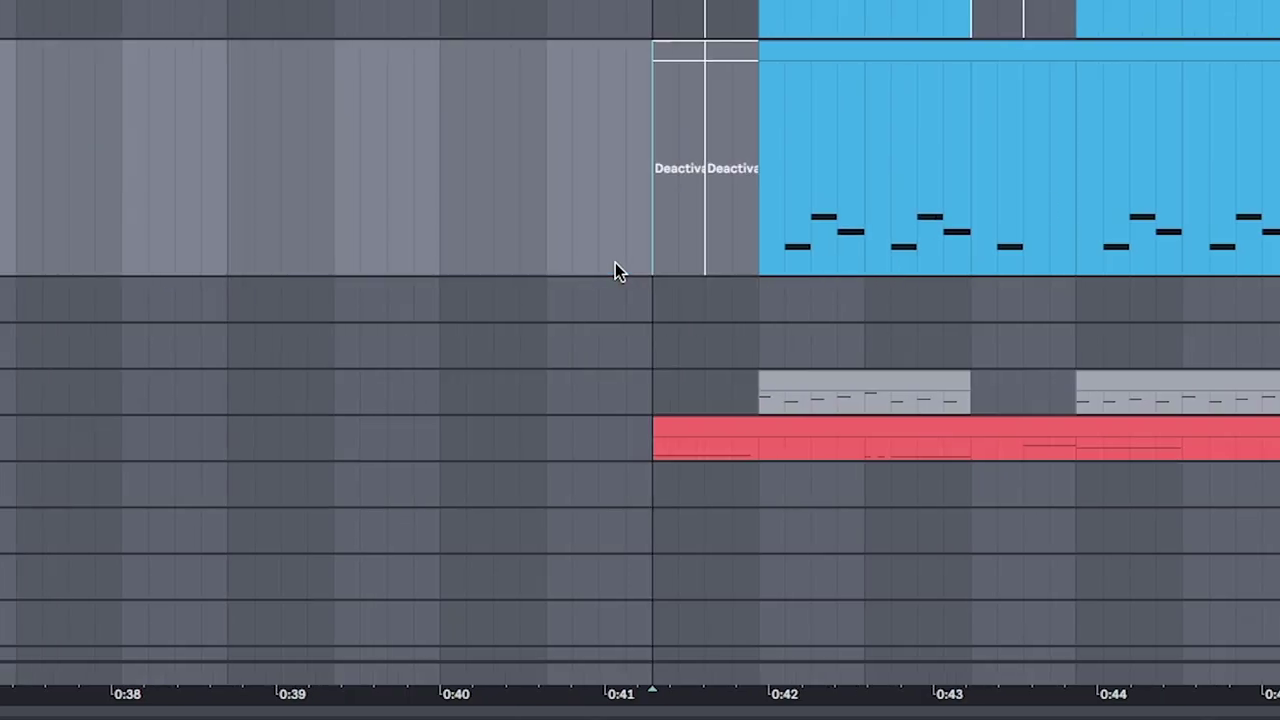
drag(790, 287, 565, 304)
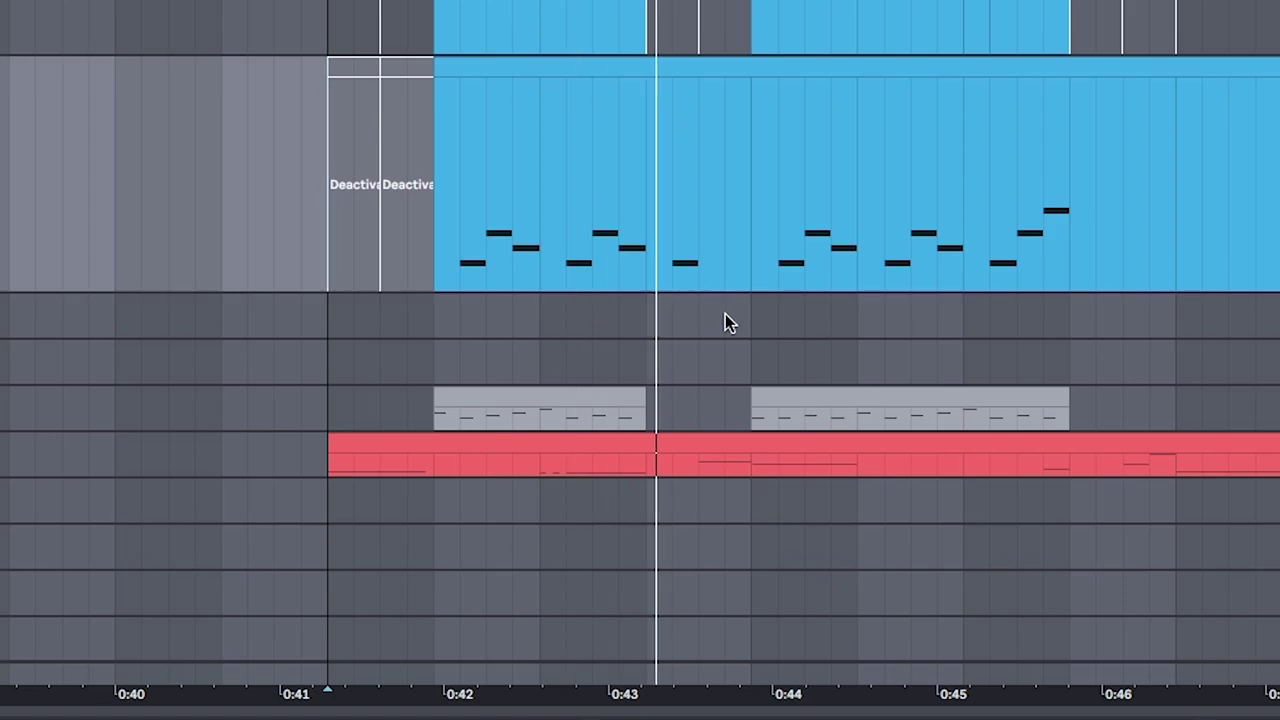
drag(725, 322, 330, 331)
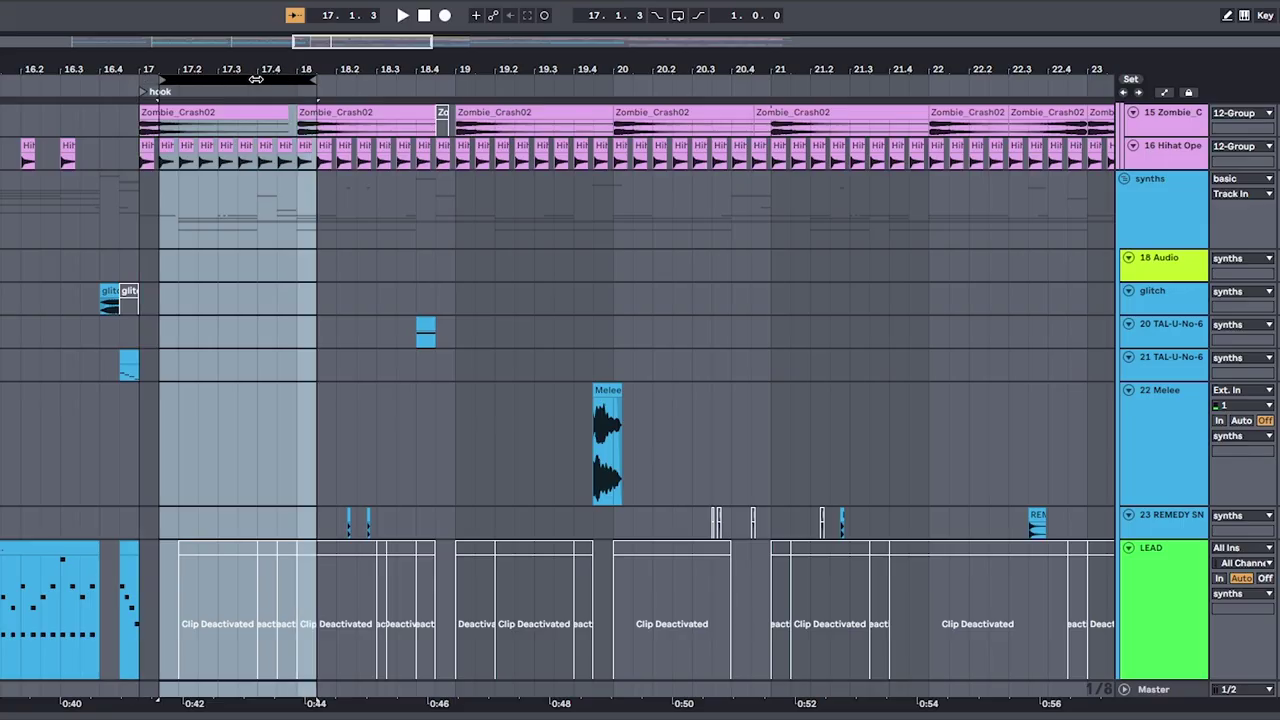
Move the one-bar loop within the hook so that it starts at 18.2.3, and start playback.
key(Right)
key(Right)
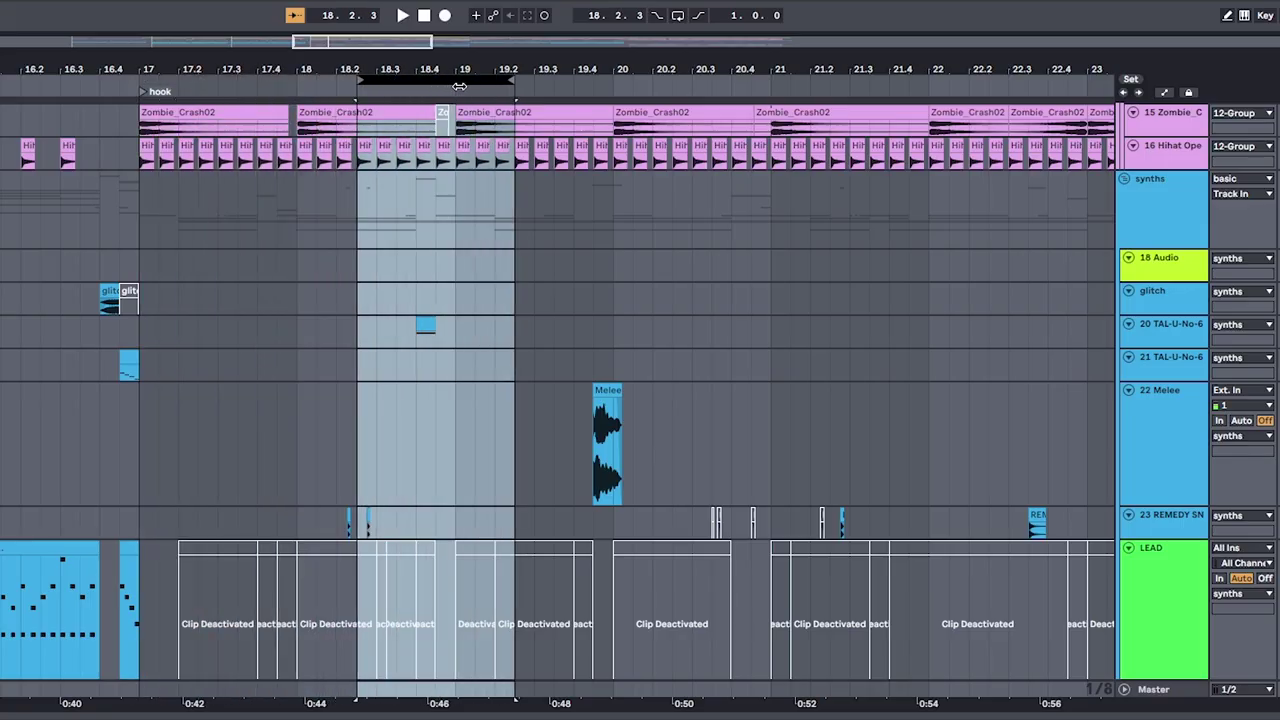
key(space)
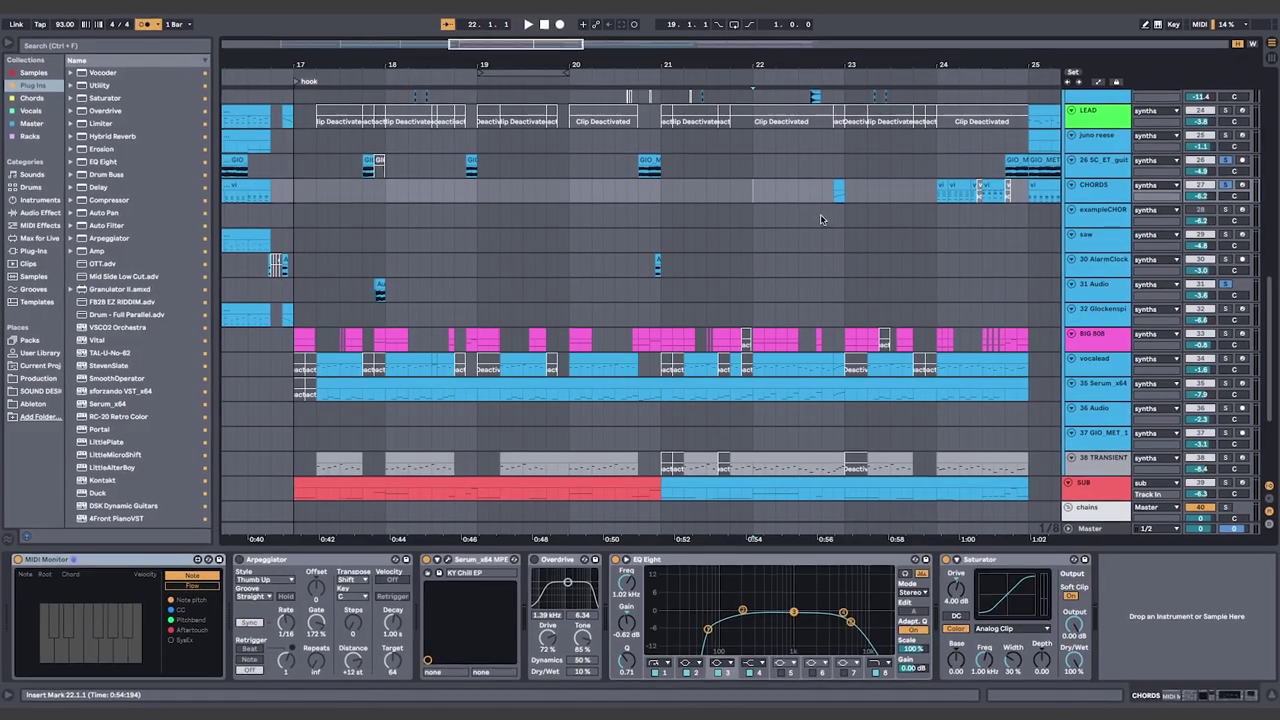
Select the gap with the chord fill at 22.4.1, and the guitar fill gap from 18.4.1 to 19.1.1, across the synth tracks.
drag(827, 190, 845, 437)
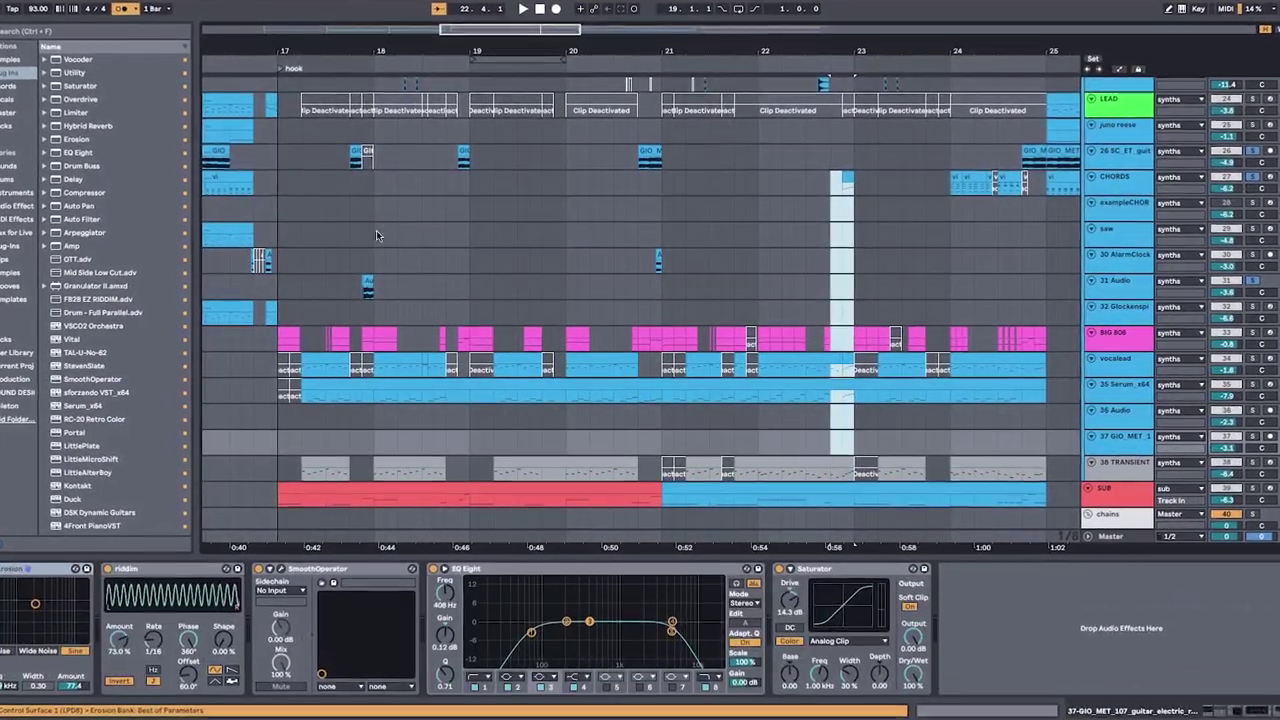
drag(438, 157, 443, 466)
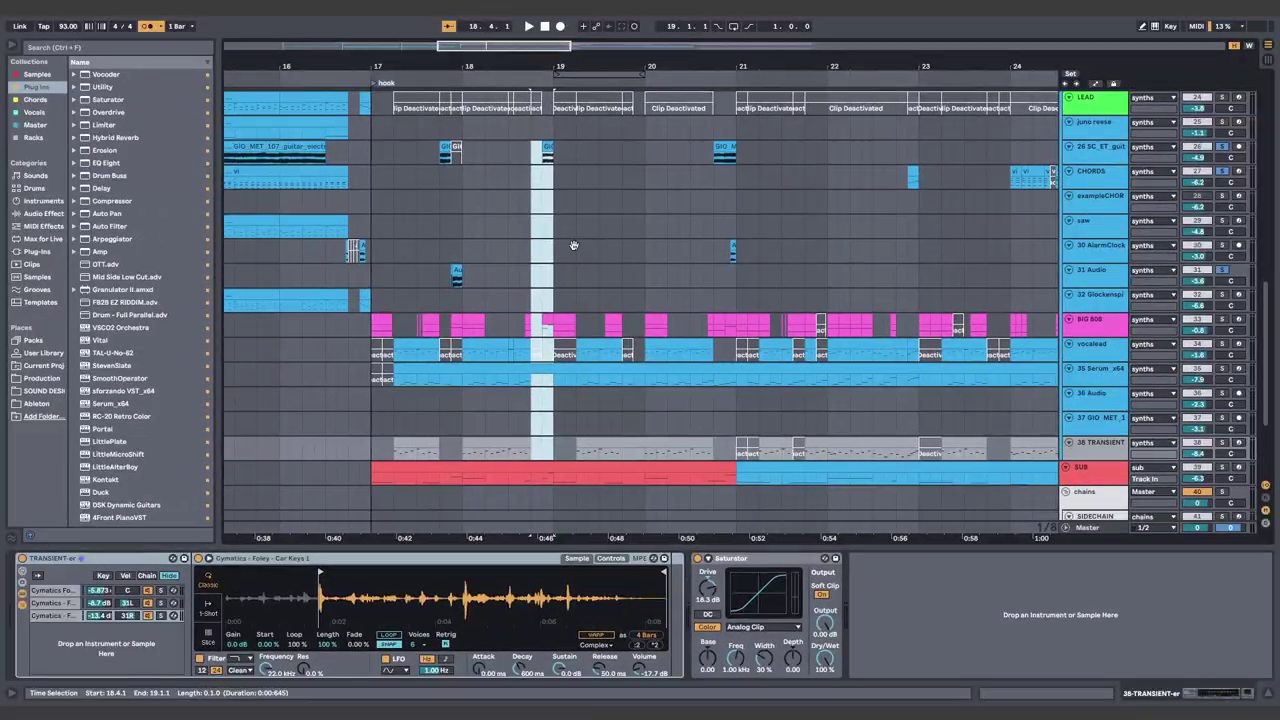
drag(574, 246, 548, 226)
Place the insert marker at 16.4.1, just before the hook, on the 31 Audio track and on the saw track.
click(323, 251)
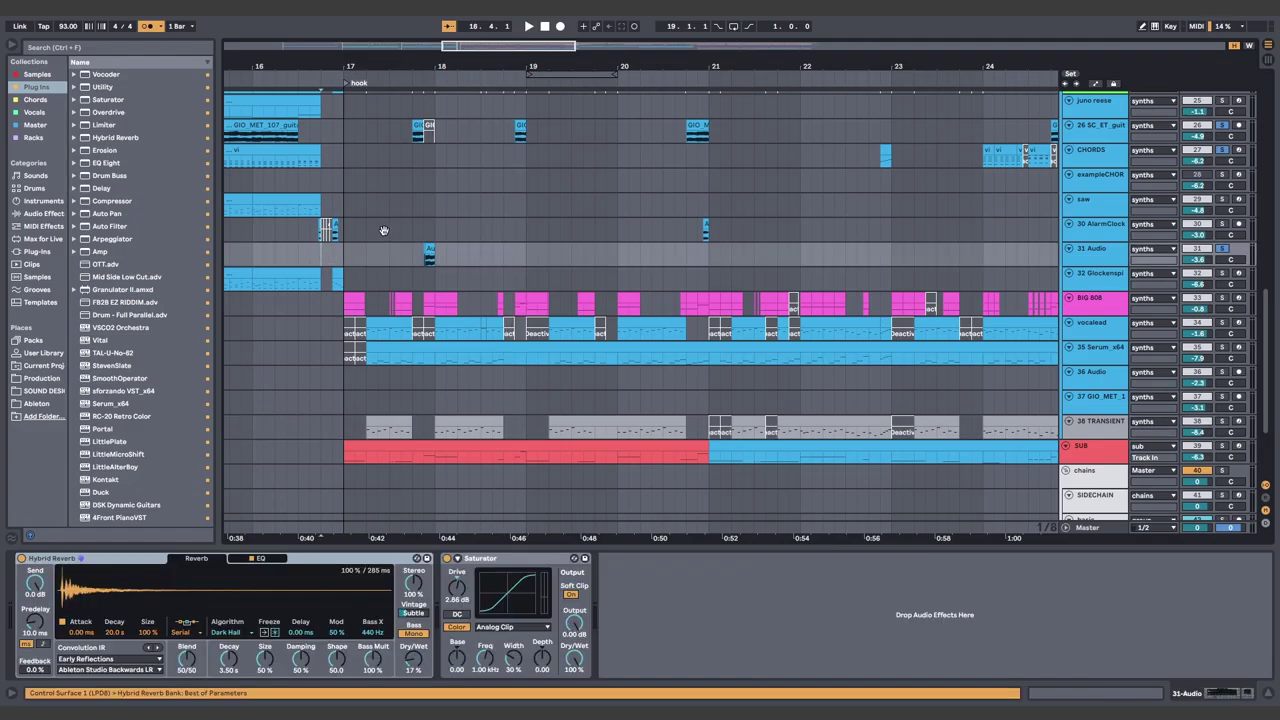
drag(388, 257, 424, 285)
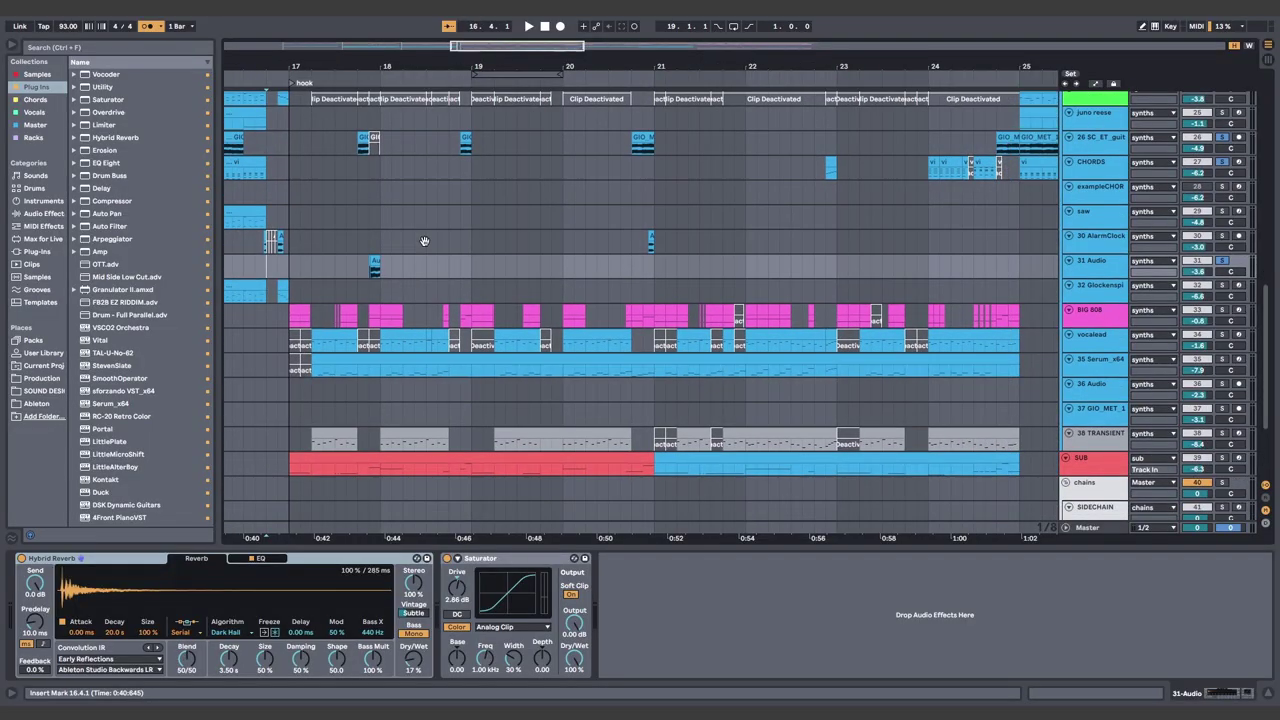
drag(429, 251, 461, 223)
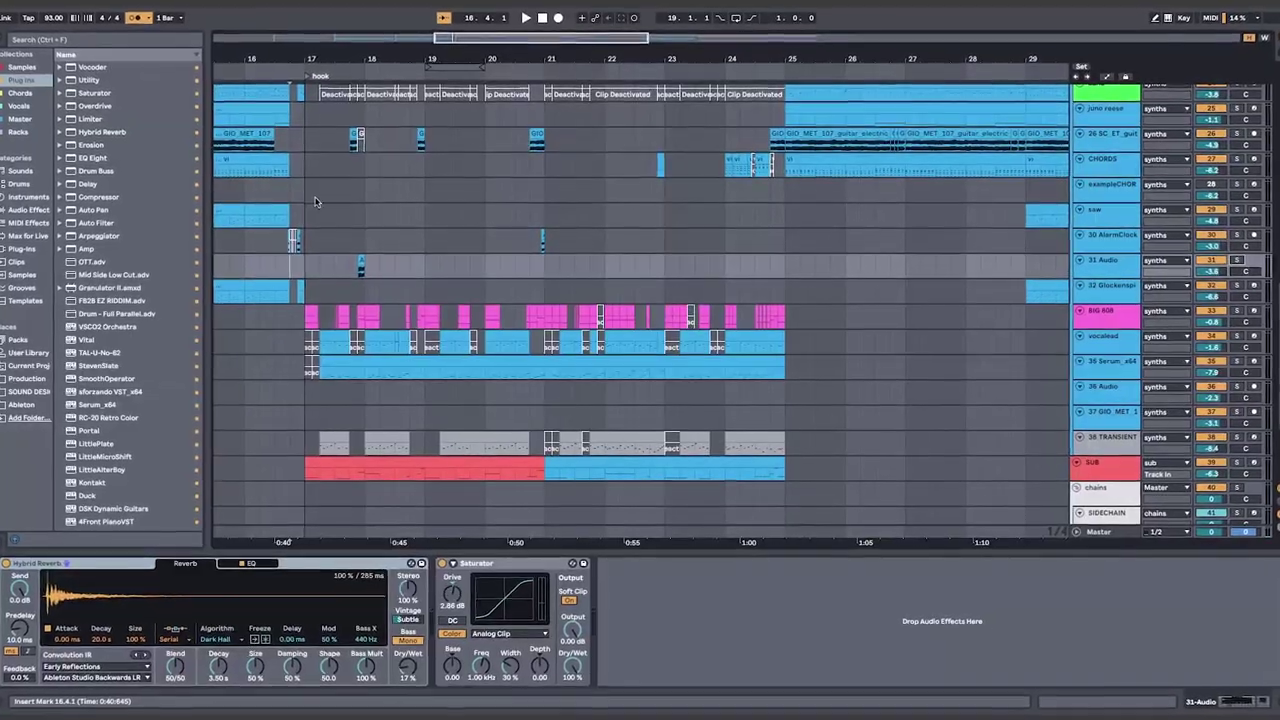
click(396, 218)
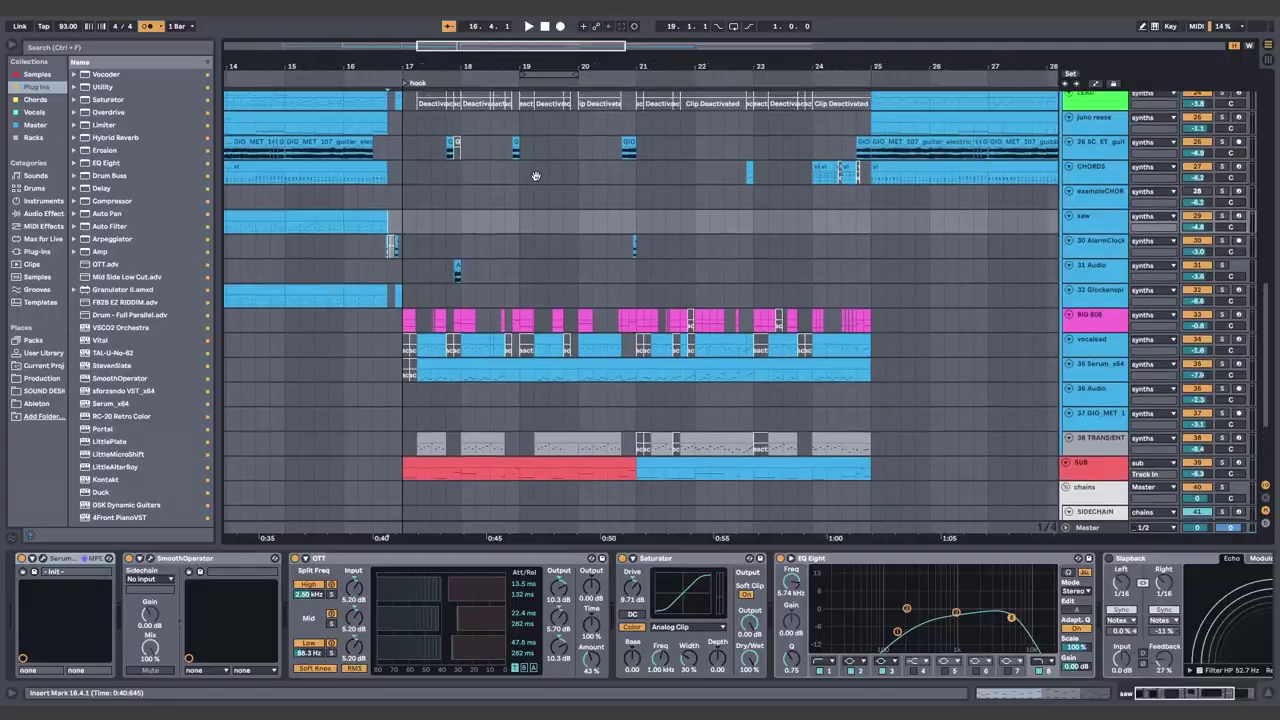
Select the 7 Audio vocal track just before the hook as the starting point for playback.
scroll(536, 176, up, 15)
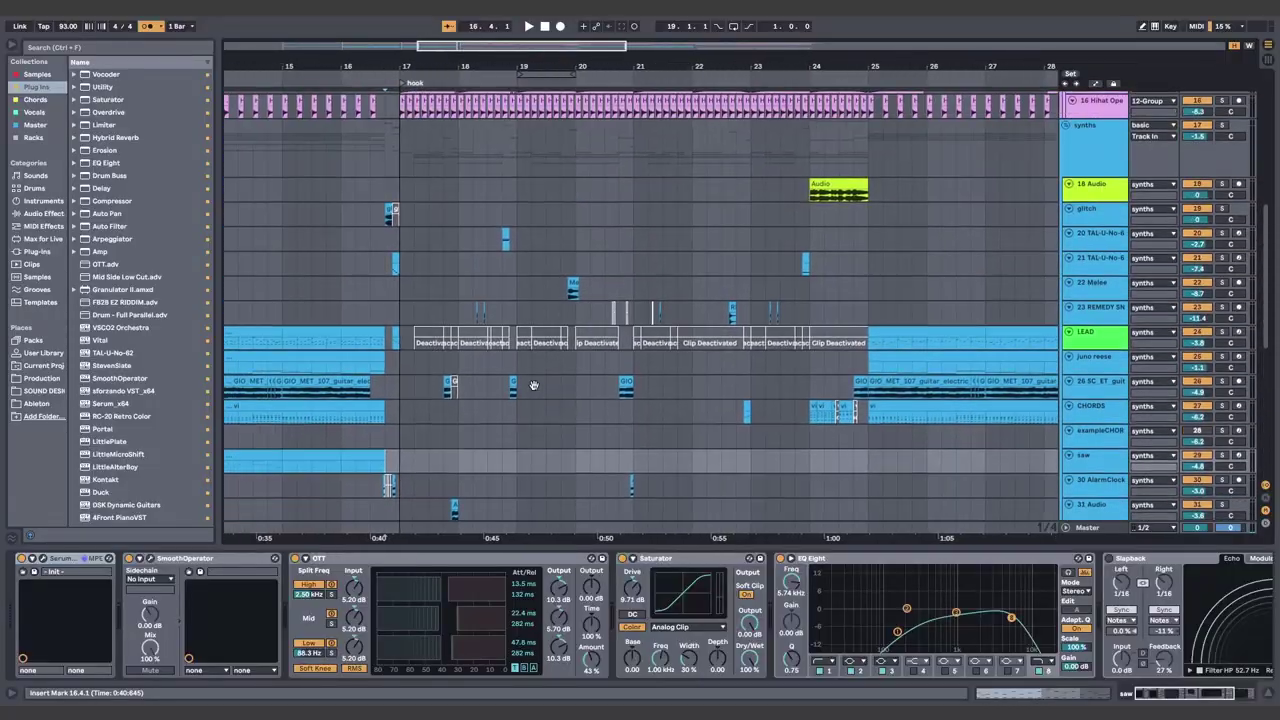
scroll(463, 381, up, 5)
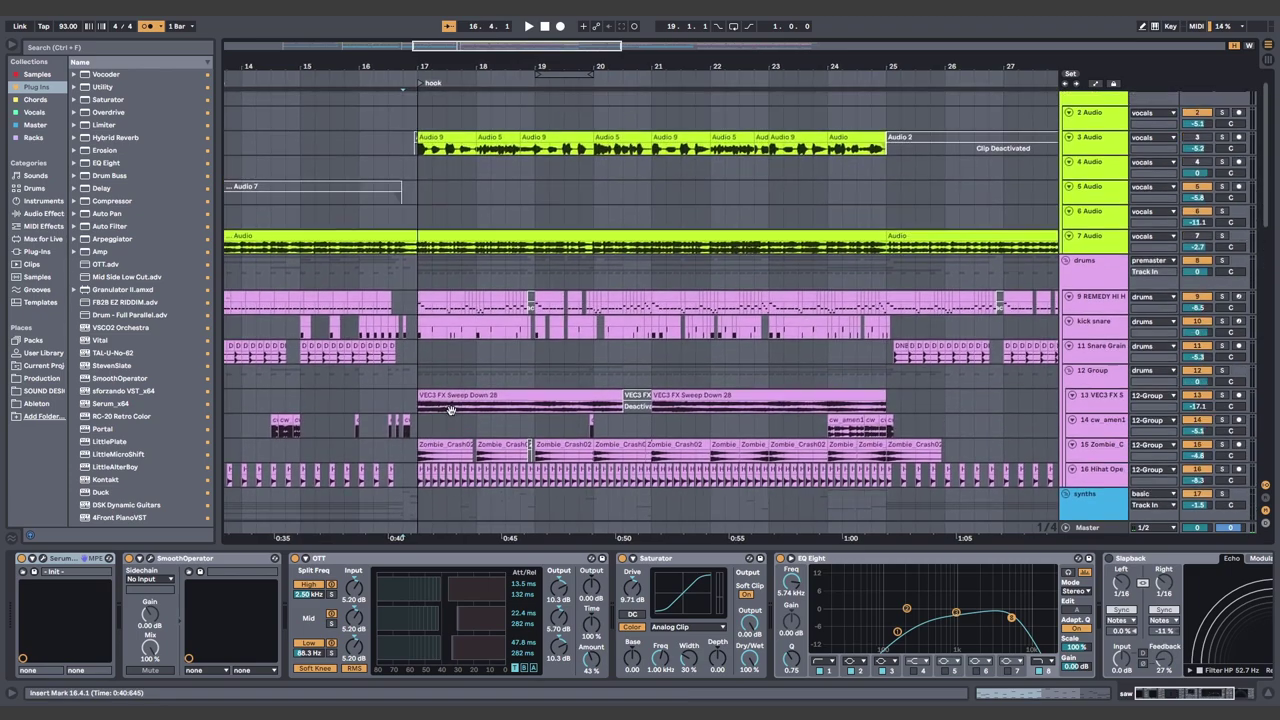
scroll(1097, 261, up, 4)
click(405, 240)
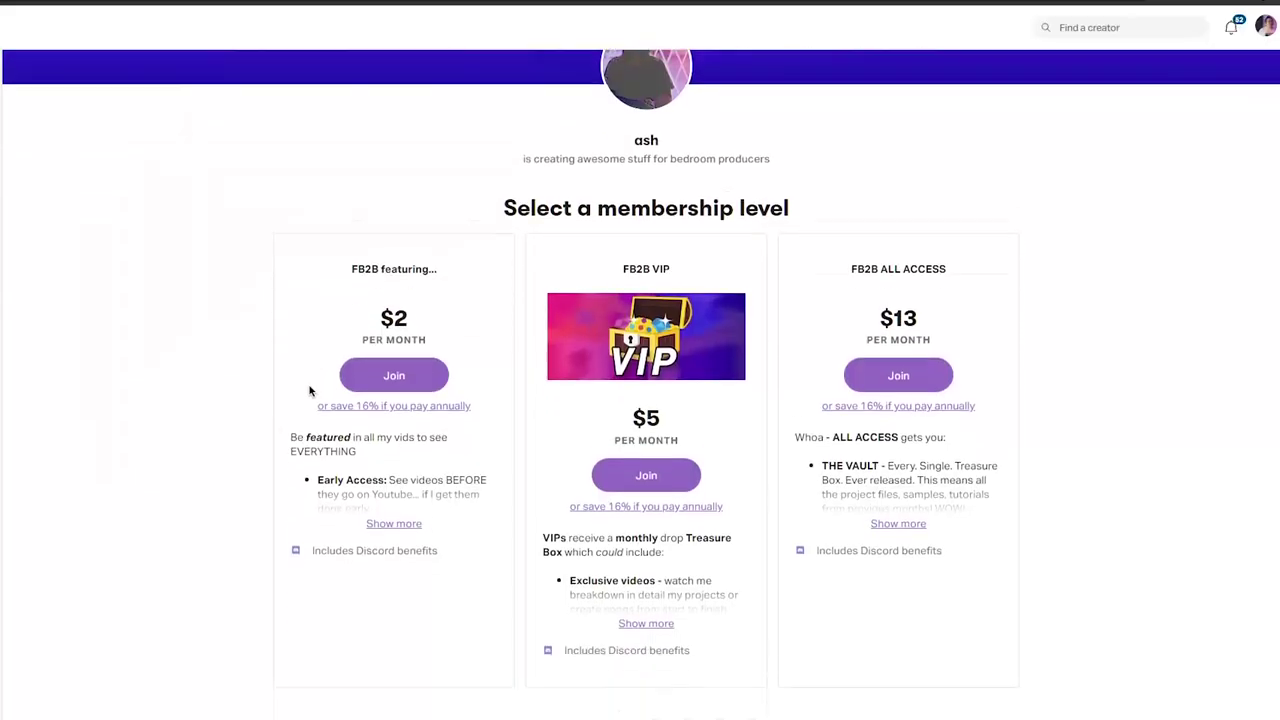
Switch to the creator's Patreon page and look through the membership levels, the About section and the posts.
scroll(310, 390, down, 1)
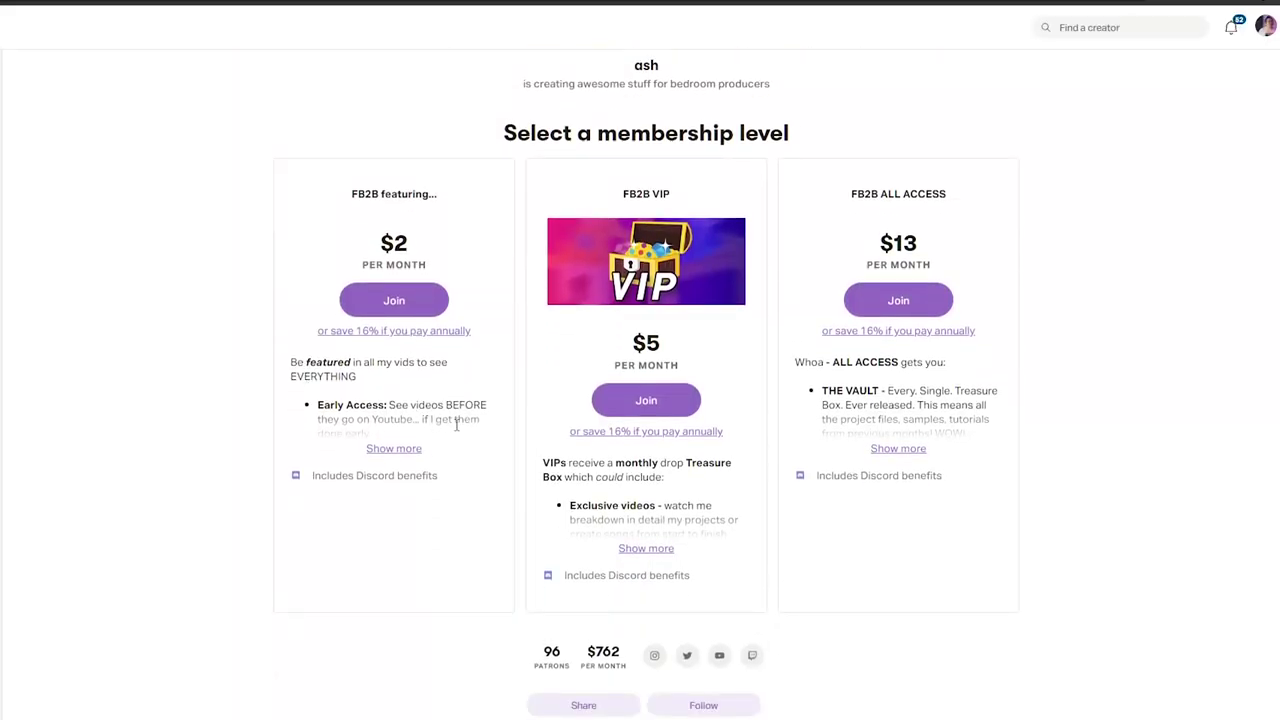
scroll(418, 486, down, 4)
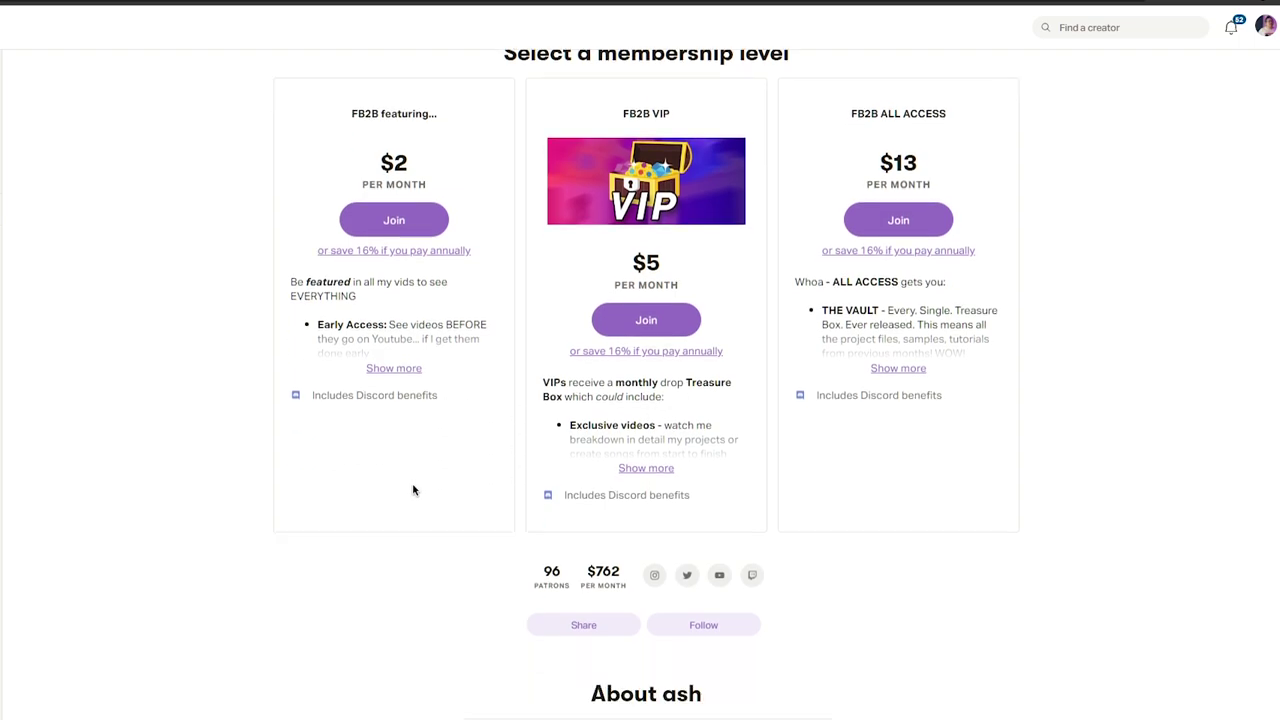
scroll(435, 478, down, 4)
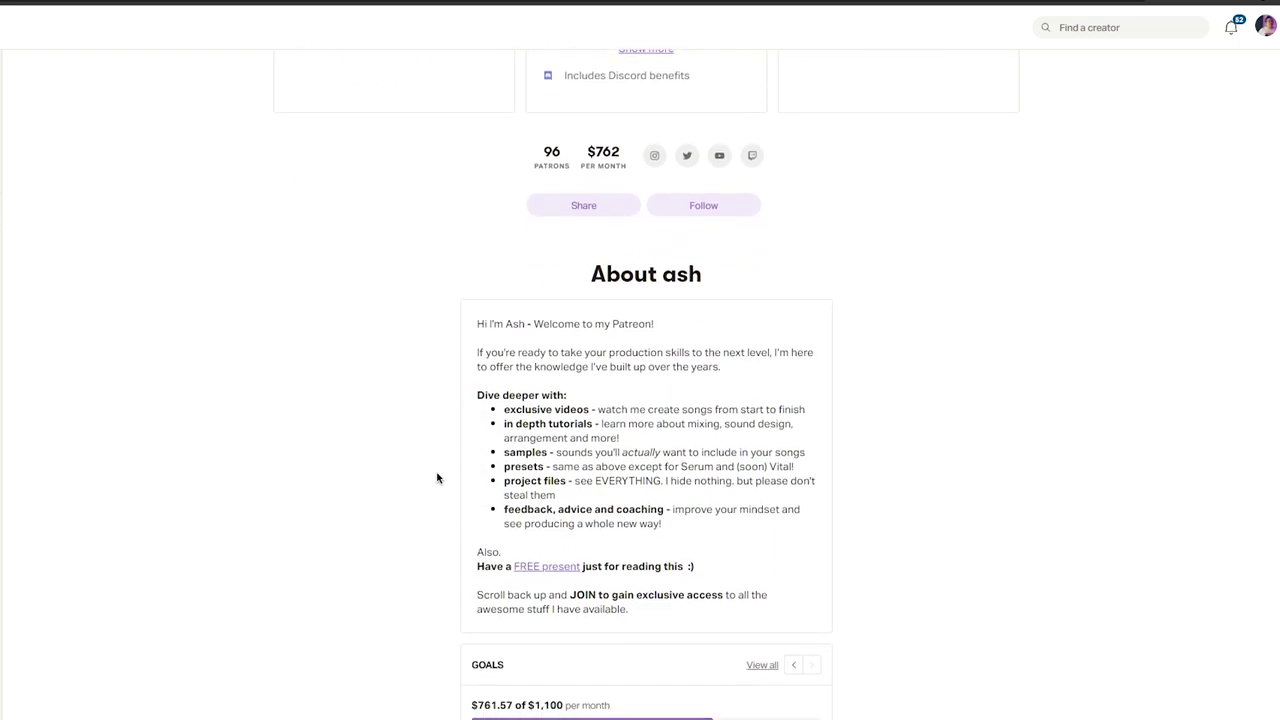
scroll(430, 464, up, 10)
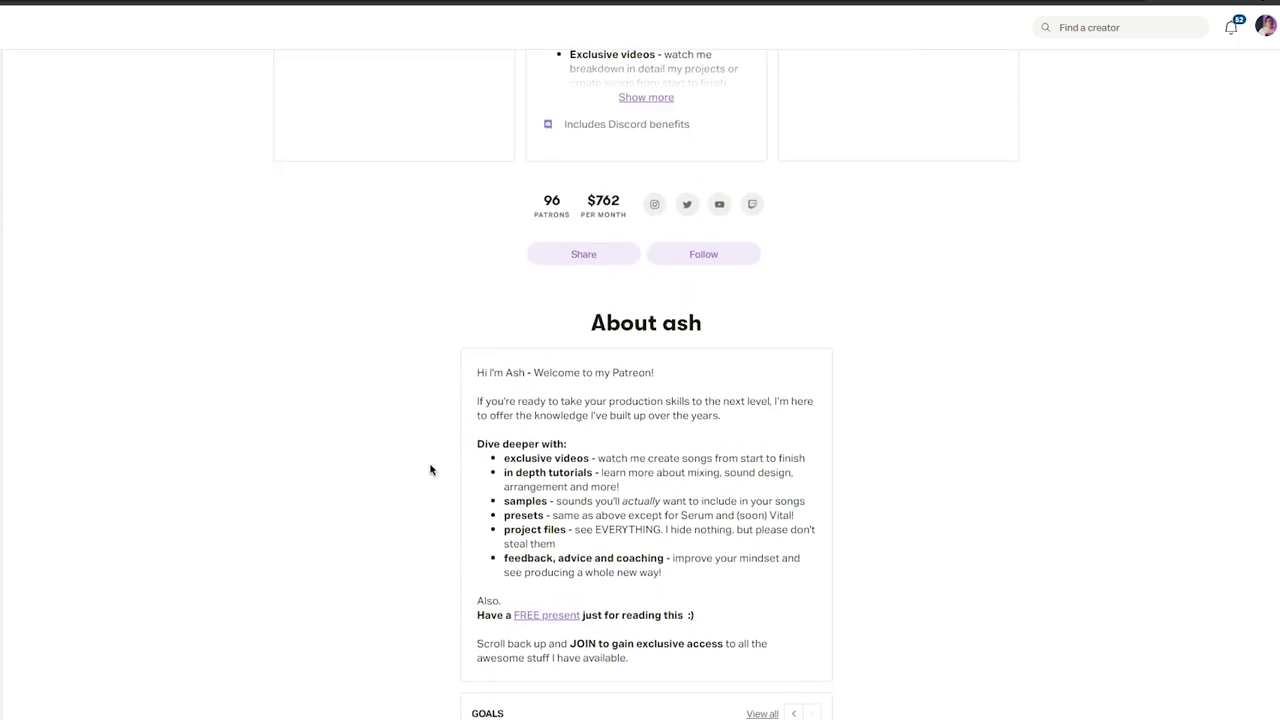
scroll(430, 470, up, 3)
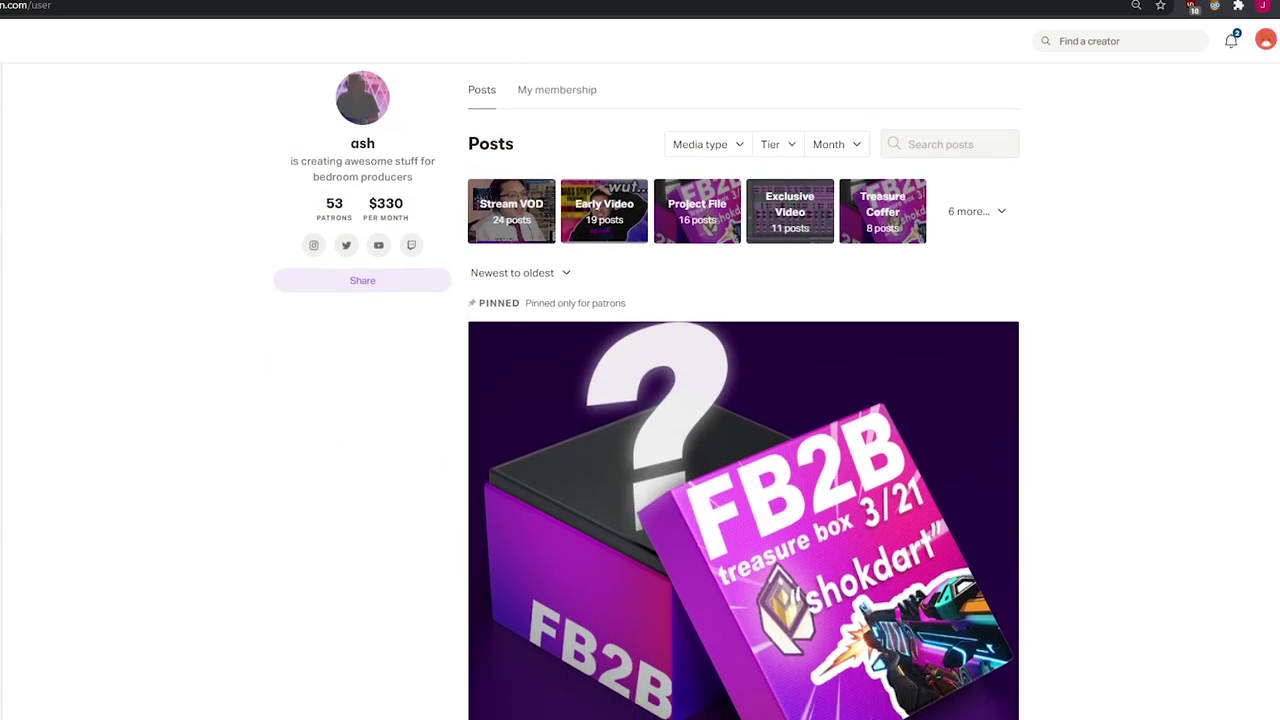
scroll(640, 400, down, 3)
scroll(744, 400, down, 5)
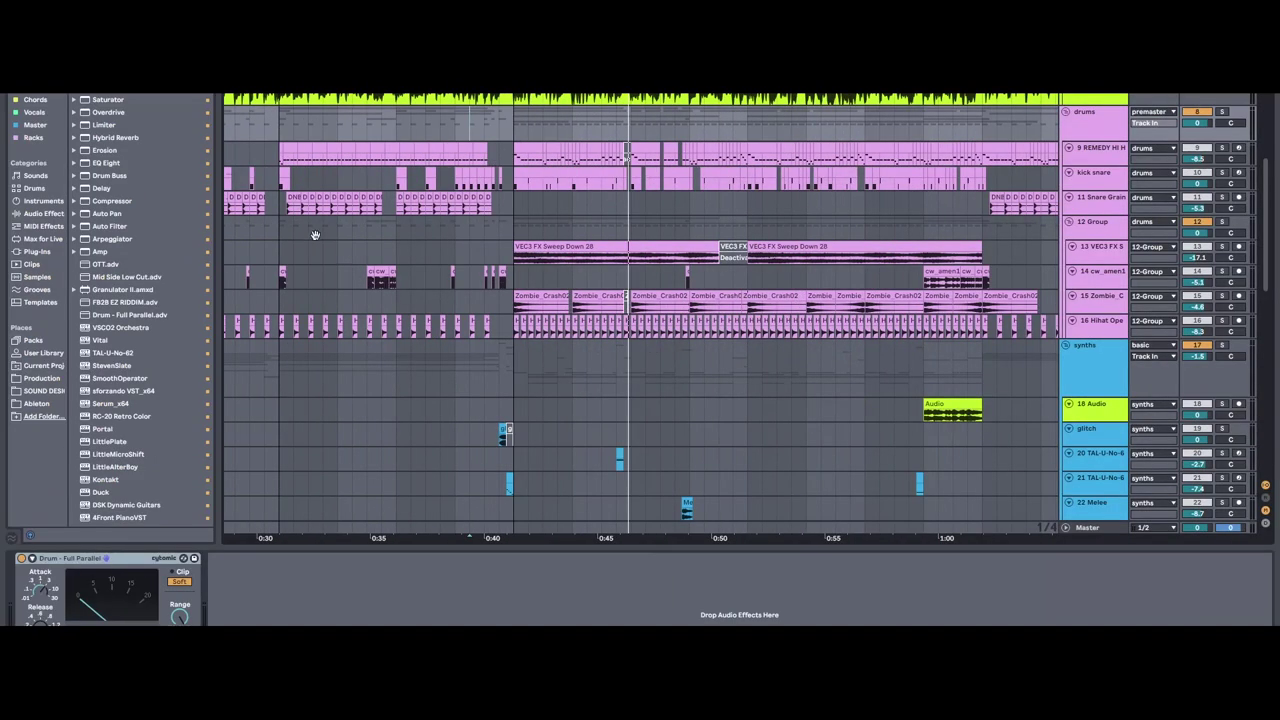
Return to Ableton Live and place the insert marker on the 7 Audio track just before the intro.
drag(315, 235, 612, 337)
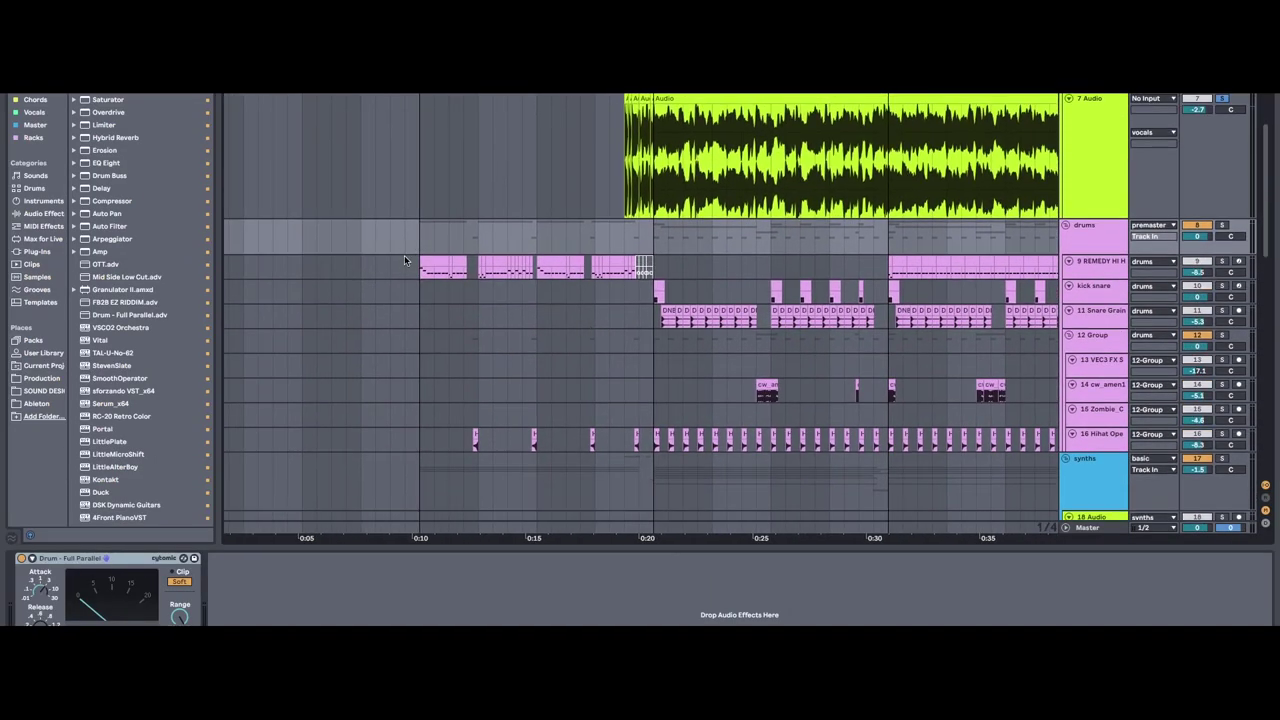
click(398, 260)
scroll(396, 250, up, 1)
click(396, 247)
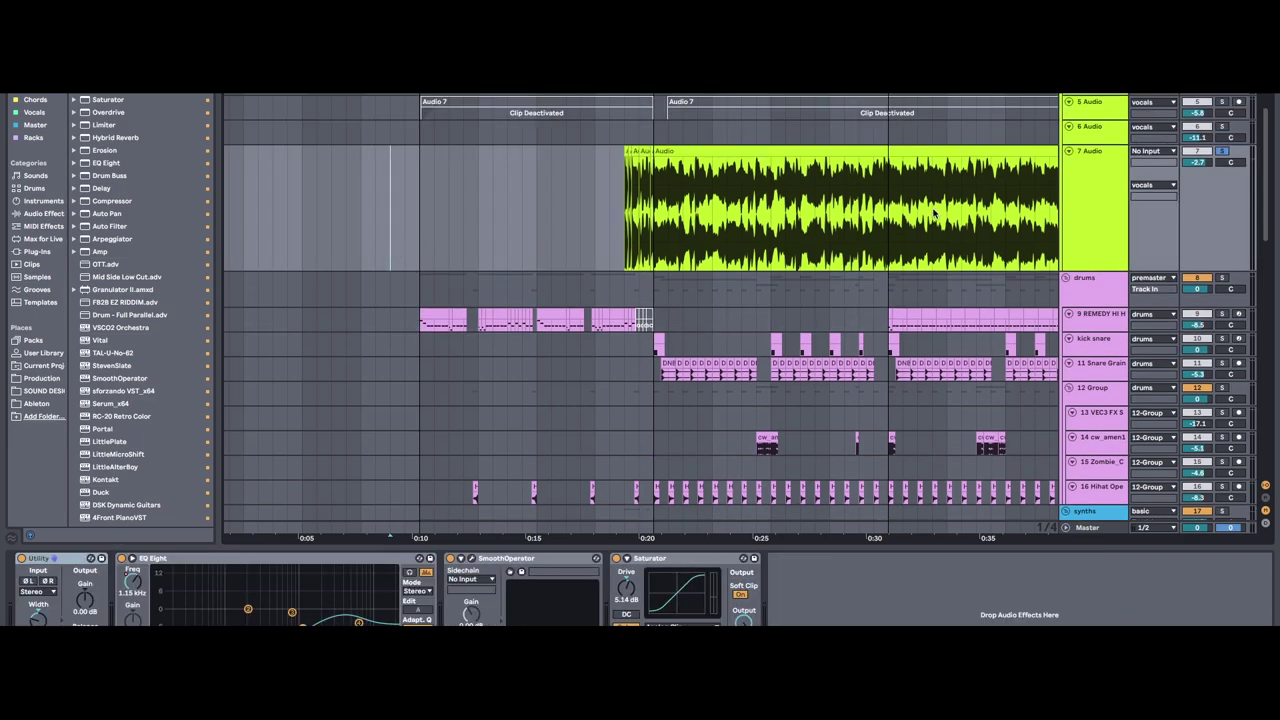
During playback, expand the LEAD and 26 electric guitar tracks in the arrangement and show the LEAD track's device chain.
scroll(934, 213, down, 4)
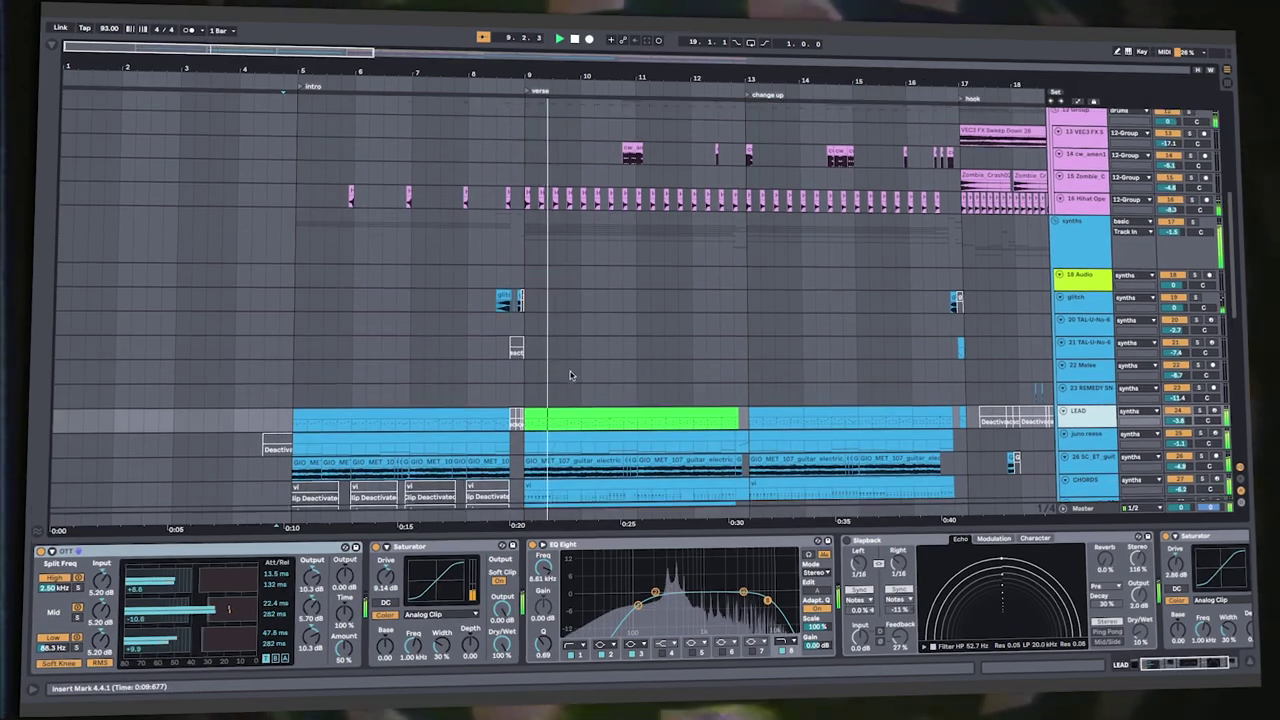
scroll(600, 400, down, 3)
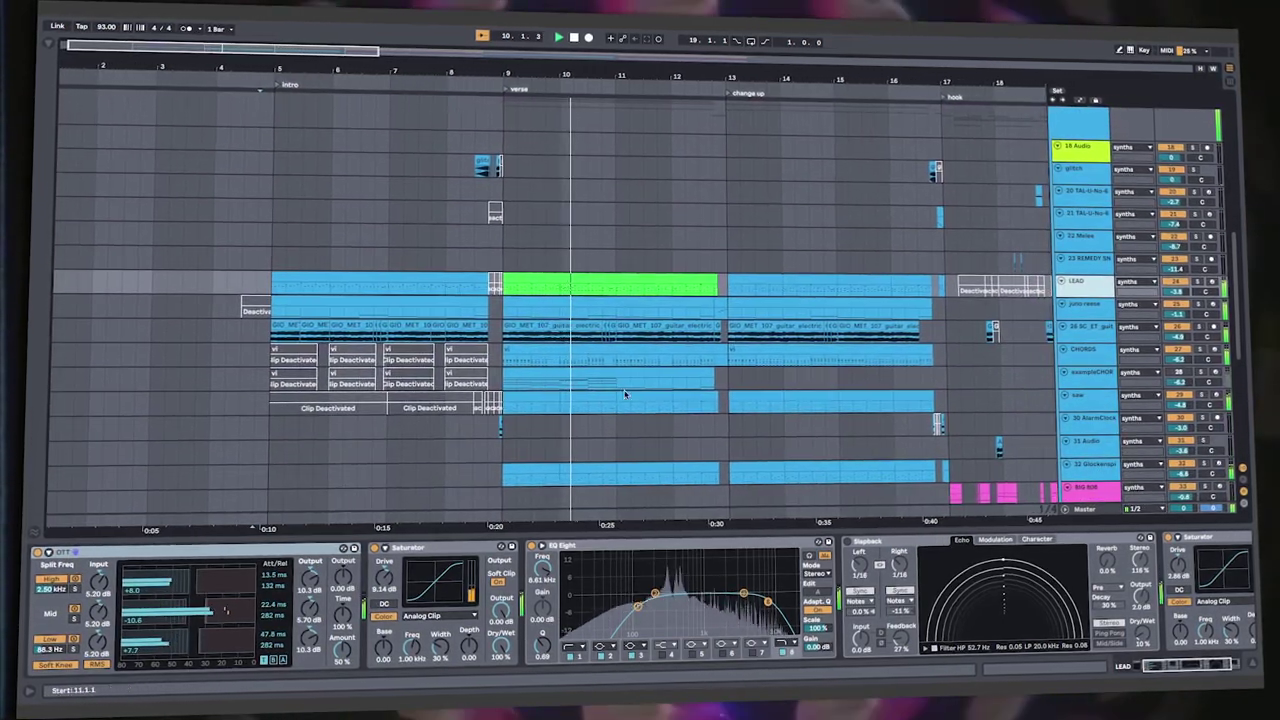
scroll(1102, 288, up, 3)
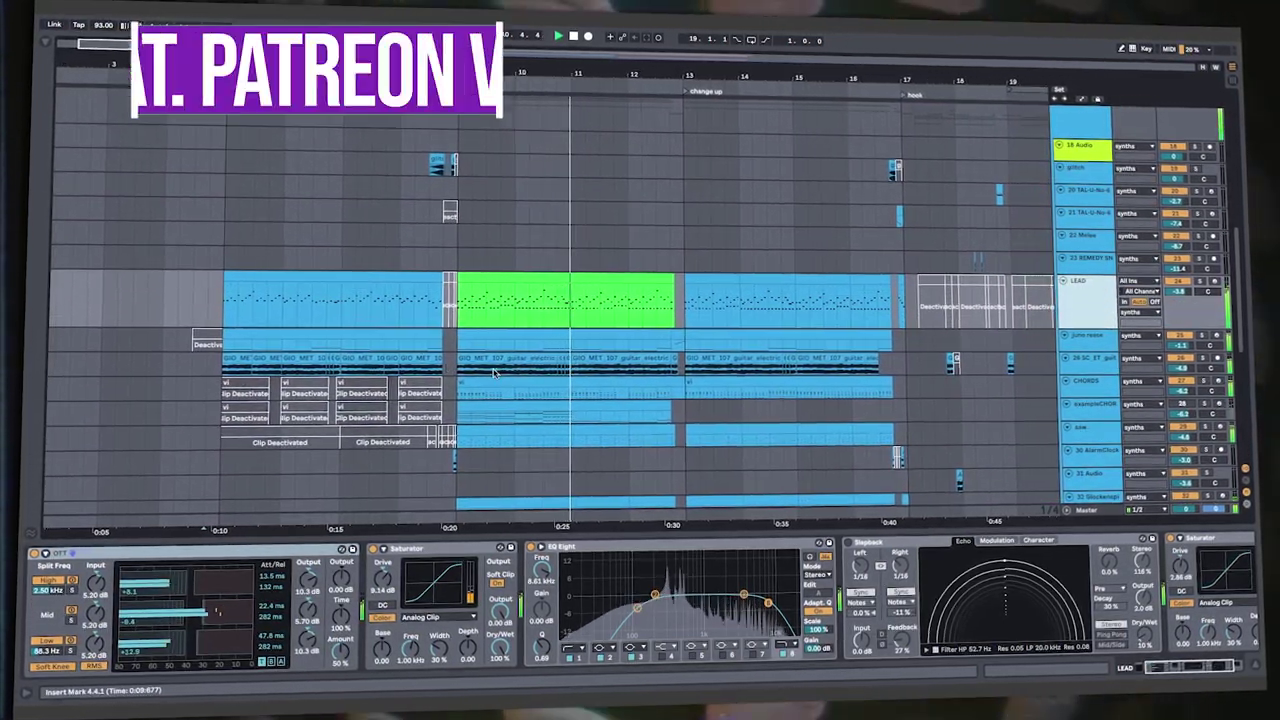
scroll(540, 370, down, 2)
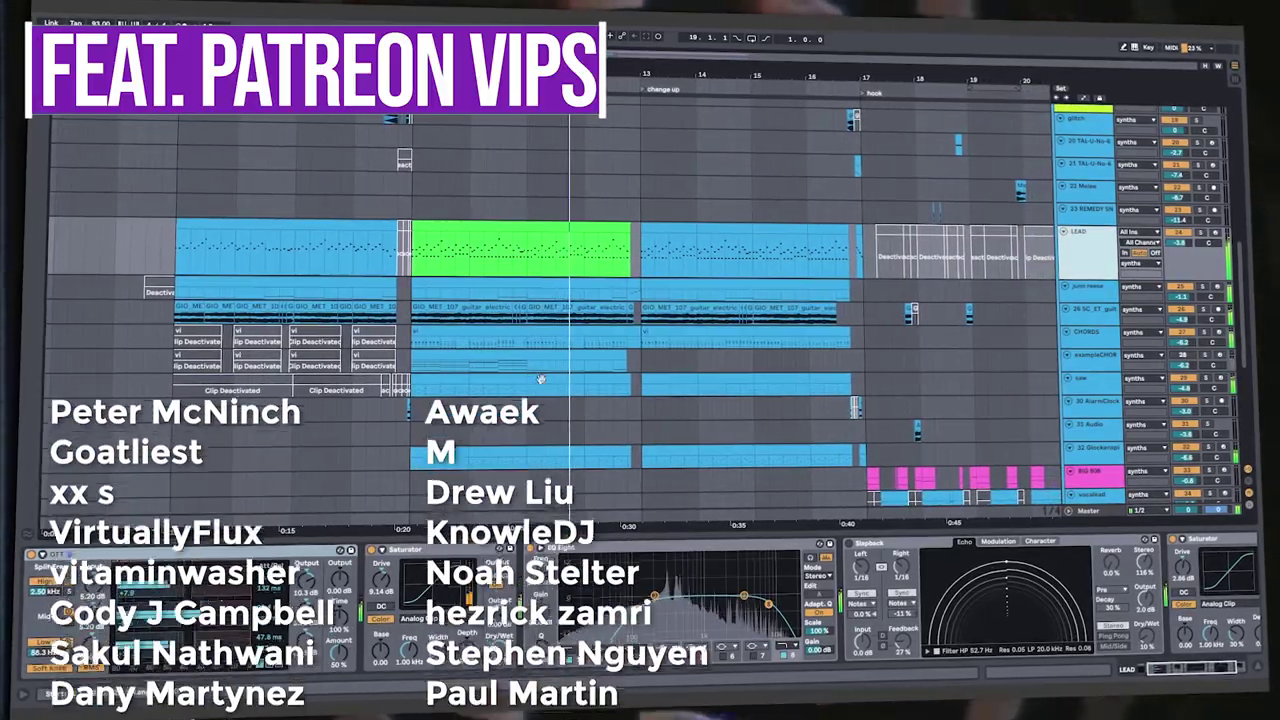
drag(1090, 321, 1090, 367)
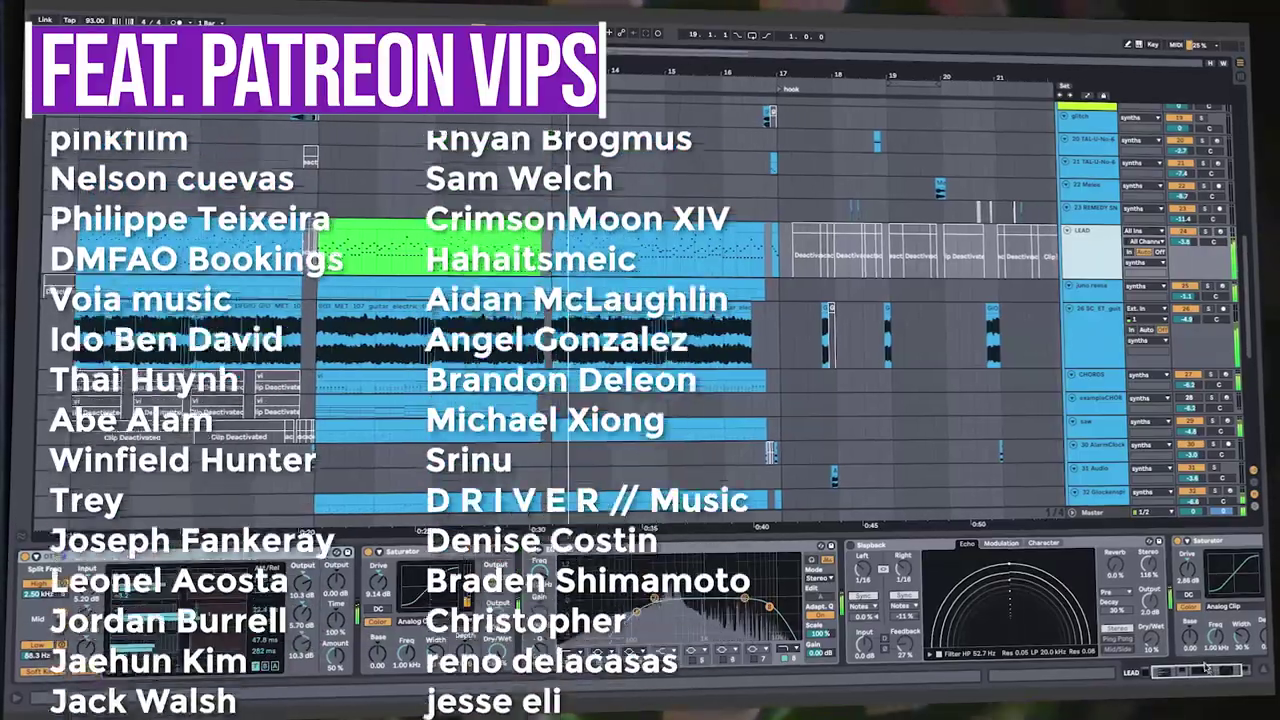
click(255, 553)
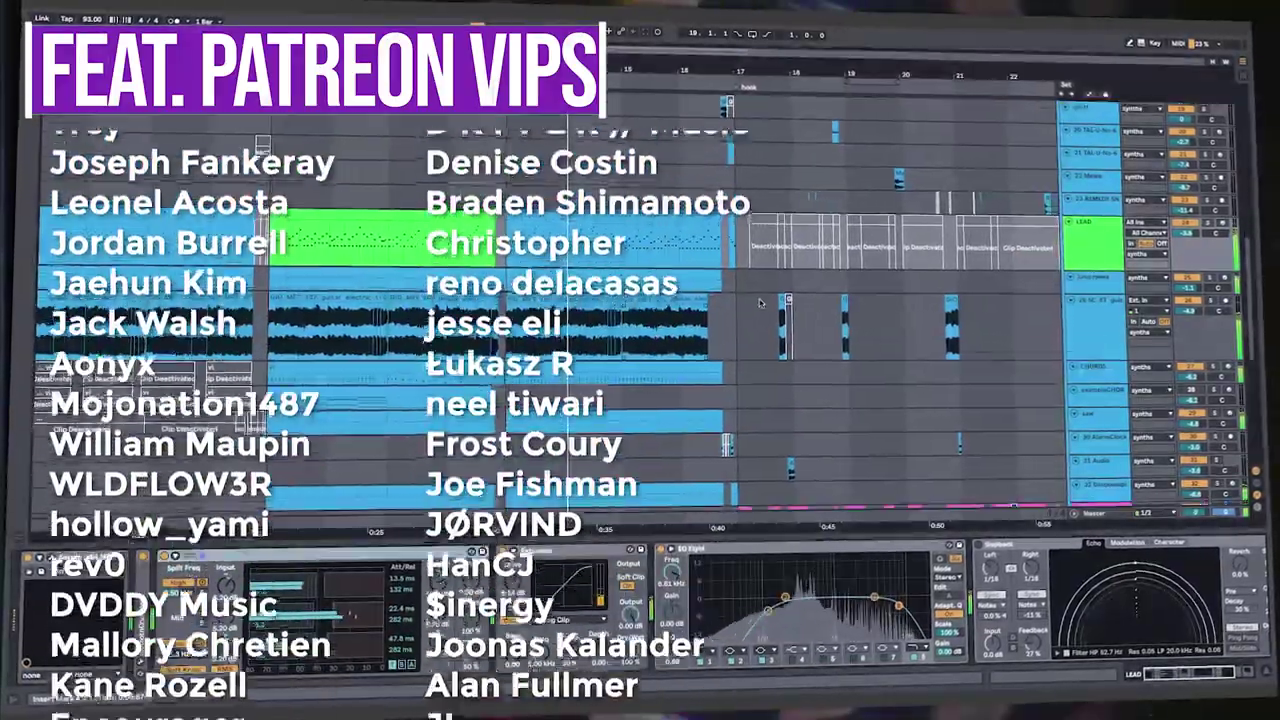
Show the device chains of the BIG 808 and 35 Serum_x64 tracks while the hook plays.
scroll(750, 440, down, 4)
click(1093, 416)
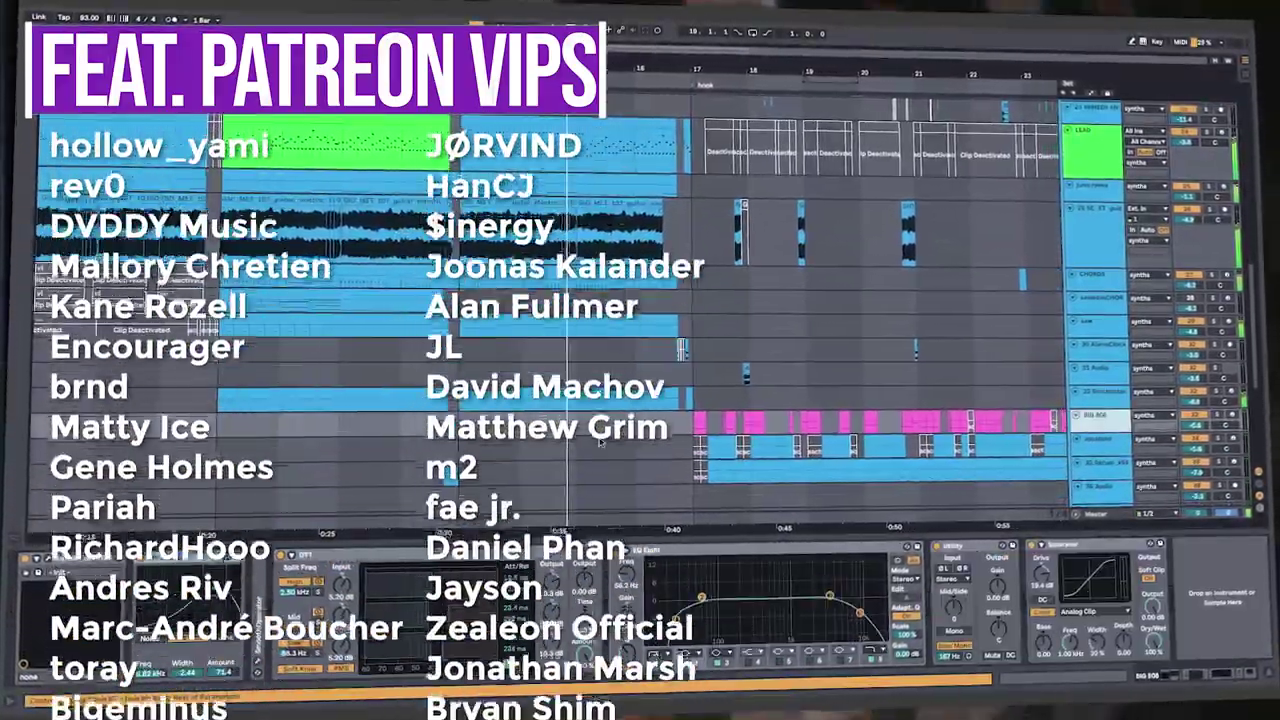
scroll(360, 477, down, 2)
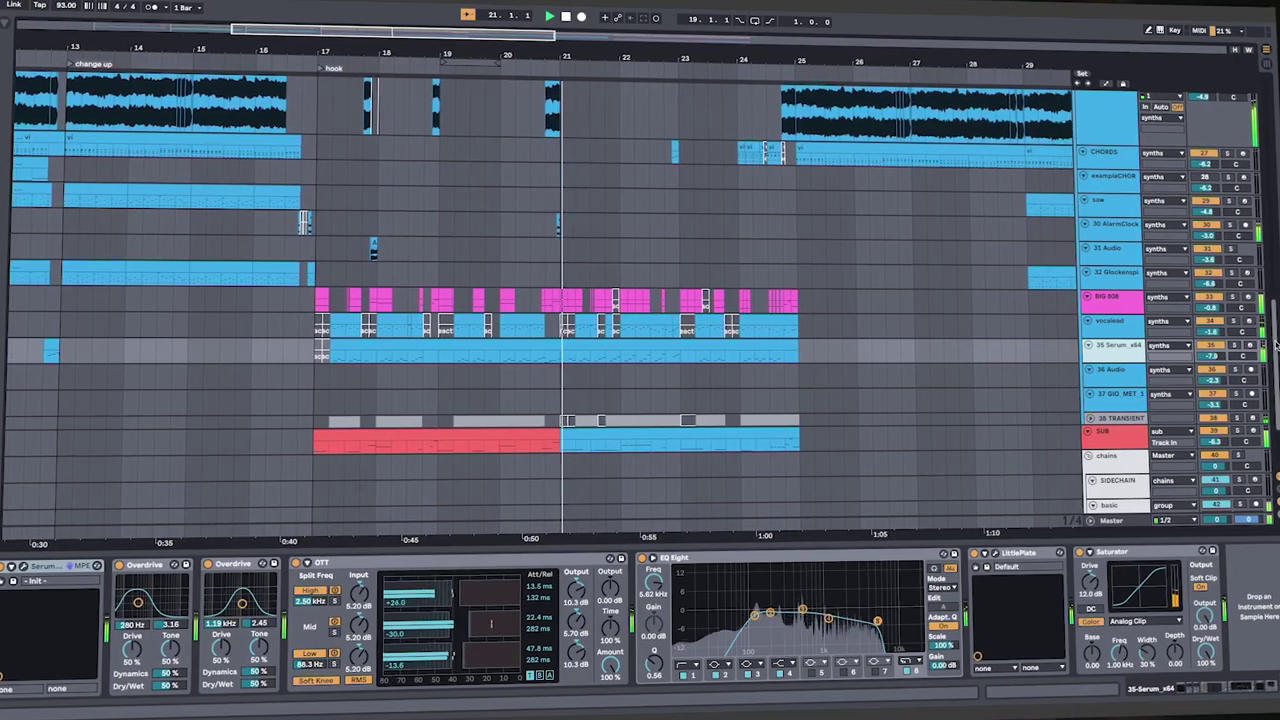
Return to the drum tracks and show the devices of the 11 Snare Grain and kick snare tracks.
scroll(1258, 296, up, 6)
scroll(1270, 290, up, 6)
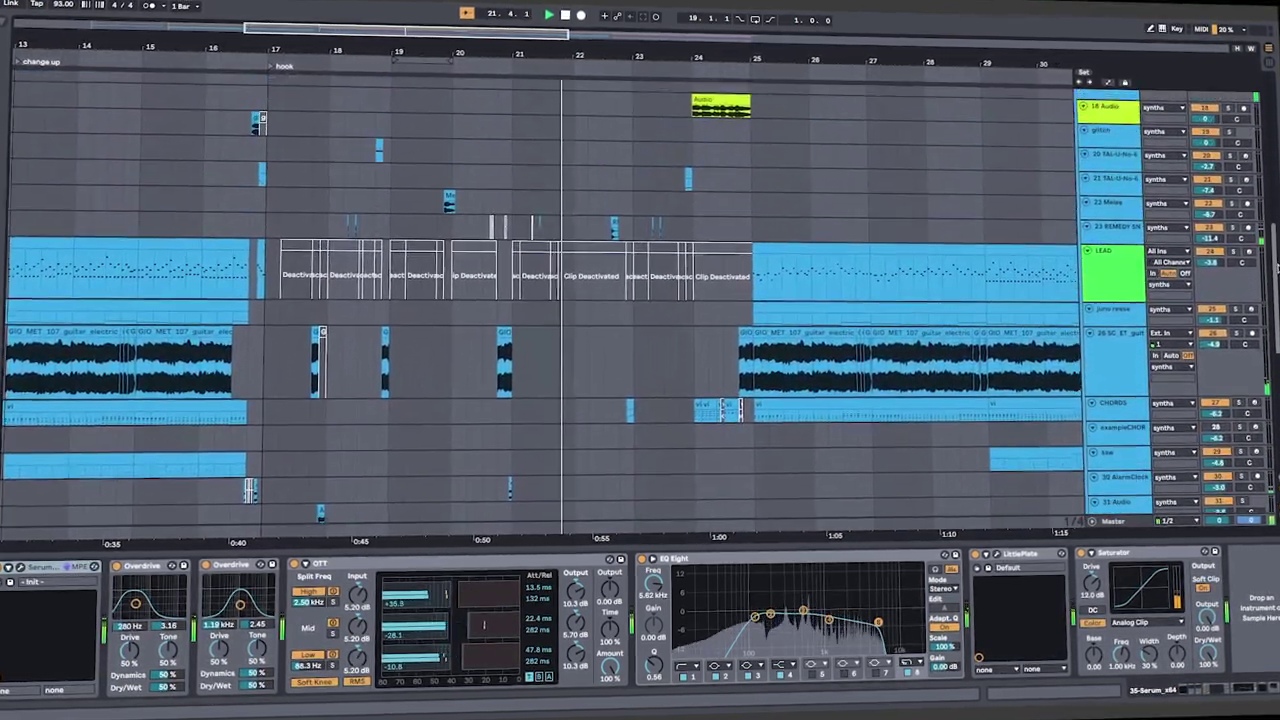
scroll(1268, 220, up, 6)
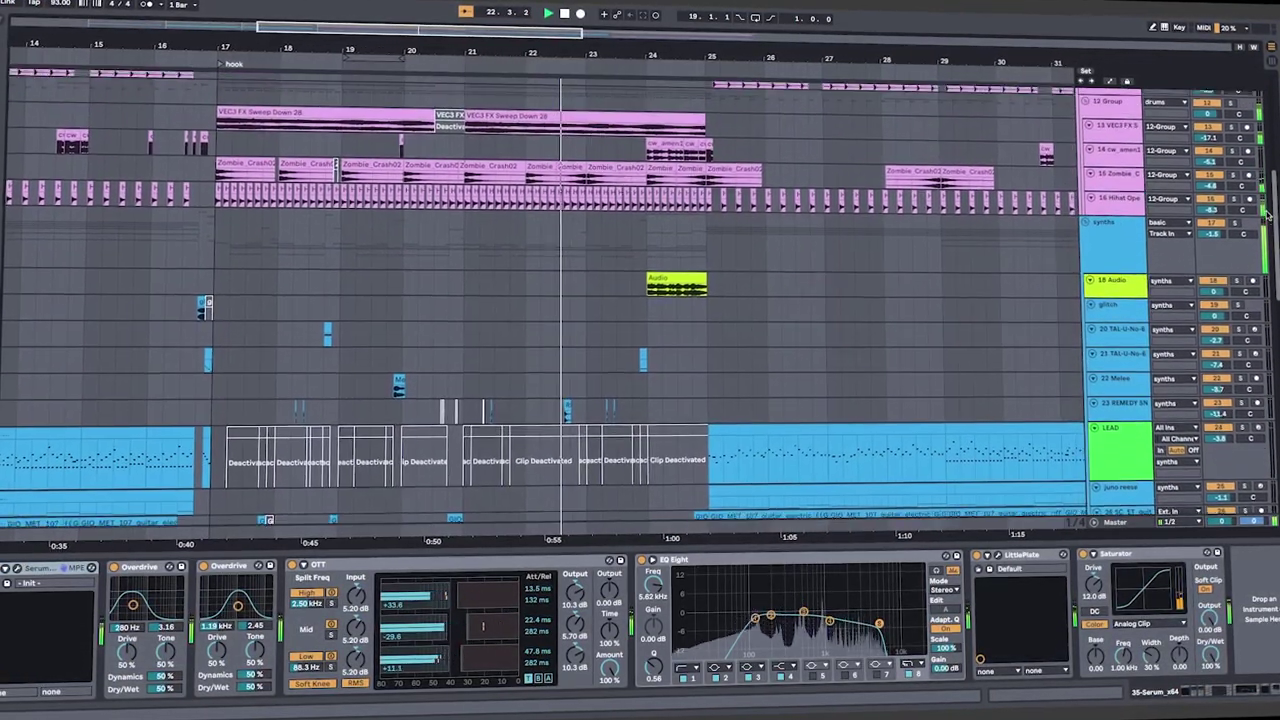
scroll(1258, 185, up, 5)
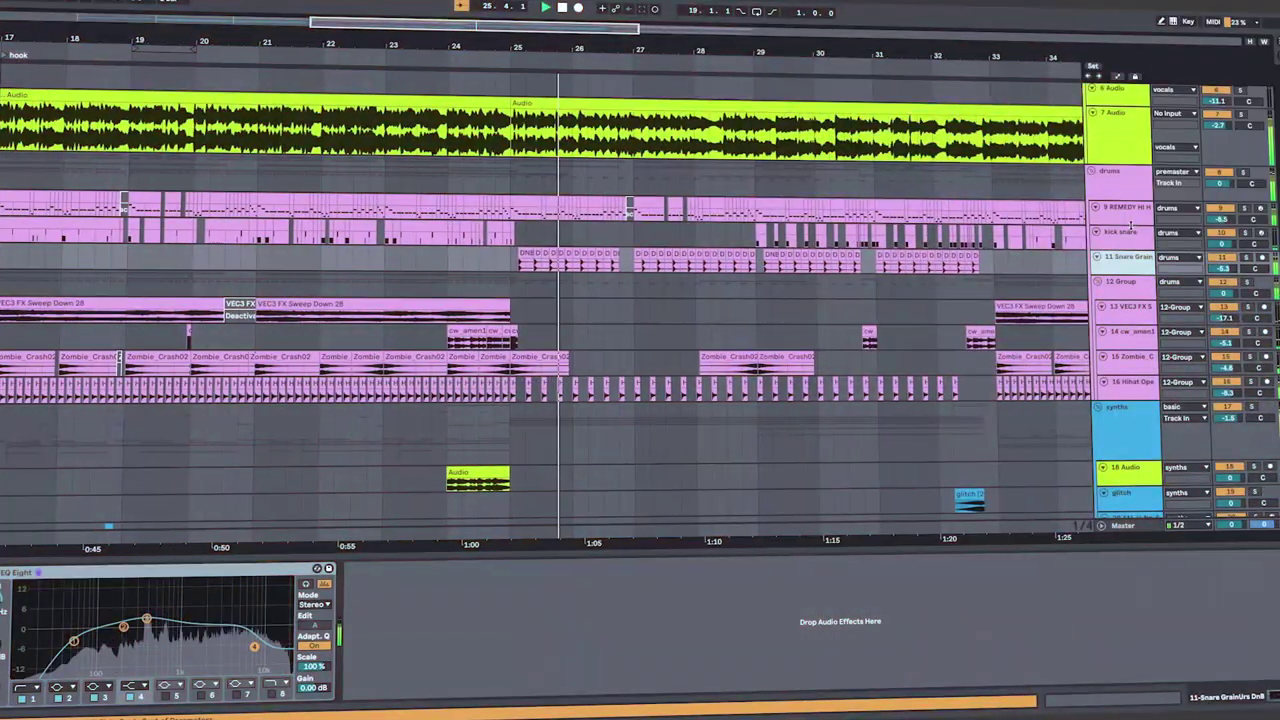
click(846, 323)
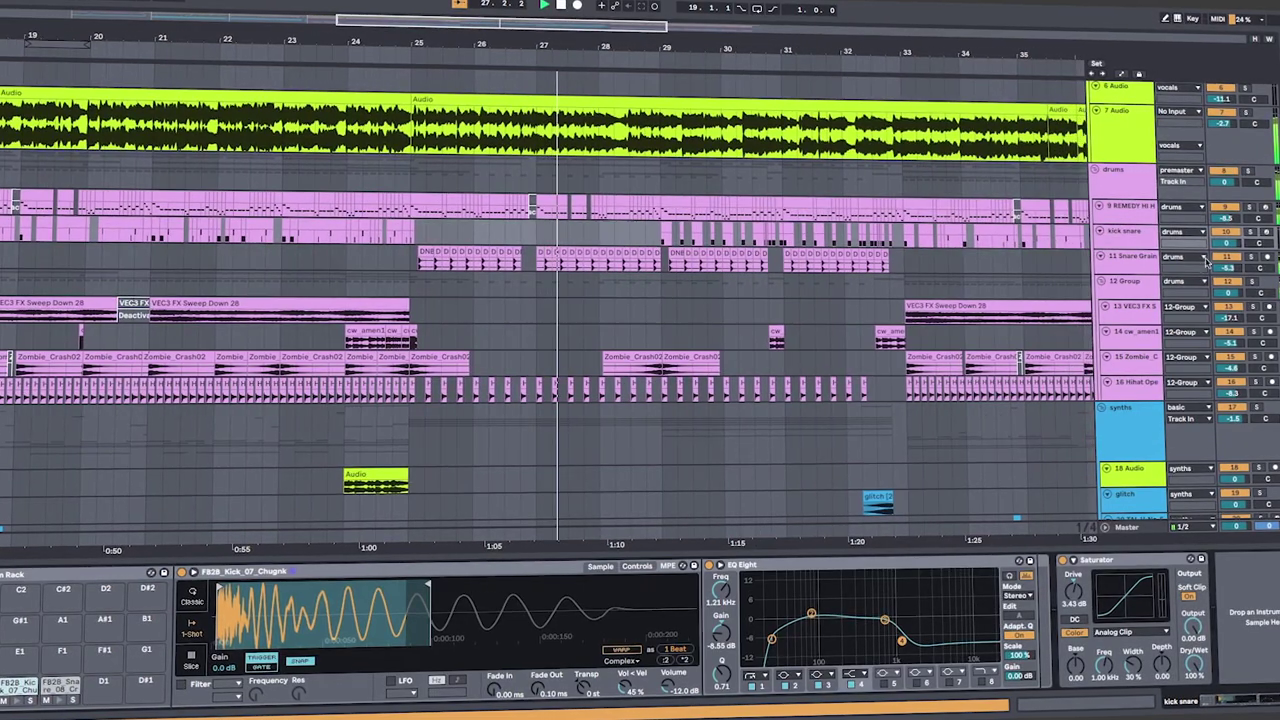
Go back down to the synth tracks and show the device chain of the 26 electric guitar track.
scroll(700, 400, down, 2)
scroll(550, 300, down, 10)
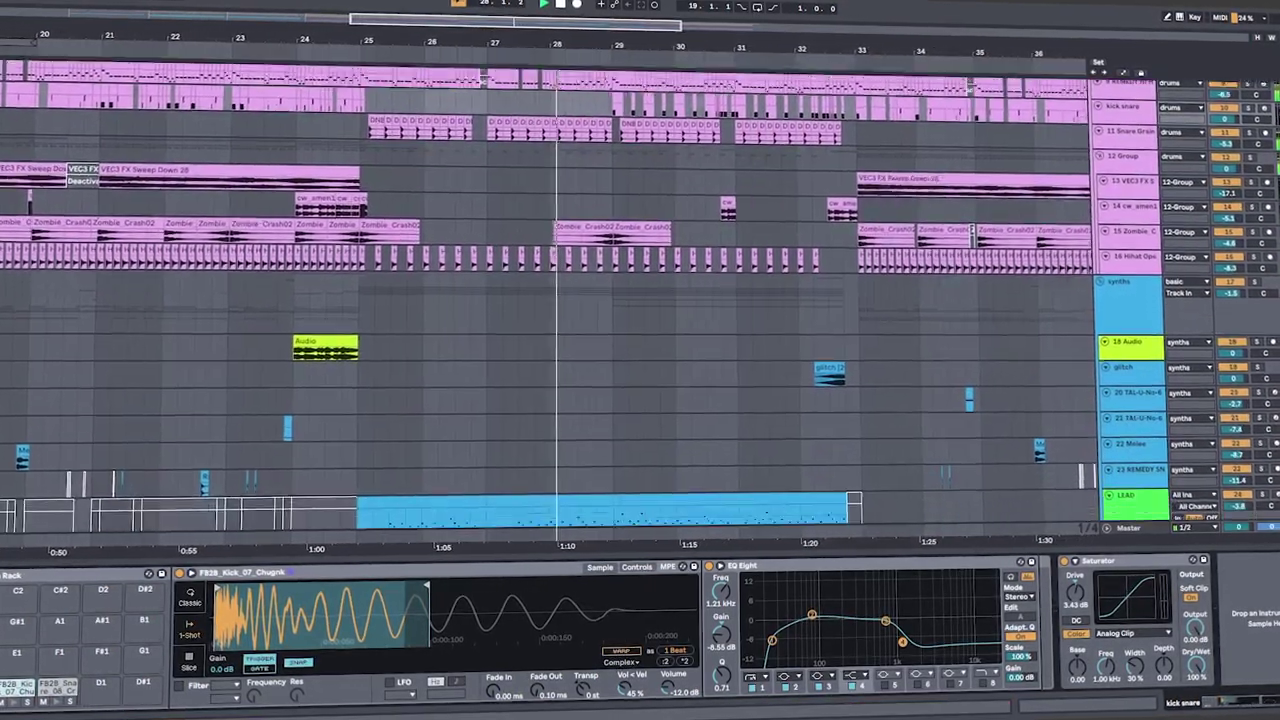
scroll(84, 185, down, 2)
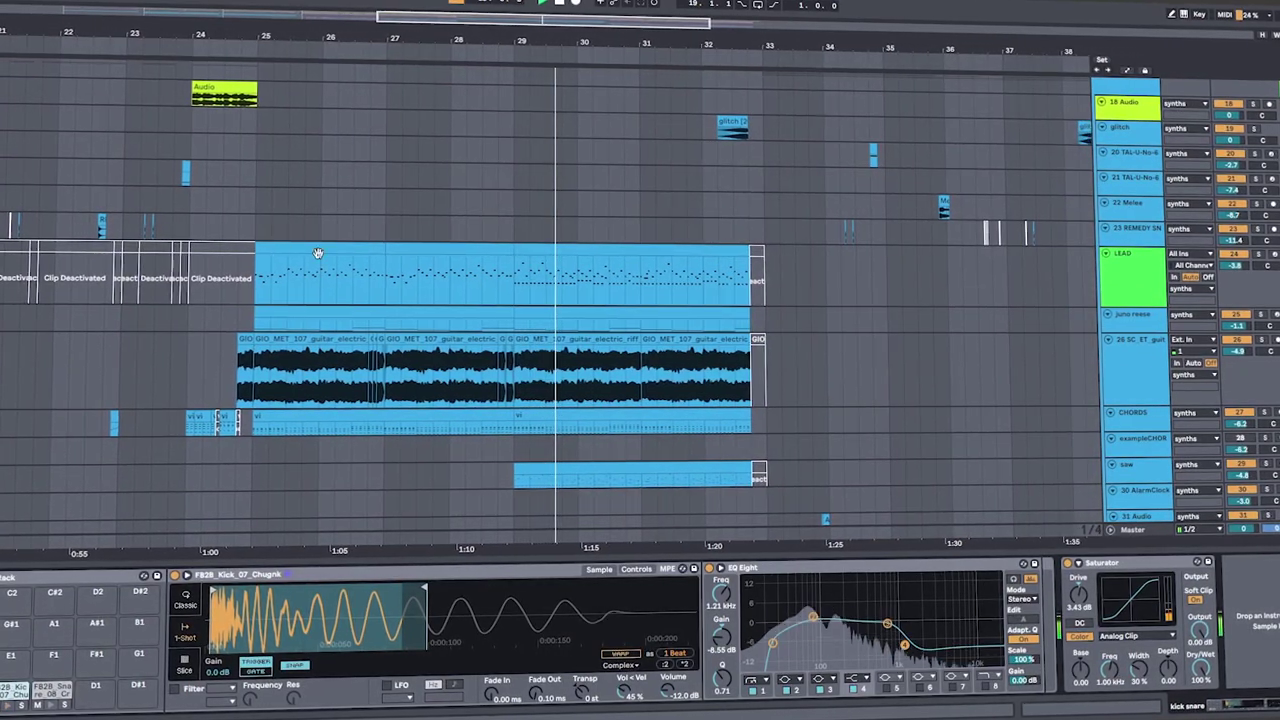
scroll(431, 253, down, 2)
click(1120, 342)
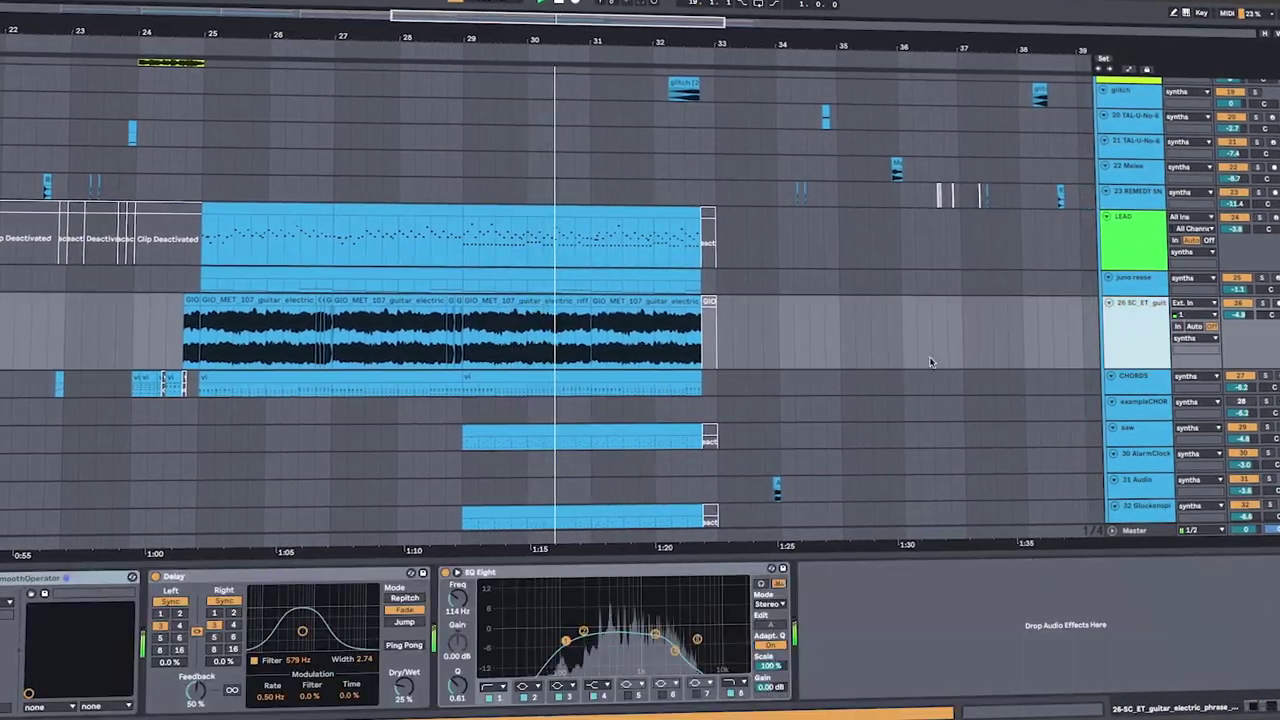
Examine the second hook's 808, vocalead, Serum, guitar and sub clips from bar 33 during playback.
scroll(805, 302, down, 5)
scroll(740, 324, down, 2)
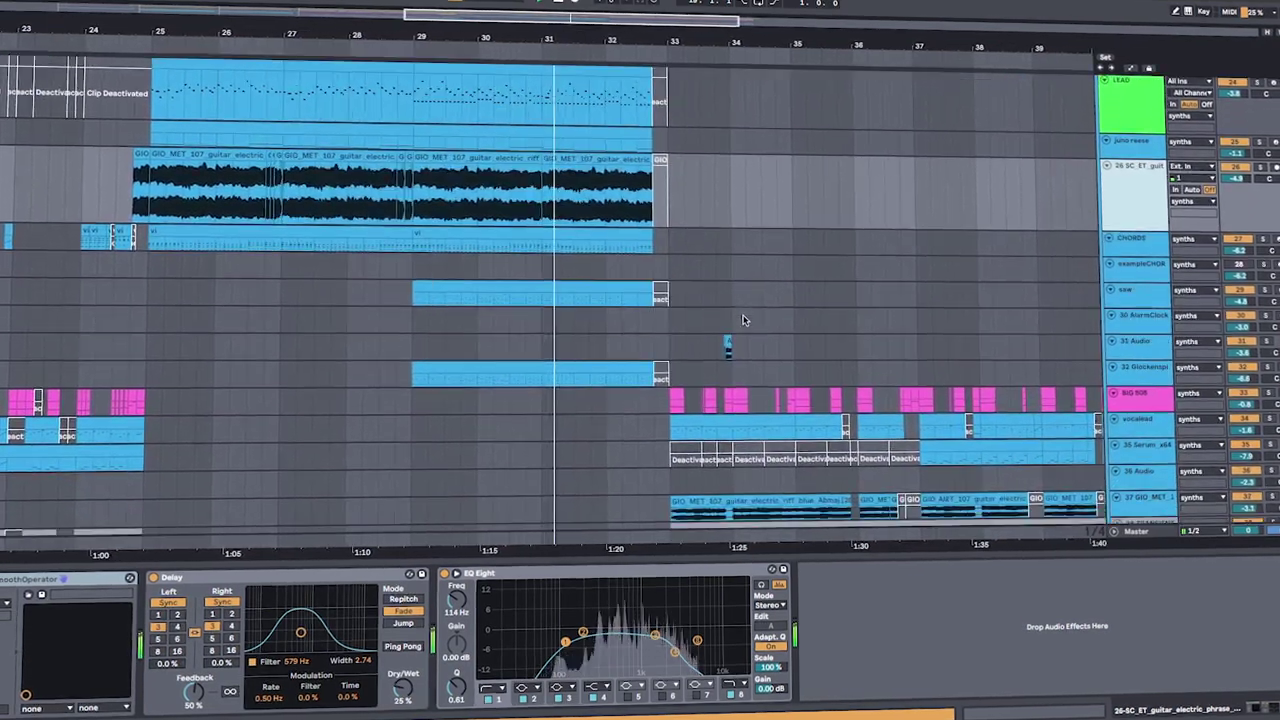
scroll(790, 316, down, 2)
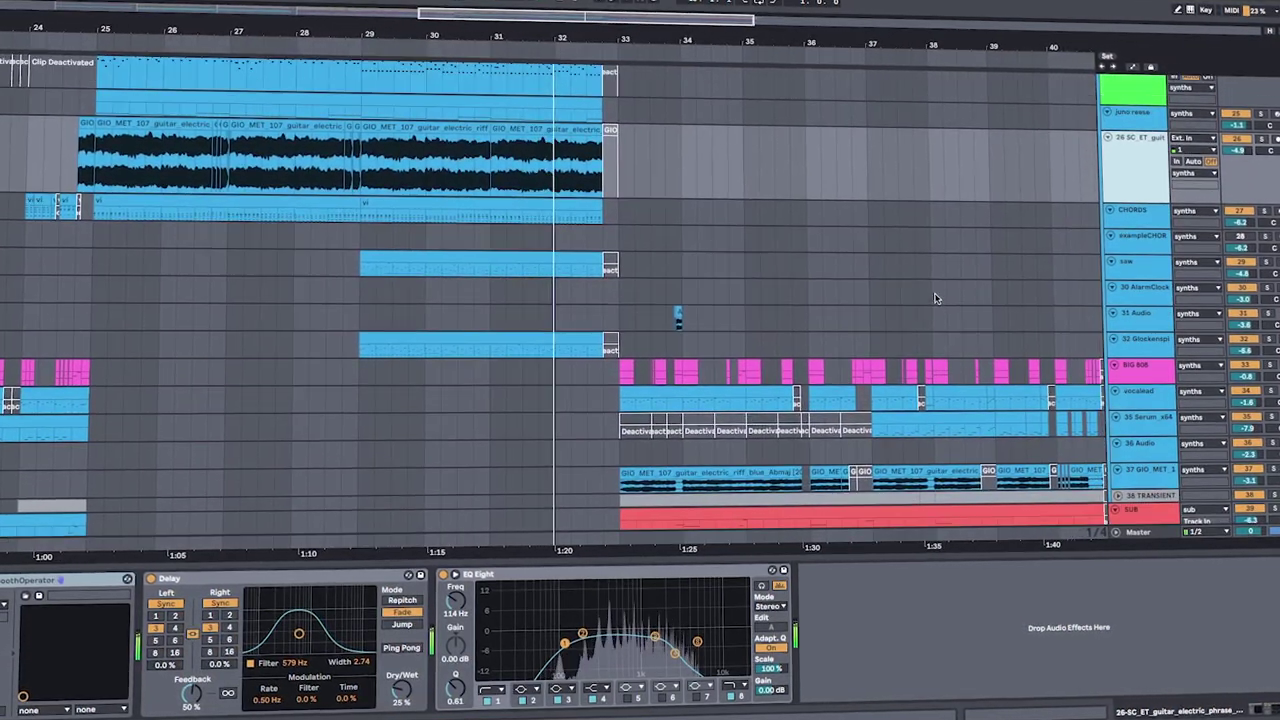
scroll(993, 347, down, 1)
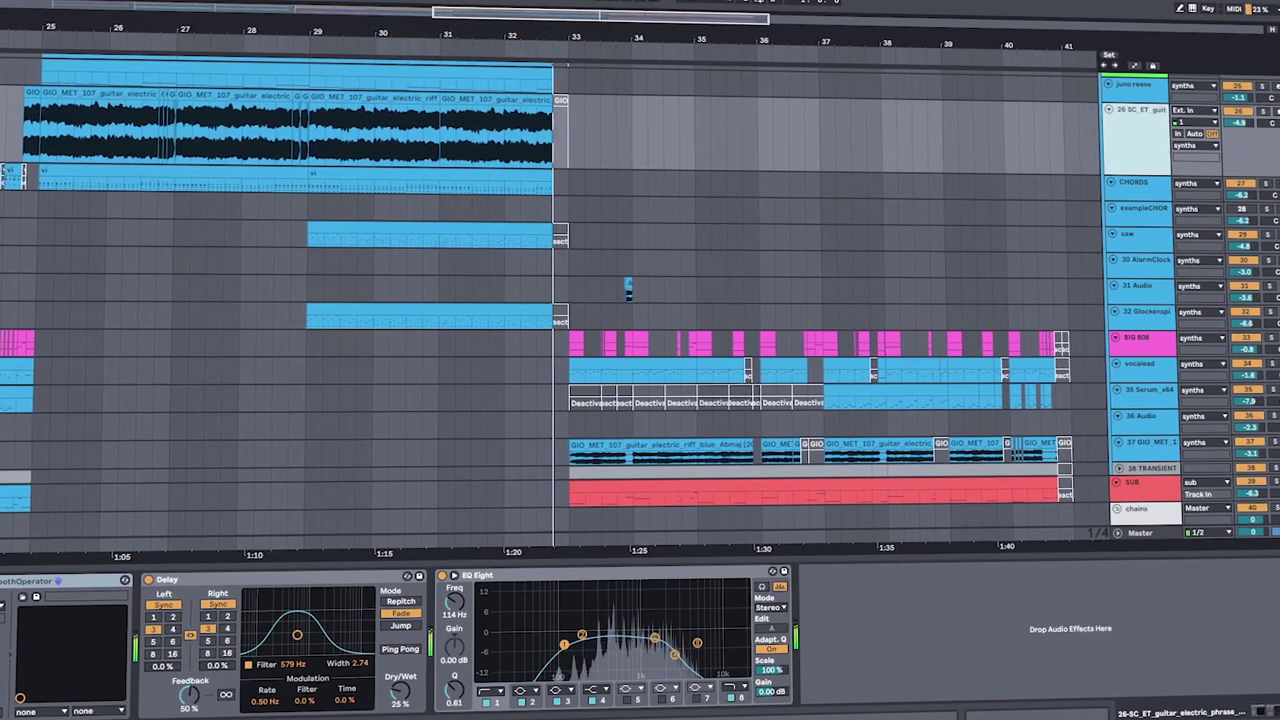
scroll(993, 347, up, 3)
scroll(823, 311, down, 3)
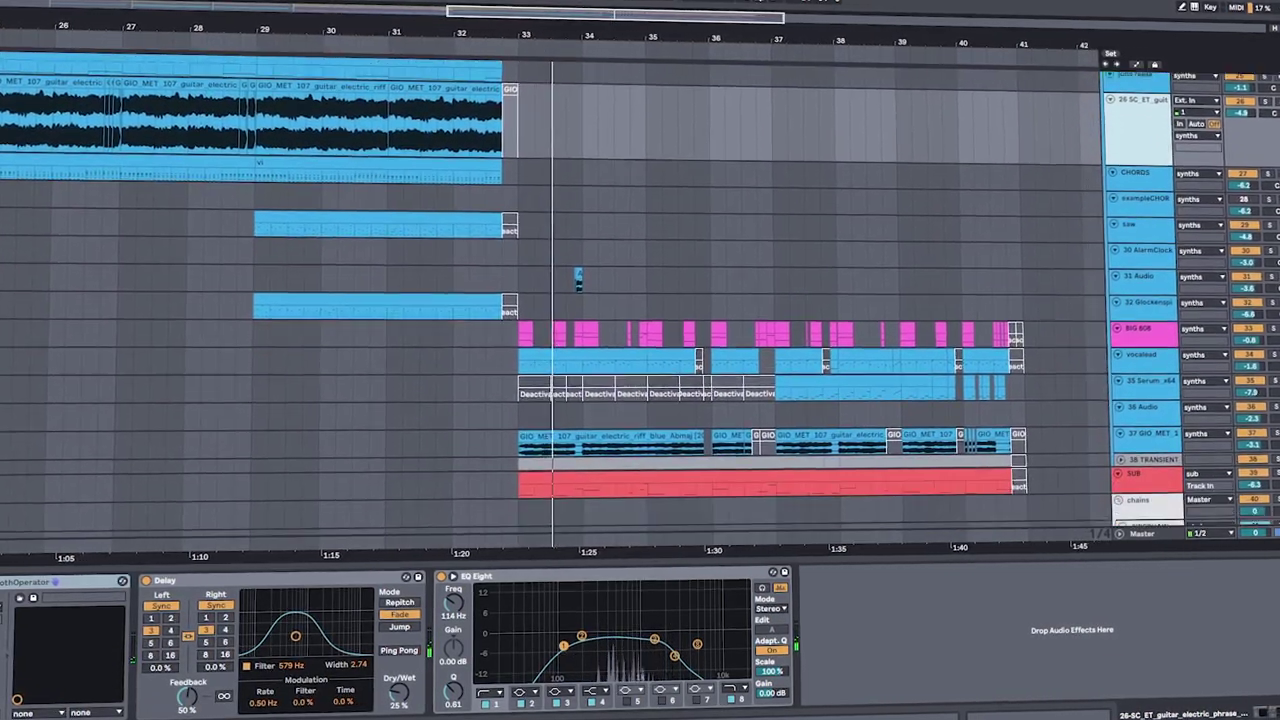
scroll(823, 311, down, 2)
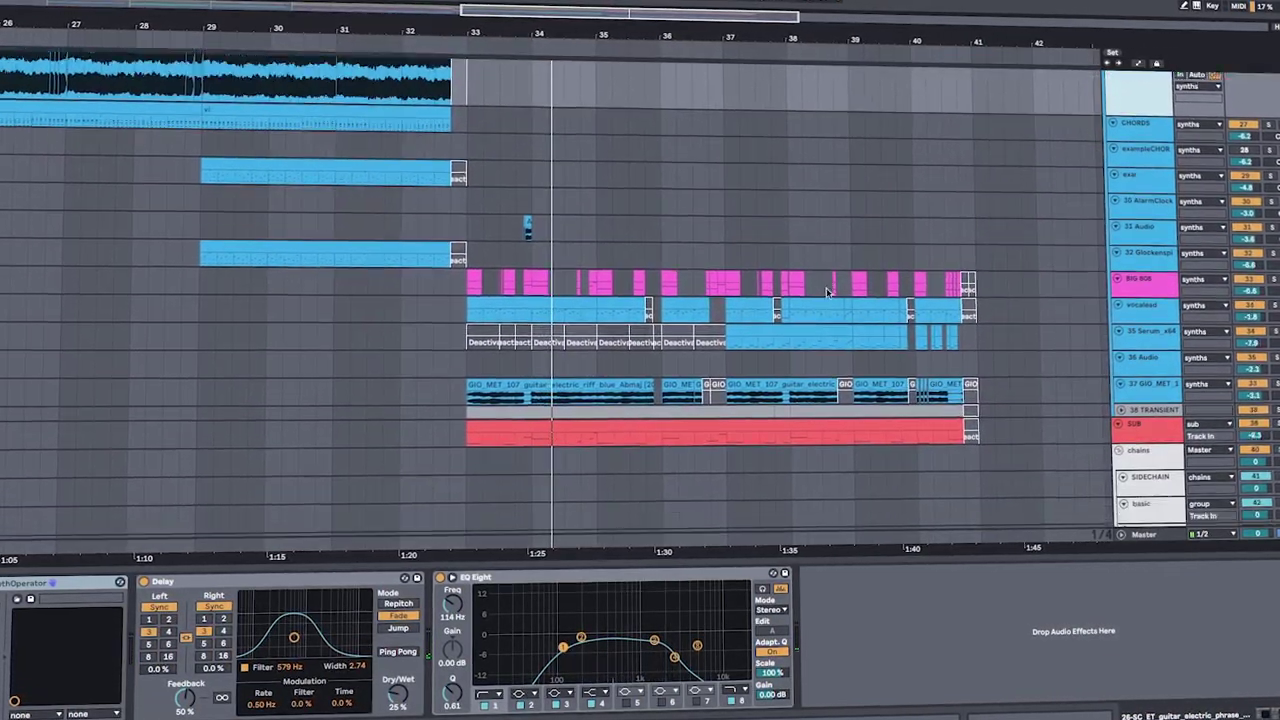
Expand the vocalead track to show its notes, display its device chain and open its Vital synth window.
click(1119, 305)
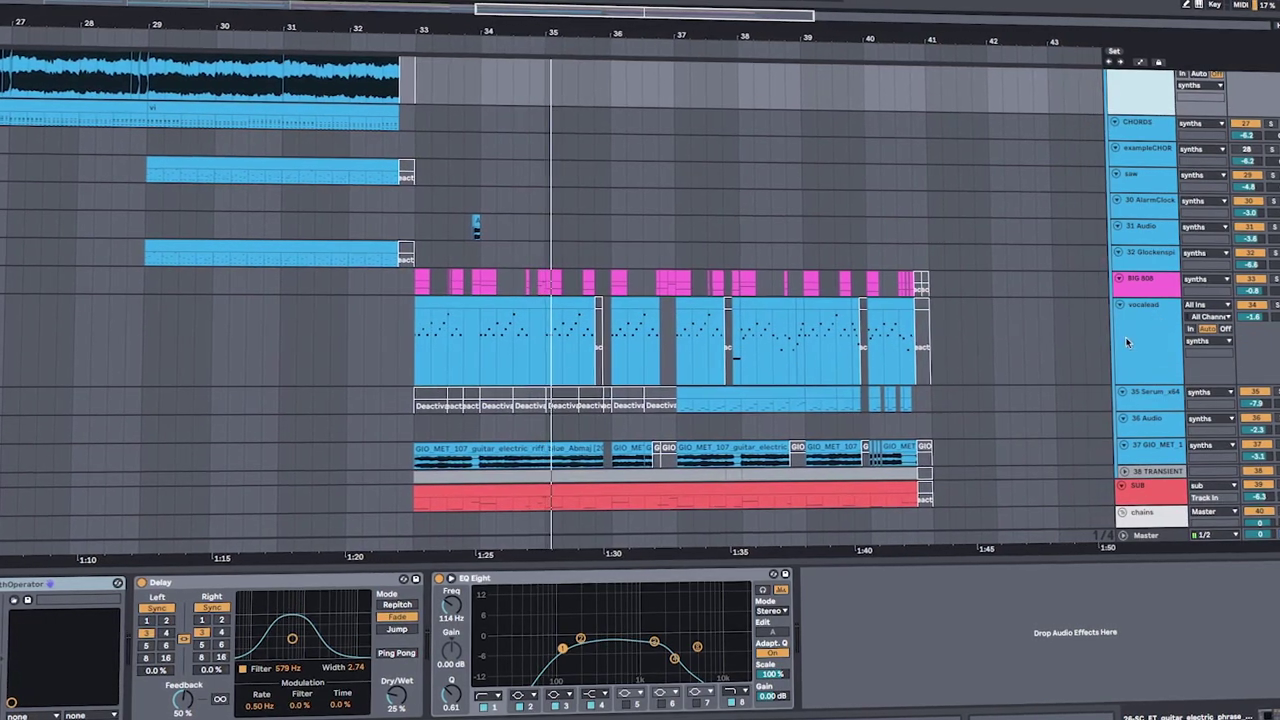
click(958, 350)
click(3, 587)
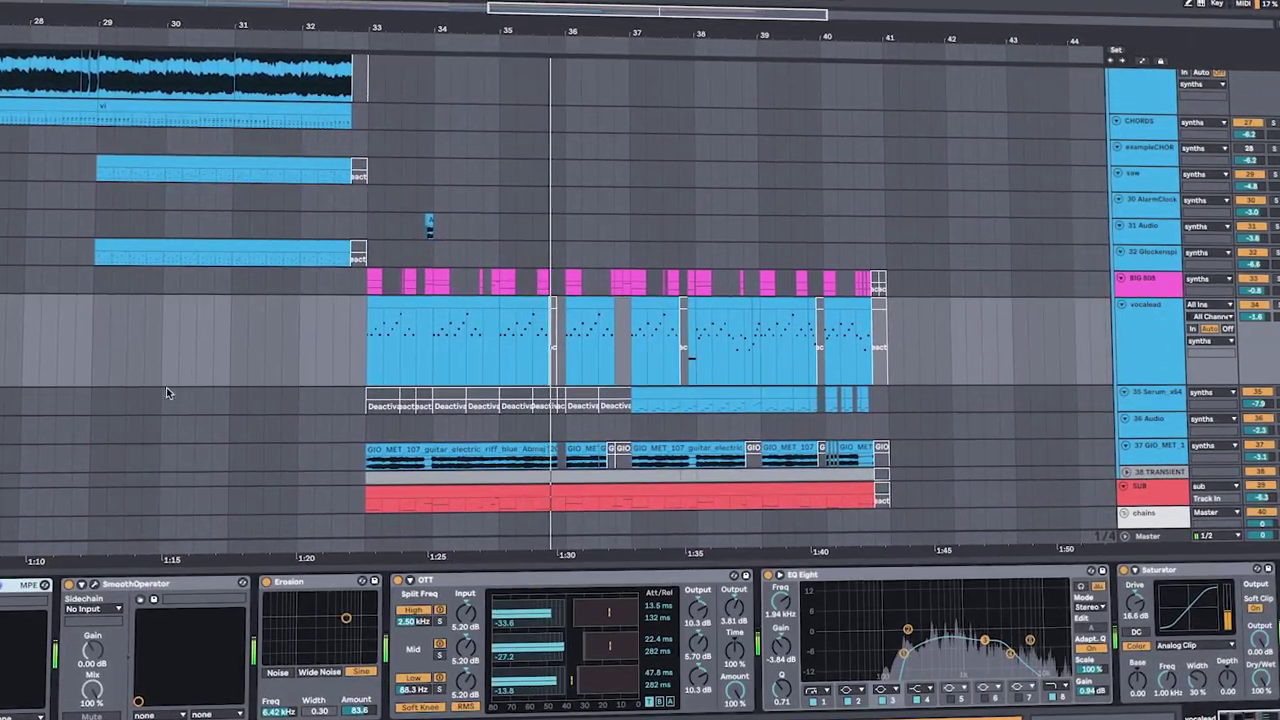
drag(510, 18, 537, 21)
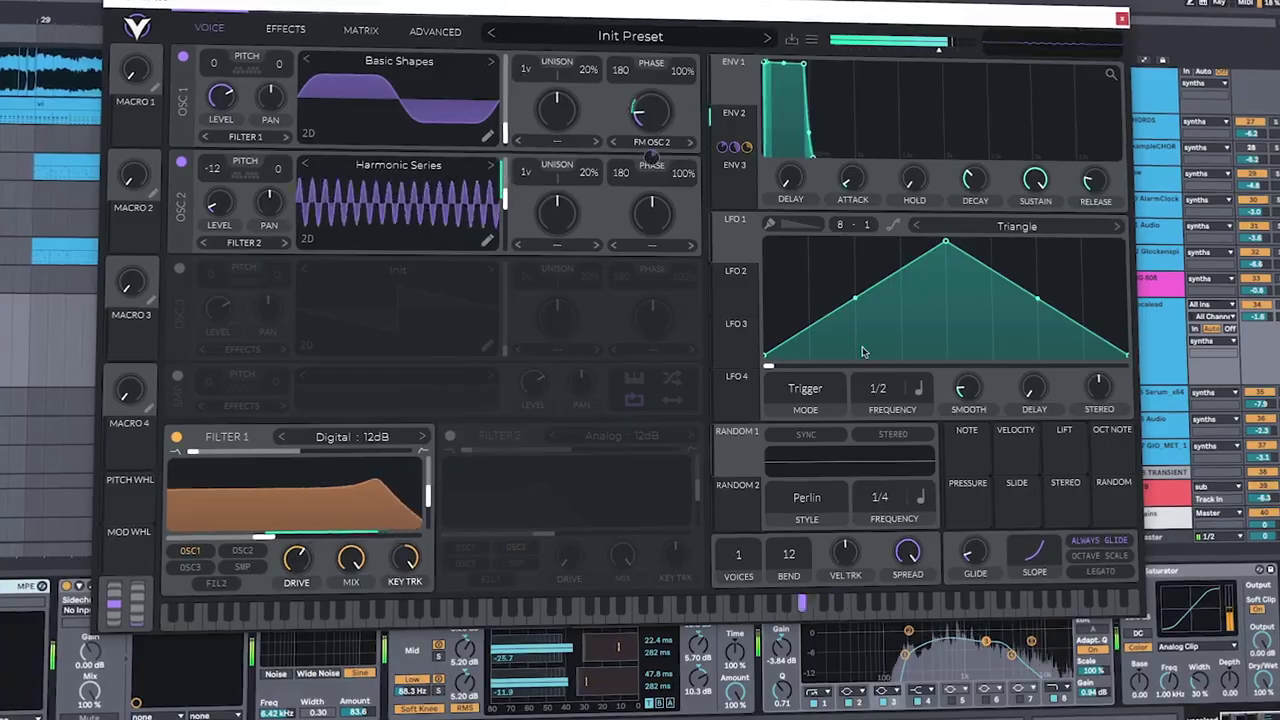